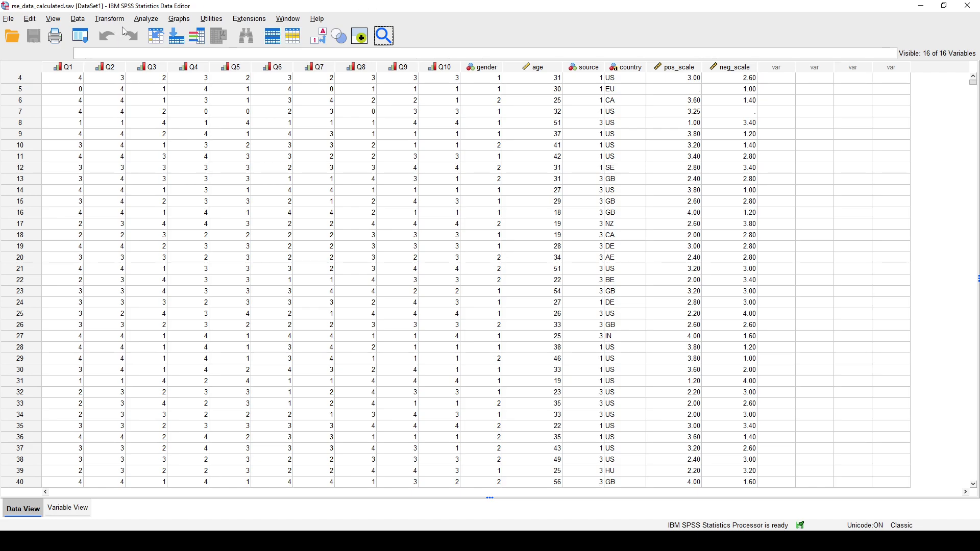
Start a One-Way ANOVA and add the positive scale score (pos_scale) as the dependent variable
{"action": "left_click", "coordinate": [147, 20]}
{"action": "mouse_move", "coordinate": [207, 115]}
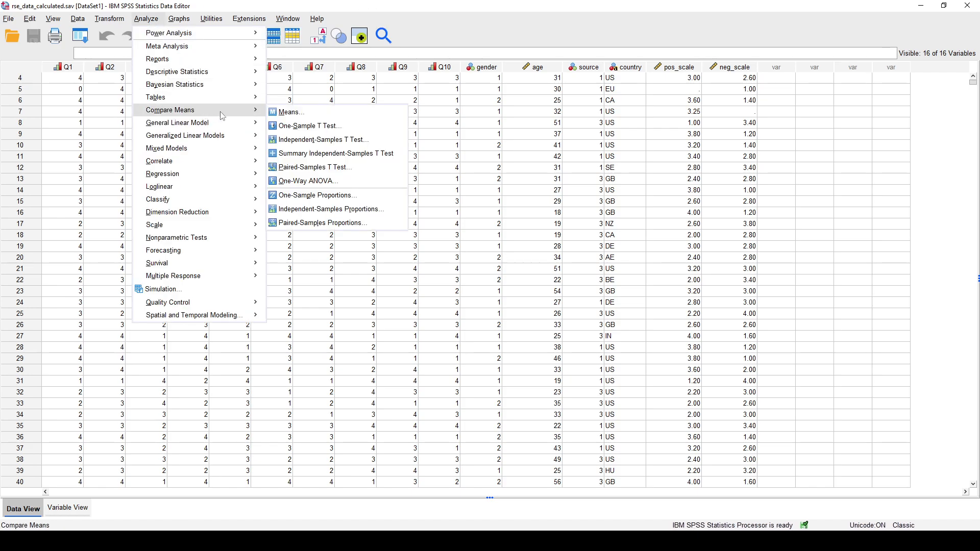
{"action": "left_click", "coordinate": [347, 182]}
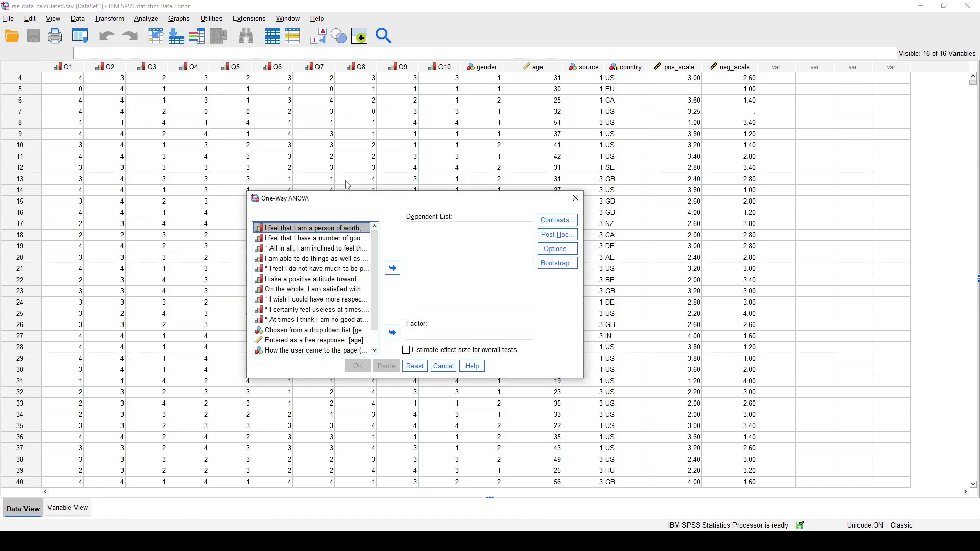
{"action": "scroll", "coordinate": [319, 264], "scroll_direction": "down", "scroll_amount": 1}
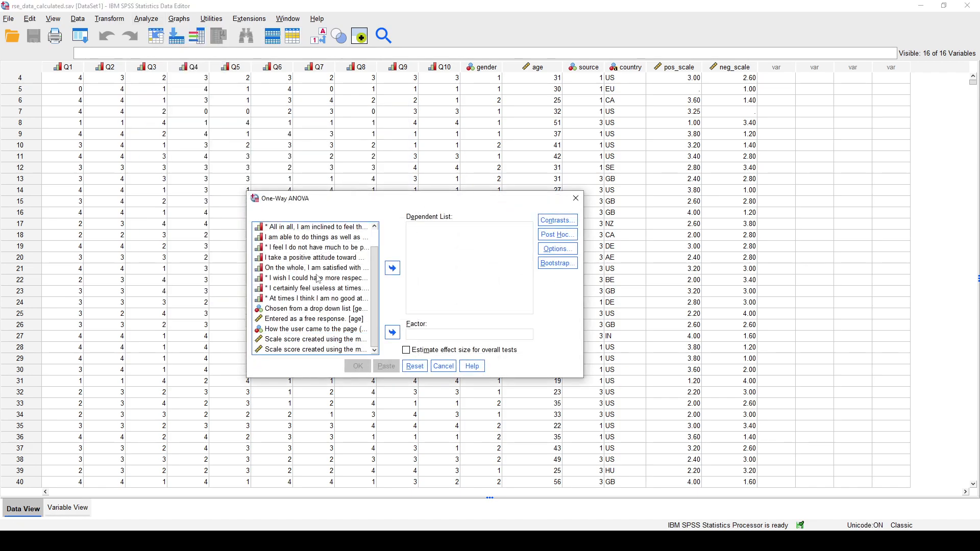
{"action": "left_click", "coordinate": [340, 340]}
{"action": "left_click", "coordinate": [392, 268]}
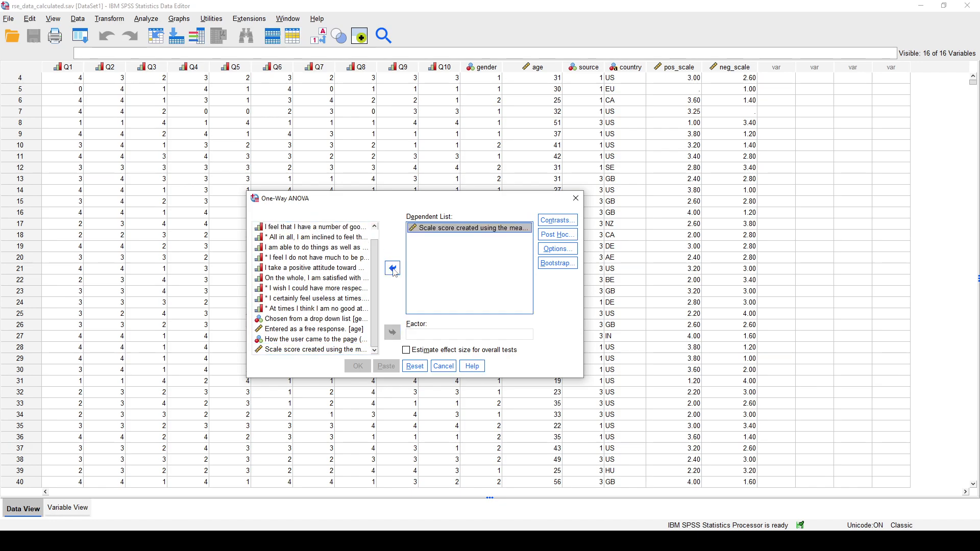
Show variable names instead of labels in the One-Way ANOVA dialog and set source as the factor
{"action": "right_click", "coordinate": [341, 315]}
{"action": "left_click", "coordinate": [347, 320]}
{"action": "left_click", "coordinate": [310, 339]}
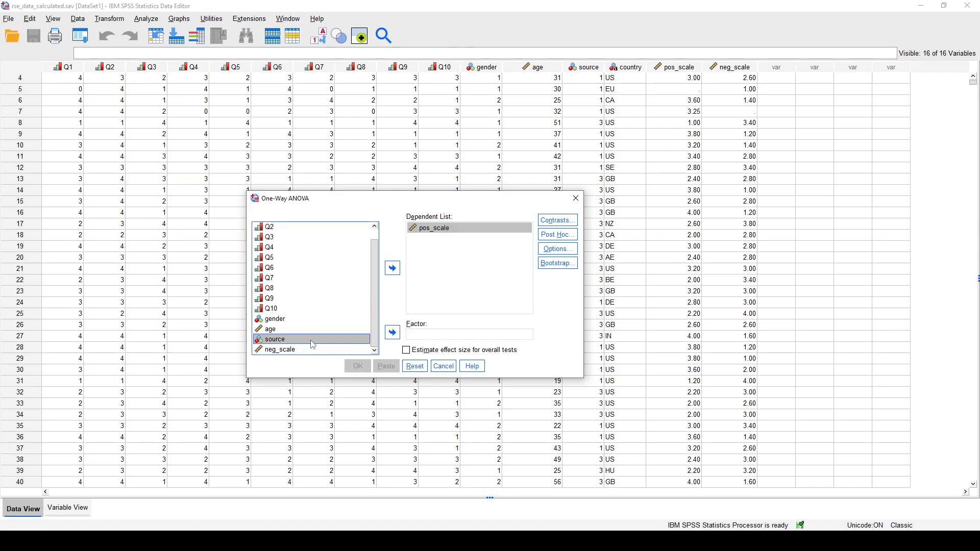
{"action": "left_click", "coordinate": [392, 333]}
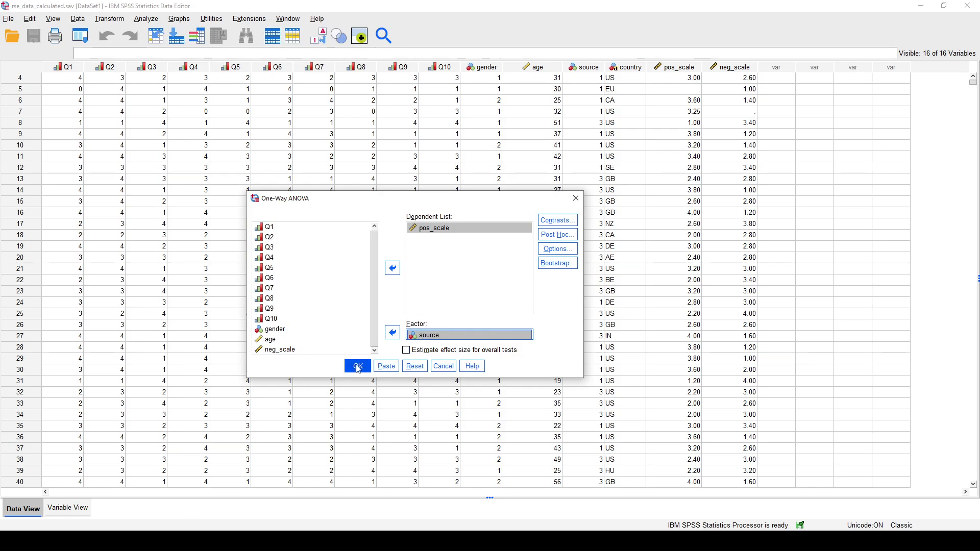
Turn on effect size estimation for overall tests and run the One-Way ANOVA
{"action": "left_click", "coordinate": [412, 349]}
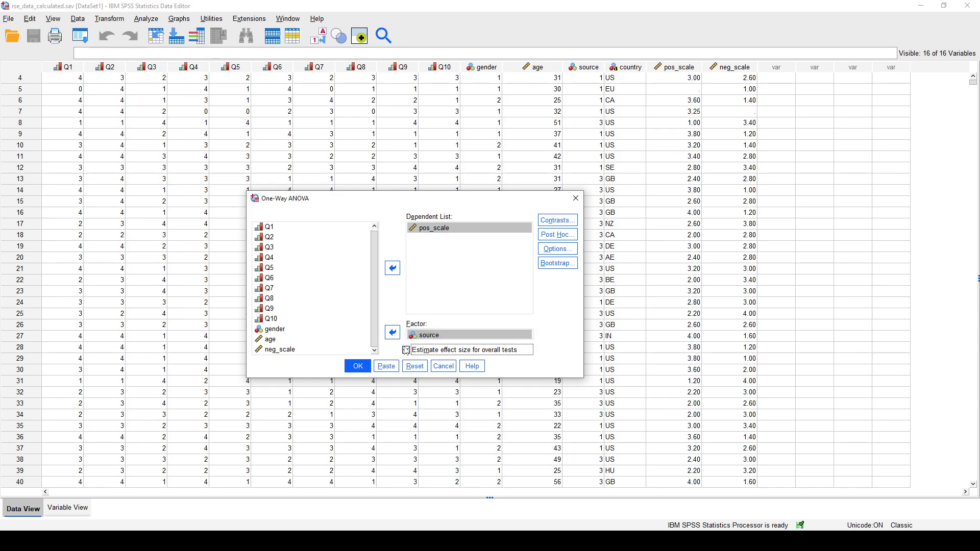
{"action": "left_click", "coordinate": [358, 367]}
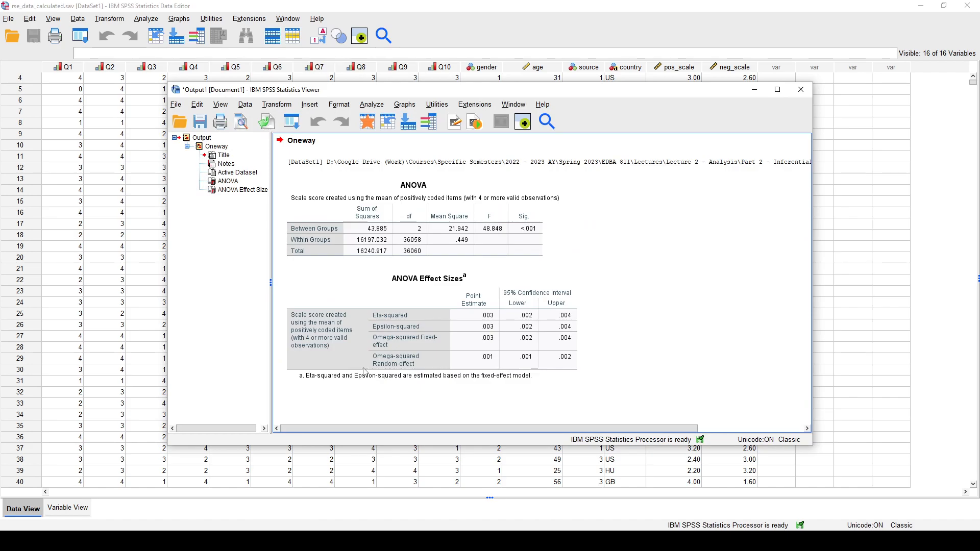
Examine the Oneway output, including its title, log line, ANOVA table and ANOVA Effect Sizes table
{"action": "left_click", "coordinate": [543, 196]}
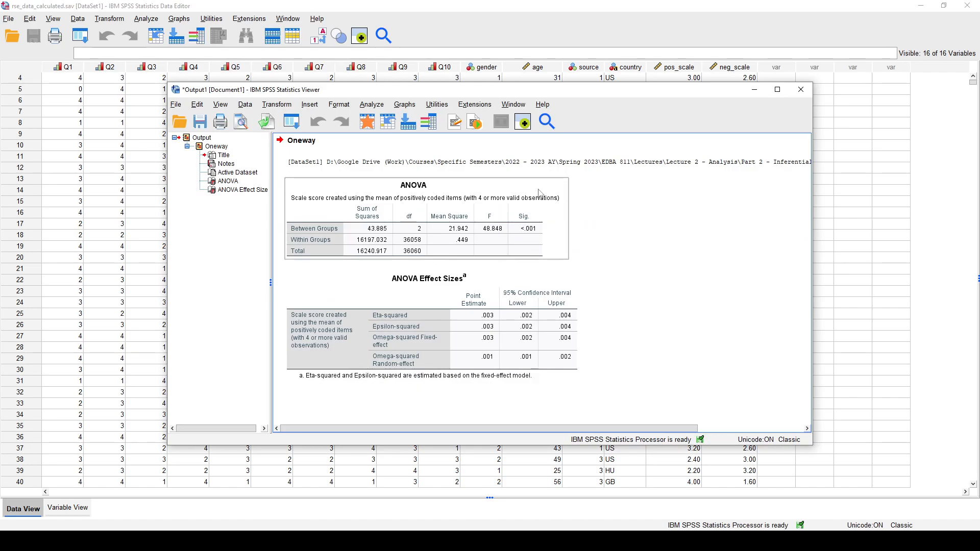
{"action": "left_click", "coordinate": [474, 347]}
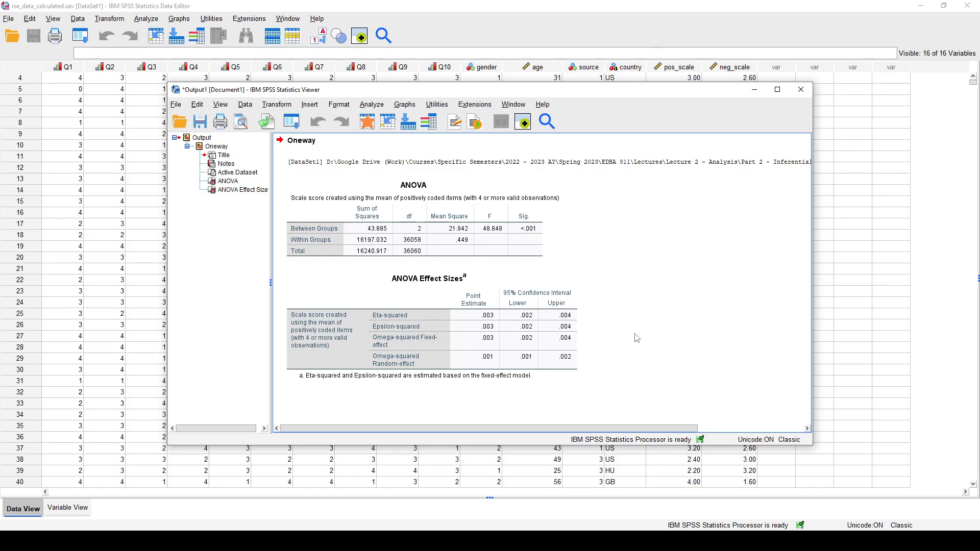
{"action": "left_click", "coordinate": [502, 322]}
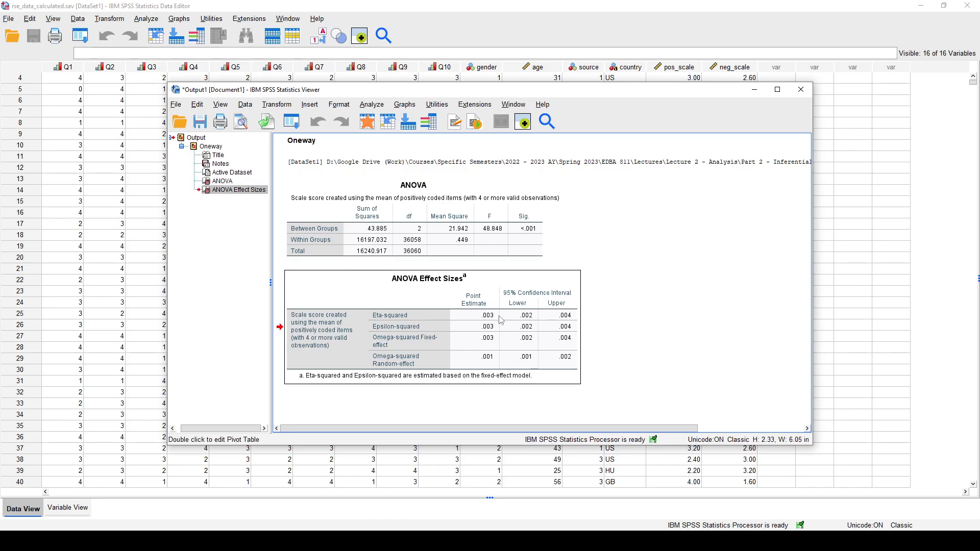
{"action": "left_click", "coordinate": [503, 232]}
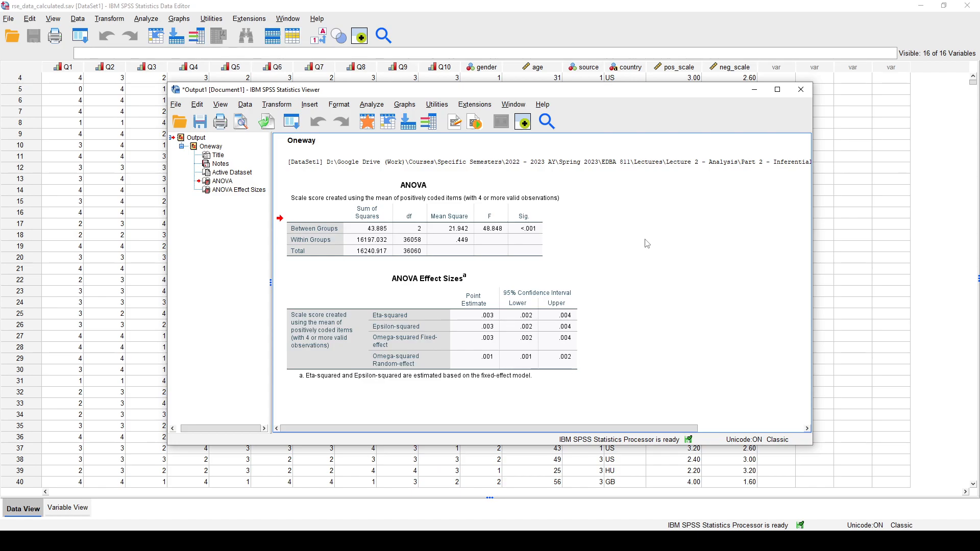
{"action": "left_click", "coordinate": [438, 164]}
{"action": "left_click", "coordinate": [323, 142]}
{"action": "left_click", "coordinate": [317, 163]}
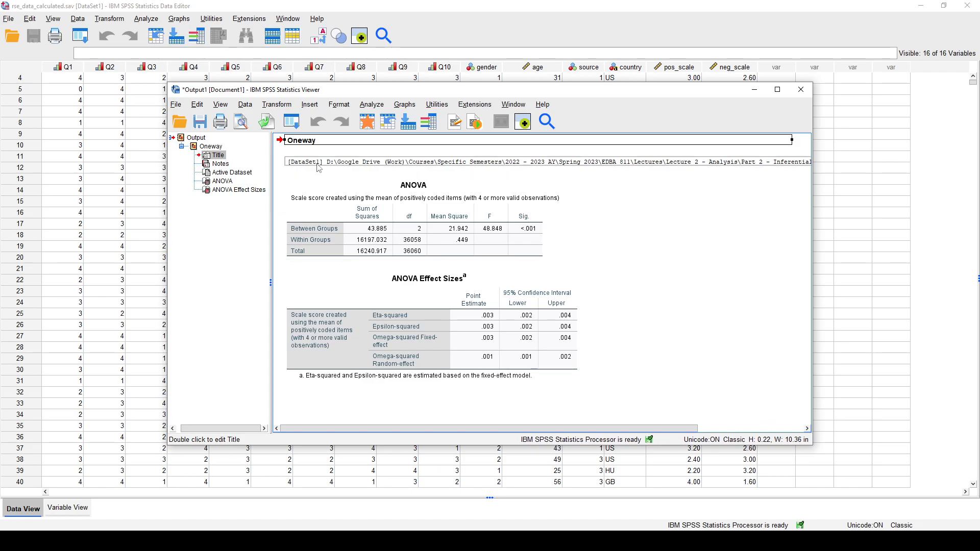
{"action": "left_click", "coordinate": [308, 142]}
{"action": "left_click", "coordinate": [321, 164]}
{"action": "left_click", "coordinate": [305, 141]}
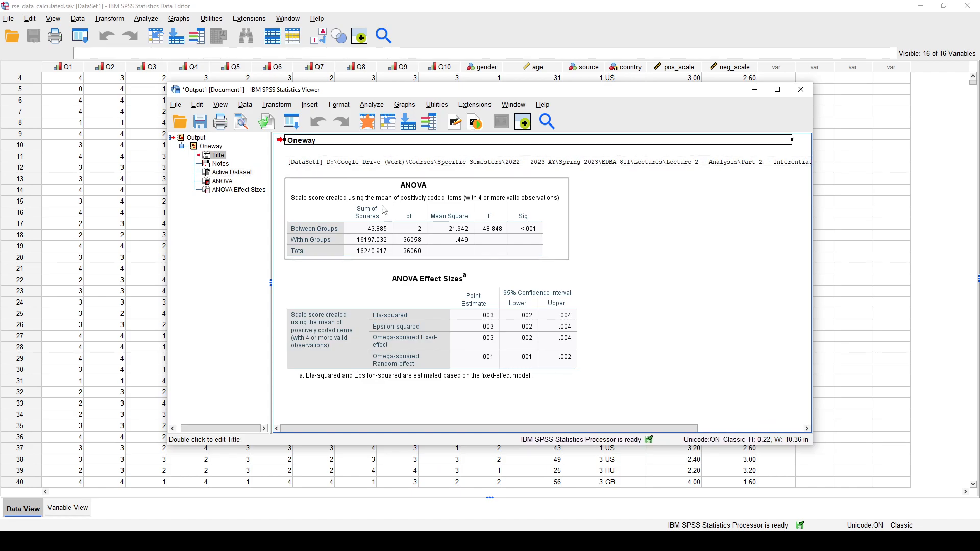
{"action": "left_click", "coordinate": [672, 329]}
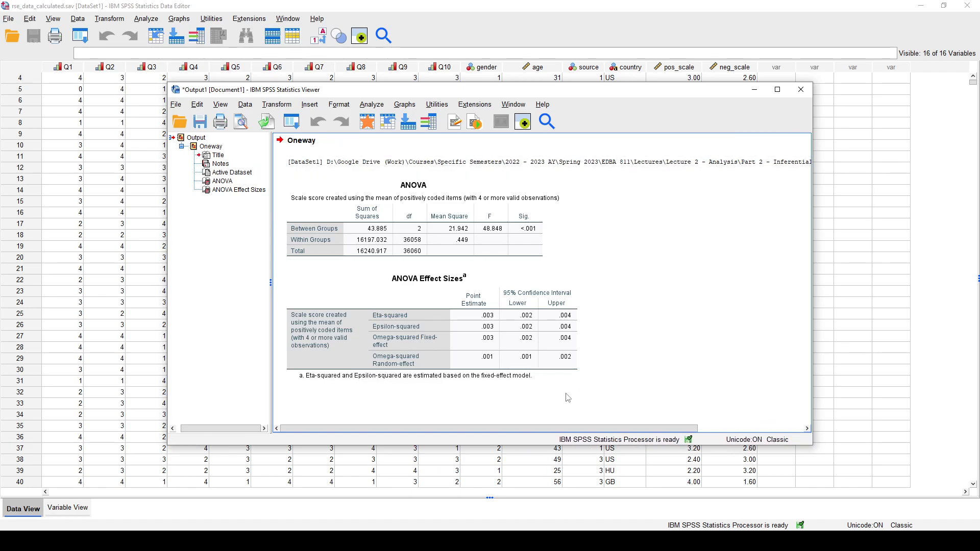
{"action": "scroll", "coordinate": [666, 366], "scroll_direction": "right", "scroll_amount": 2}
{"action": "scroll", "coordinate": [666, 366], "scroll_direction": "right", "scroll_amount": 2}
{"action": "scroll", "coordinate": [669, 366], "scroll_direction": "left", "scroll_amount": 3}
{"action": "scroll", "coordinate": [630, 223], "scroll_direction": "right", "scroll_amount": 2}
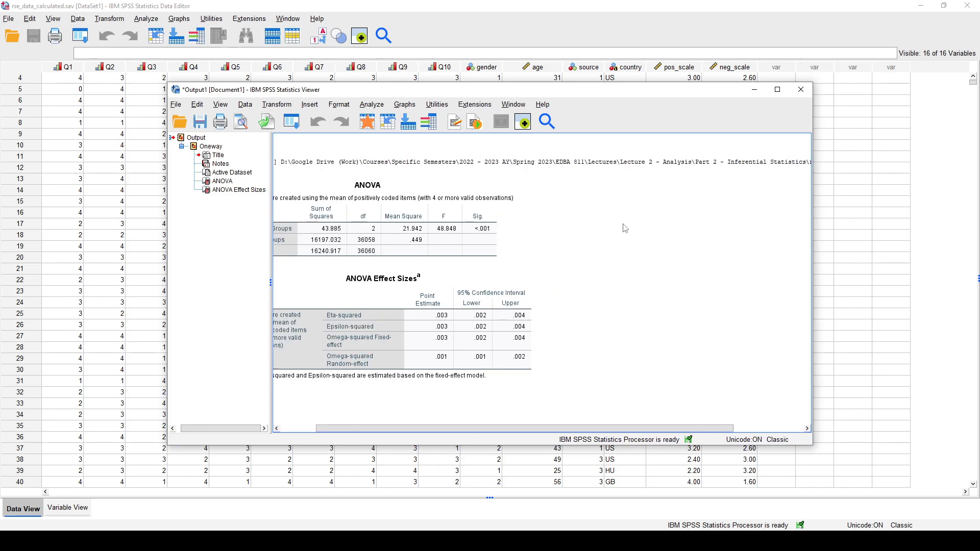
{"action": "scroll", "coordinate": [636, 278], "scroll_direction": "left", "scroll_amount": 4}
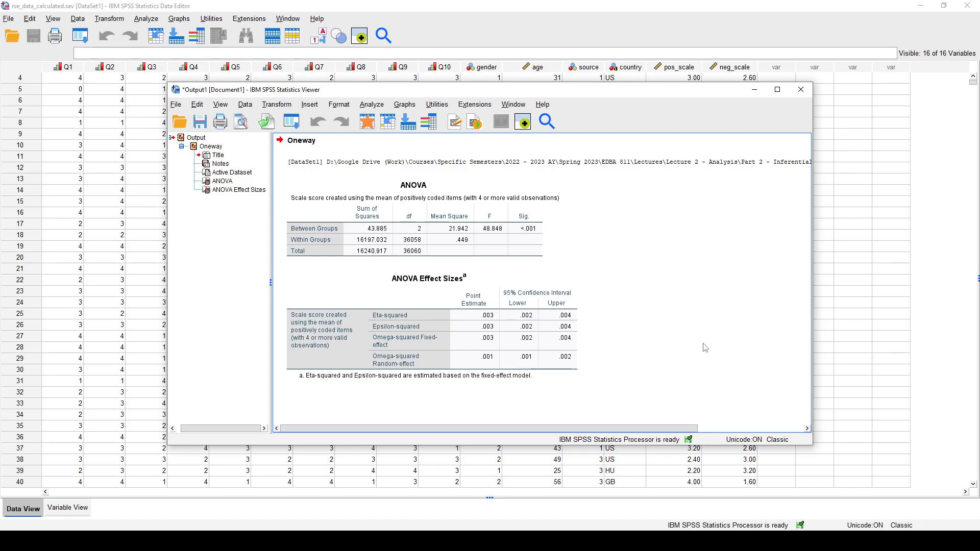
Copy the ANOVA table from the output, switch to Word and paste it at the start of the blank document
{"action": "left_click", "coordinate": [462, 220]}
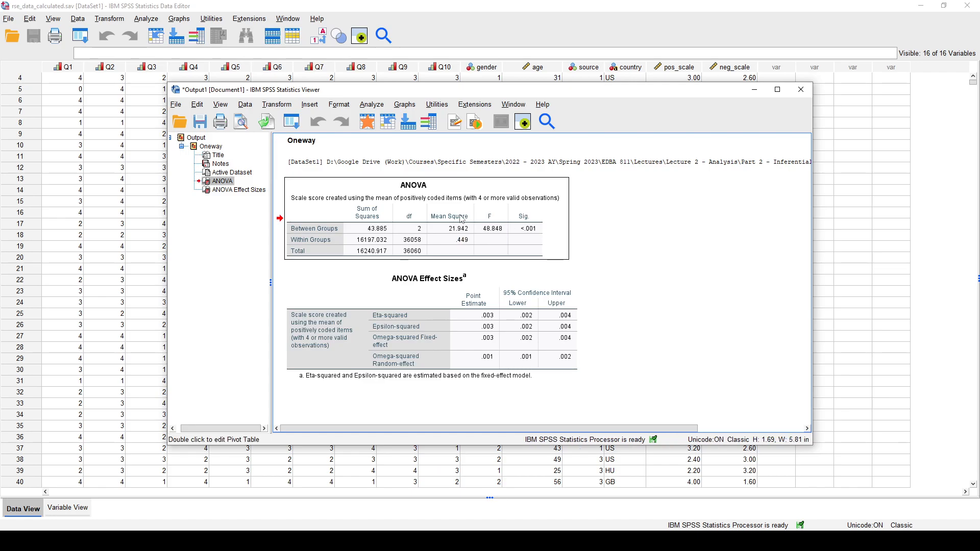
{"action": "right_click", "coordinate": [441, 205]}
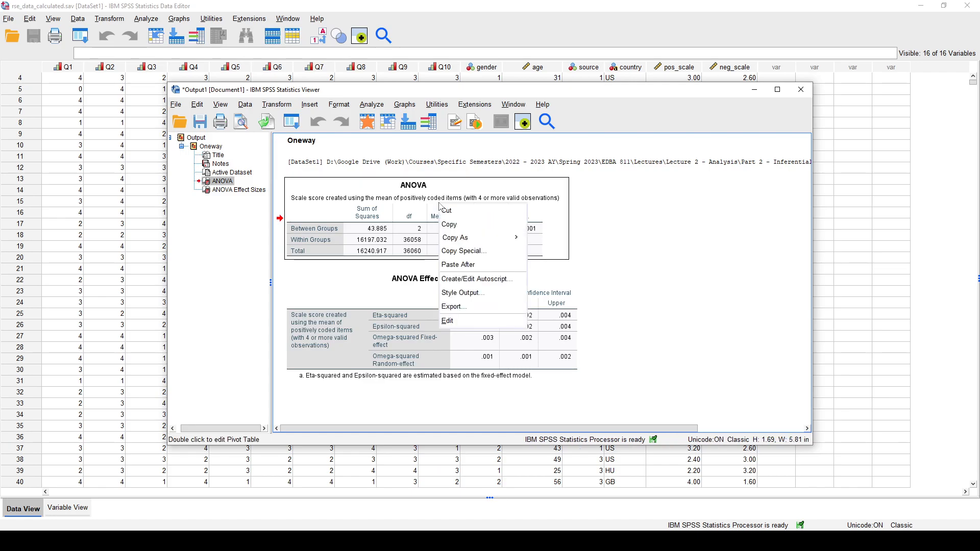
{"action": "left_click", "coordinate": [479, 230]}
{"action": "key", "text": "alt+Tab"}
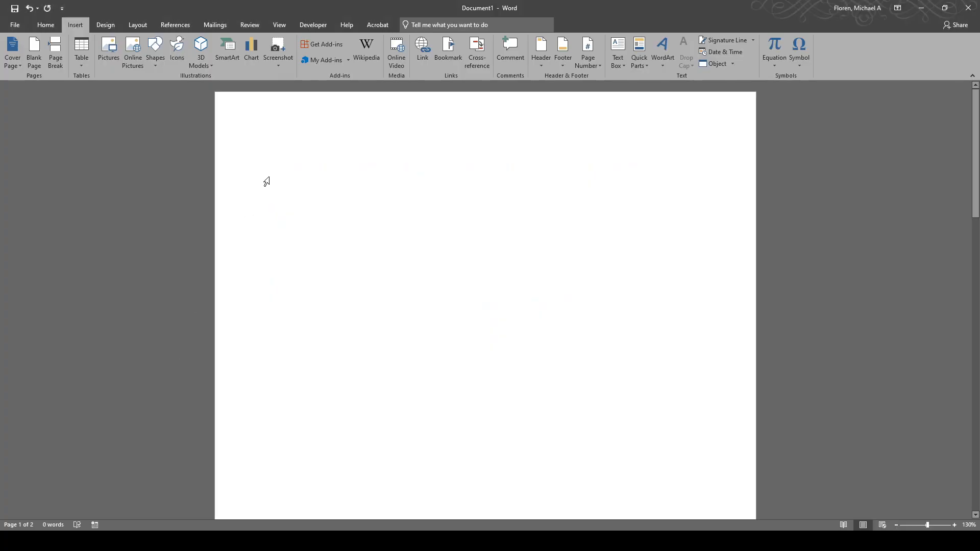
{"action": "right_click", "coordinate": [280, 165]}
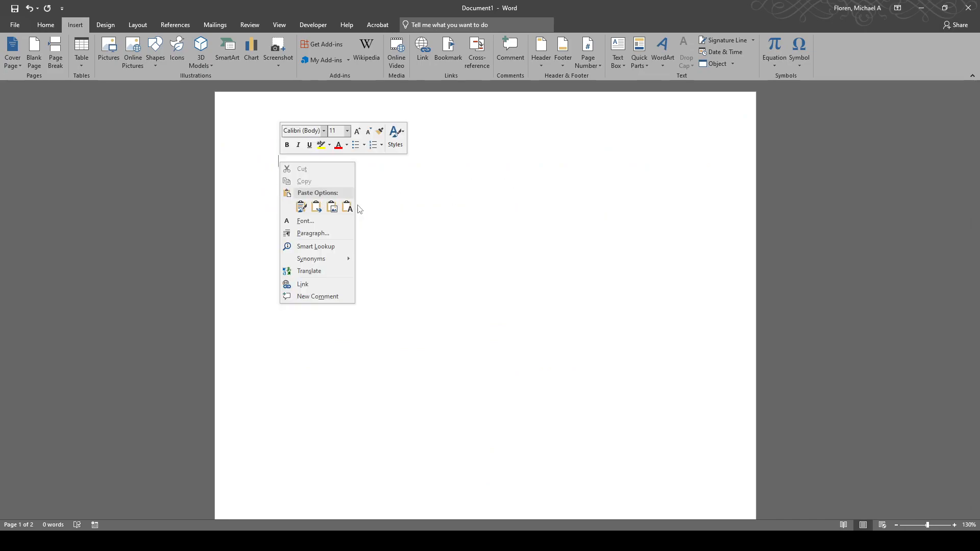
{"action": "left_click", "coordinate": [279, 161]}
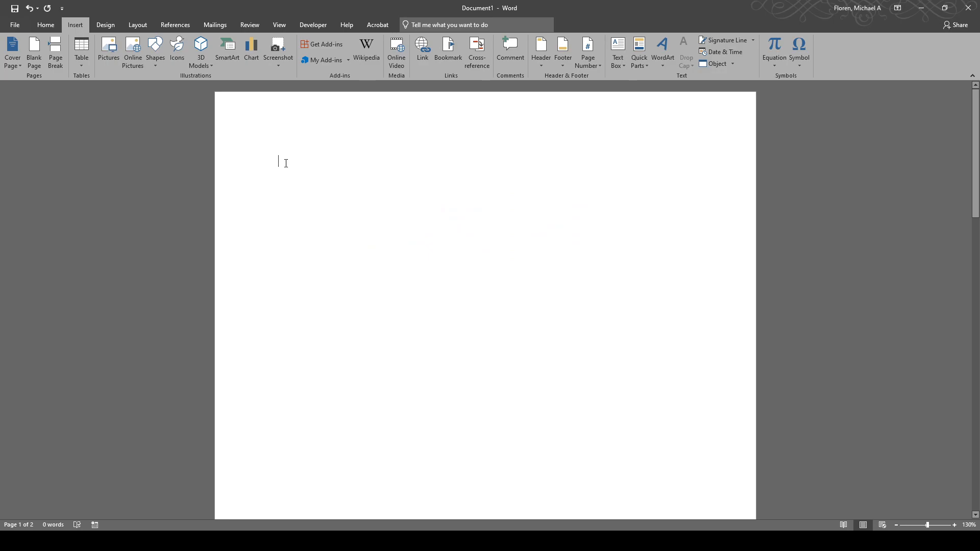
{"action": "key", "text": "ctrl+v"}
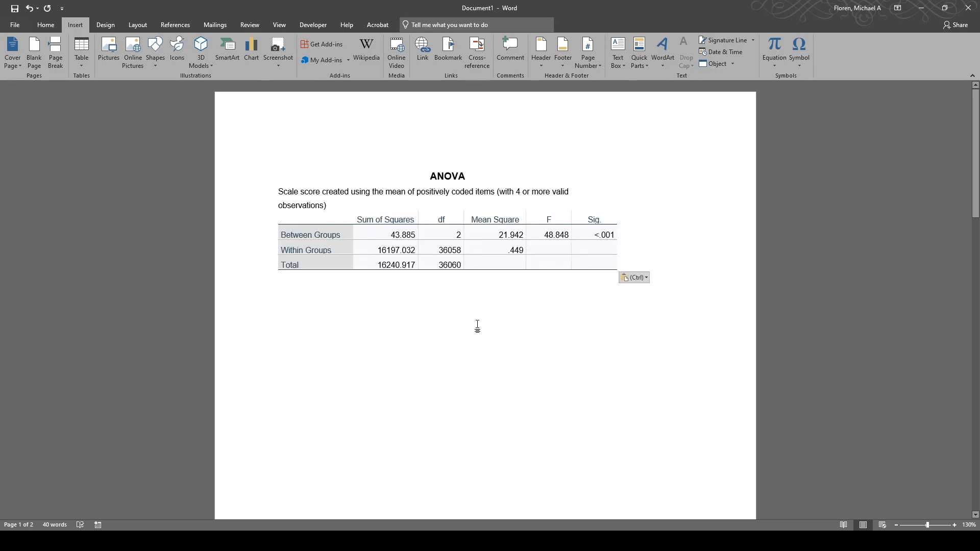
Compare the pasted ANOVA table with the formatted Table 1 example on the document's second page
{"action": "left_click", "coordinate": [402, 265]}
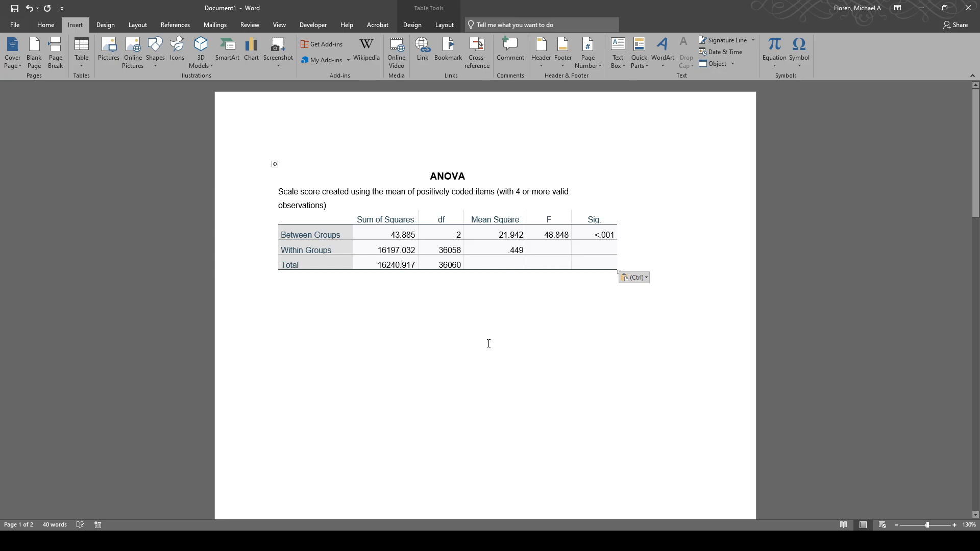
{"action": "scroll", "coordinate": [488, 337], "scroll_direction": "down", "scroll_amount": 10}
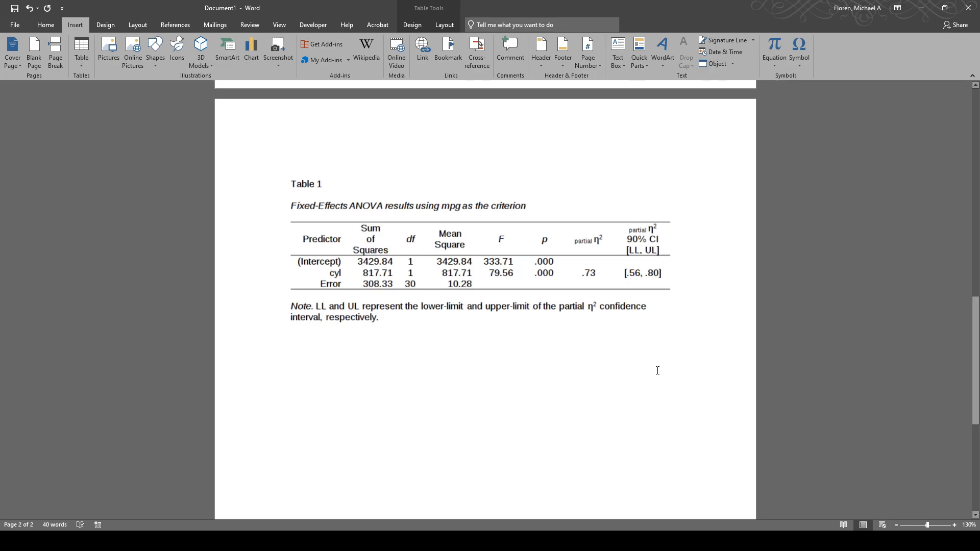
{"action": "scroll", "coordinate": [577, 313], "scroll_direction": "up", "scroll_amount": 12}
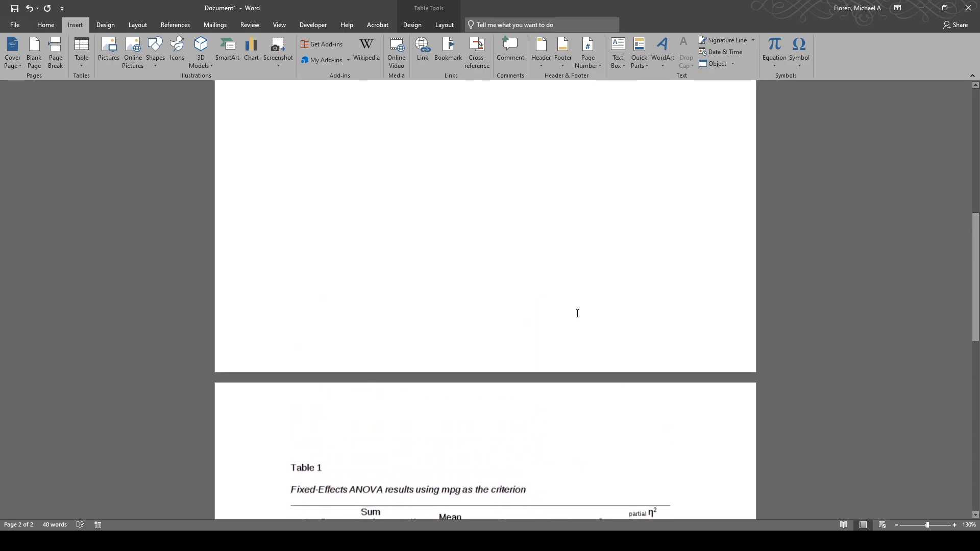
{"action": "scroll", "coordinate": [487, 316], "scroll_direction": "down", "scroll_amount": 12}
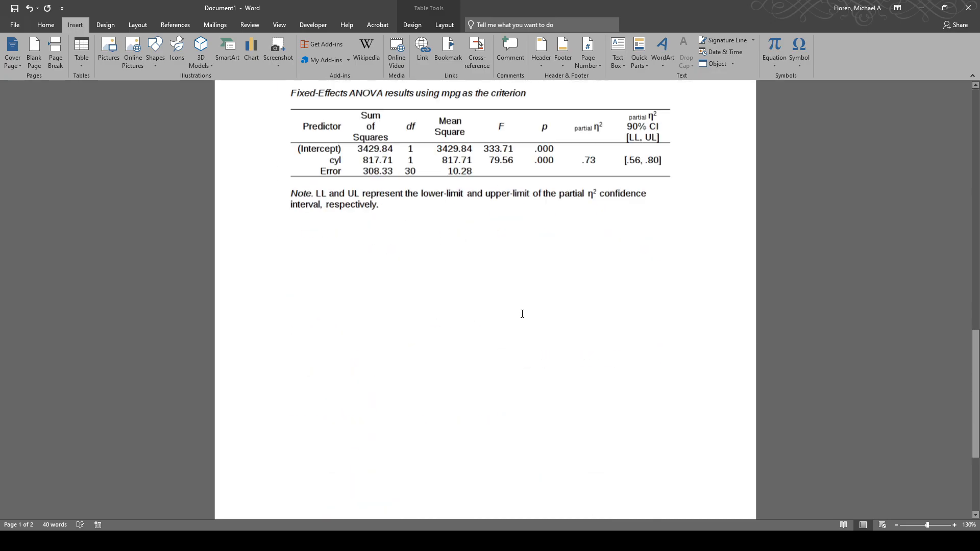
{"action": "scroll", "coordinate": [602, 296], "scroll_direction": "up", "scroll_amount": 2}
{"action": "scroll", "coordinate": [594, 275], "scroll_direction": "up", "scroll_amount": 12}
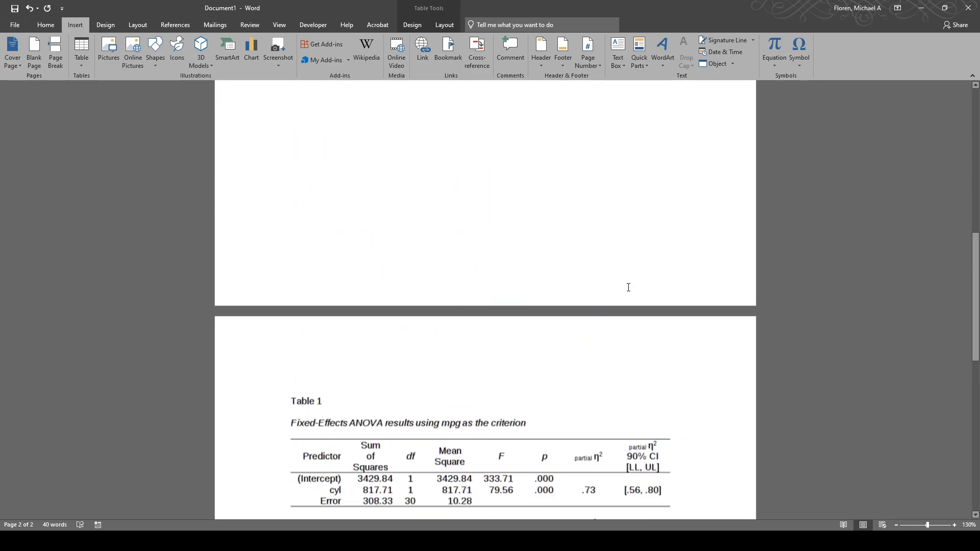
Copy the ANOVA Effect Sizes table from the SPSS output and paste it below the ANOVA table in Word
{"action": "mouse_move", "coordinate": [110, 541]}
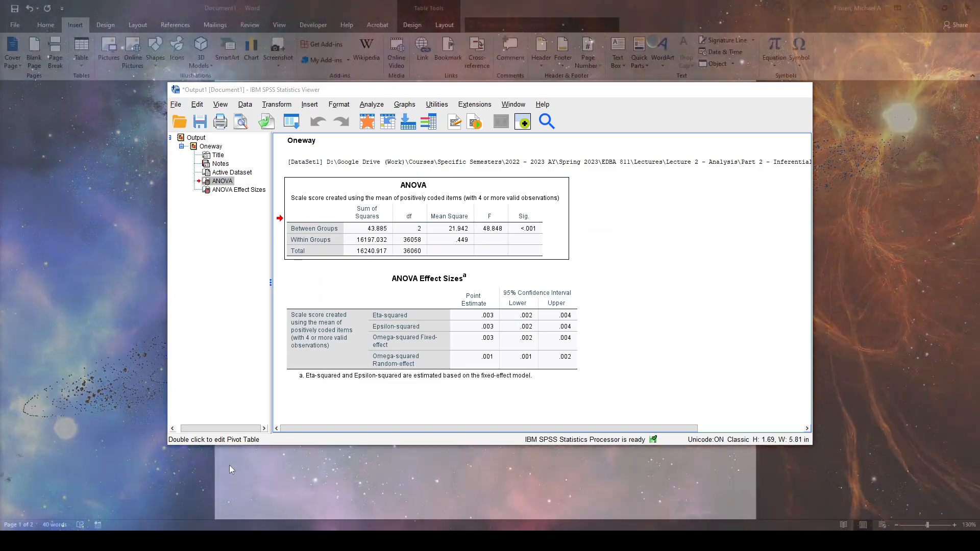
{"action": "left_click", "coordinate": [171, 492]}
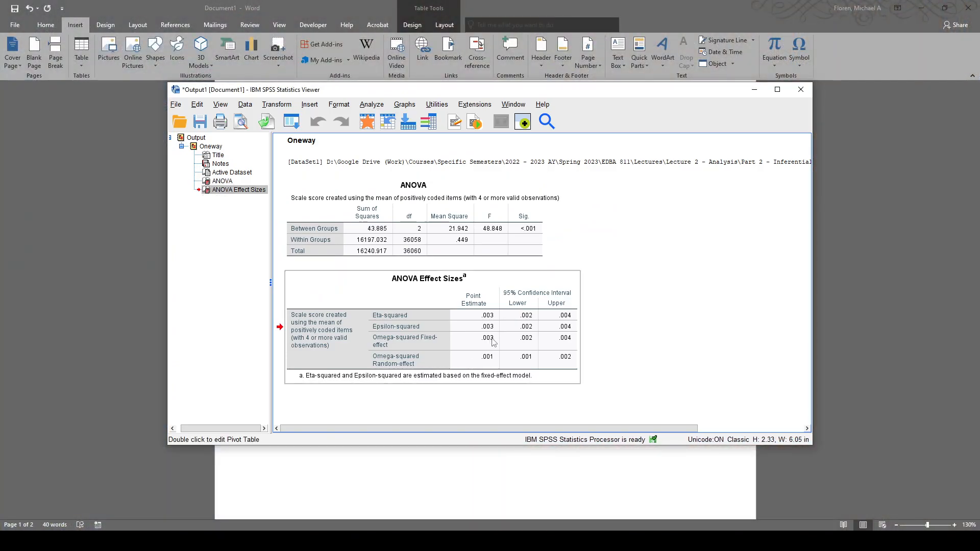
{"action": "left_click", "coordinate": [463, 480]}
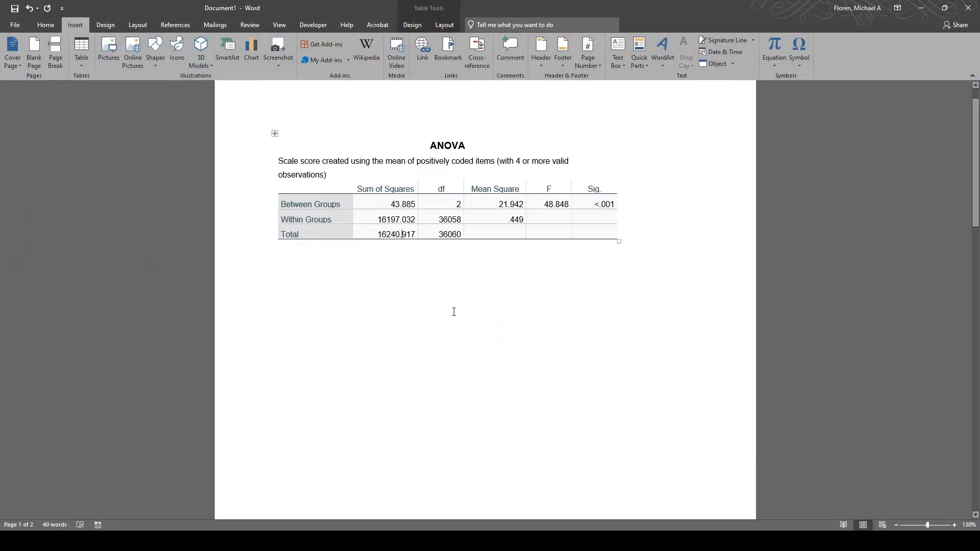
{"action": "key", "text": "ctrl+v"}
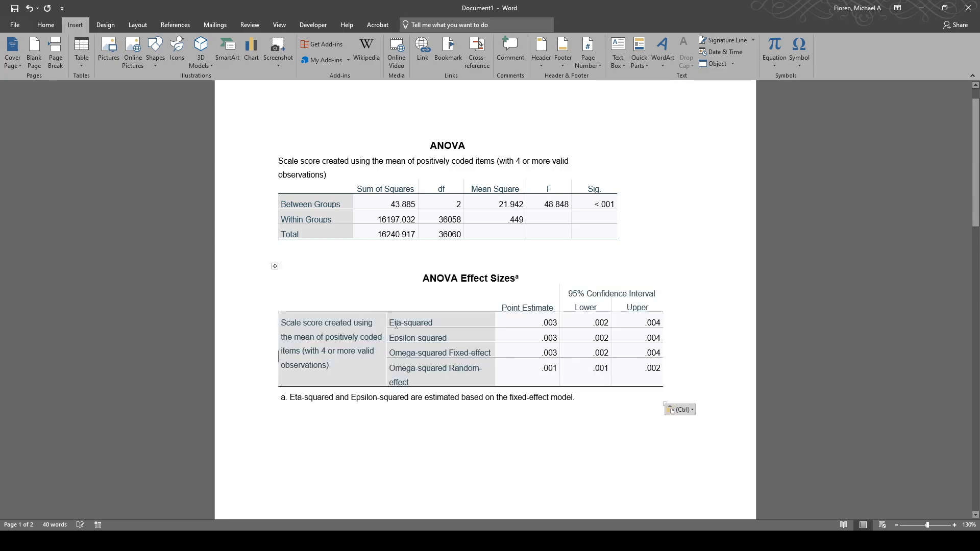
Select the pasted ANOVA Effect Sizes table and review it against the example Table 1 on page two
{"action": "left_click", "coordinate": [274, 266]}
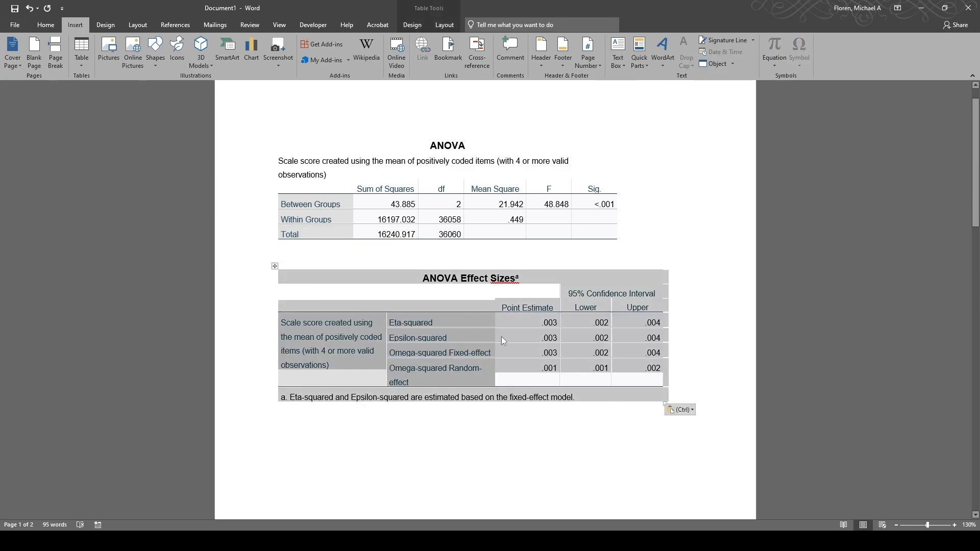
{"action": "scroll", "coordinate": [359, 330], "scroll_direction": "down", "scroll_amount": 10}
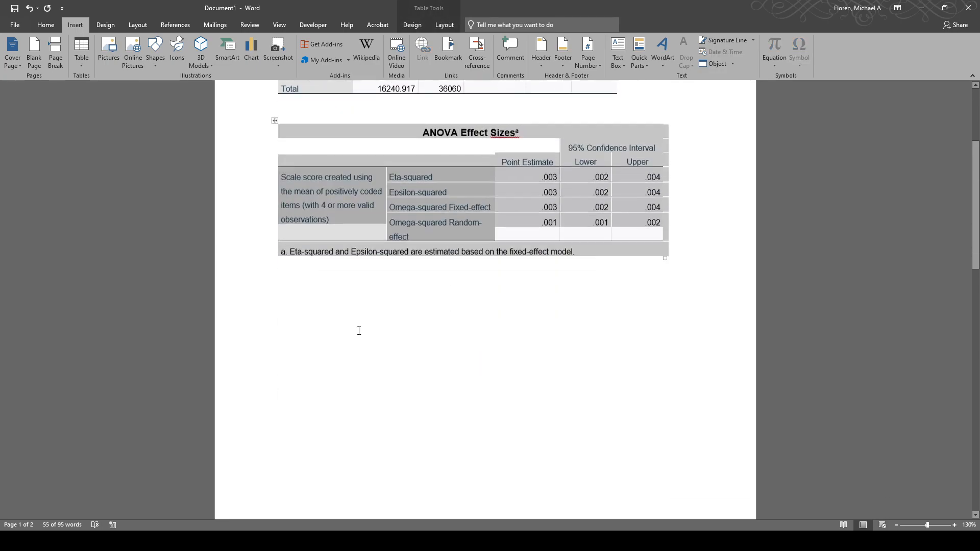
{"action": "scroll", "coordinate": [403, 339], "scroll_direction": "up", "scroll_amount": 3}
{"action": "scroll", "coordinate": [409, 339], "scroll_direction": "up", "scroll_amount": 3}
{"action": "scroll", "coordinate": [606, 288], "scroll_direction": "down", "scroll_amount": 2}
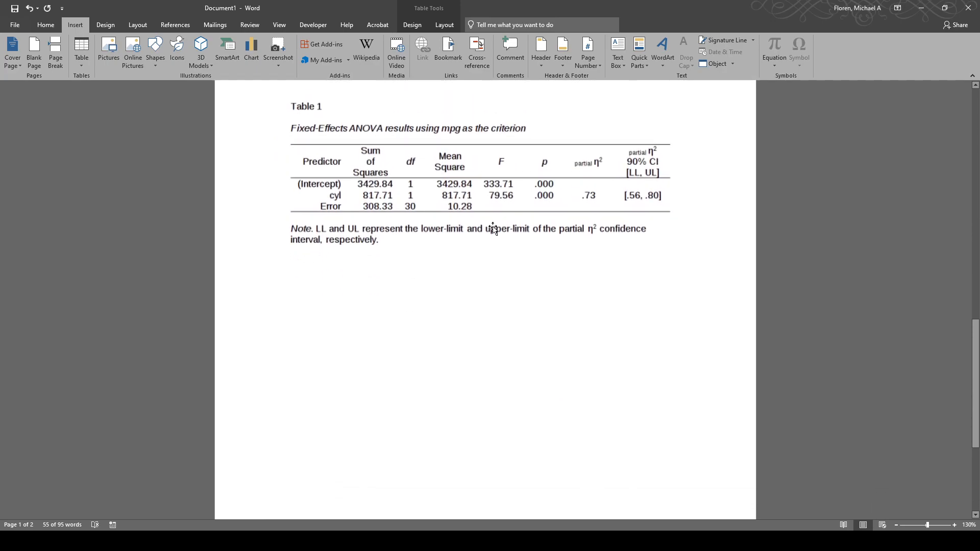
Compare the formatted Table 1 example on page two with the pasted ANOVA and ANOVA Effect Sizes tables
{"action": "left_click", "coordinate": [494, 228]}
{"action": "scroll", "coordinate": [575, 274], "scroll_direction": "up", "scroll_amount": 3}
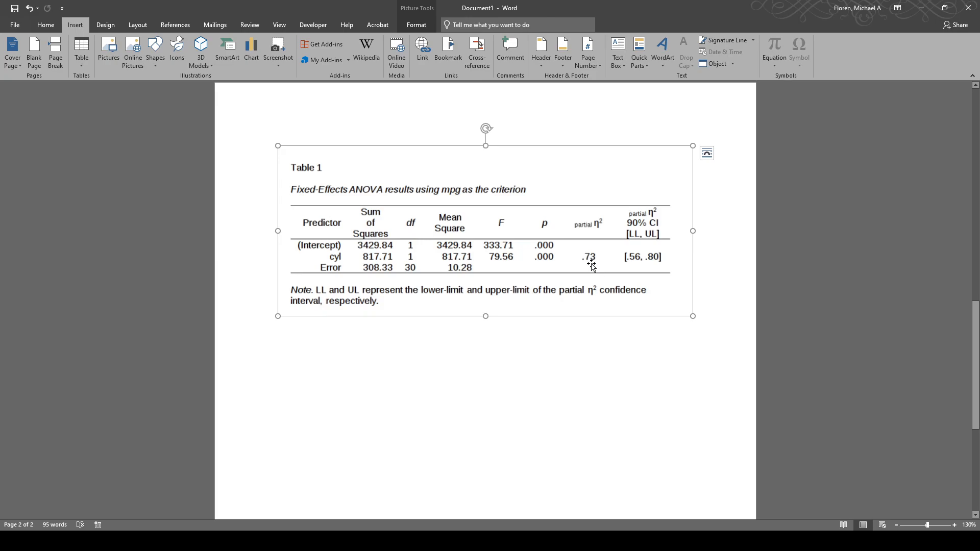
{"action": "key", "text": "ctrl+v"}
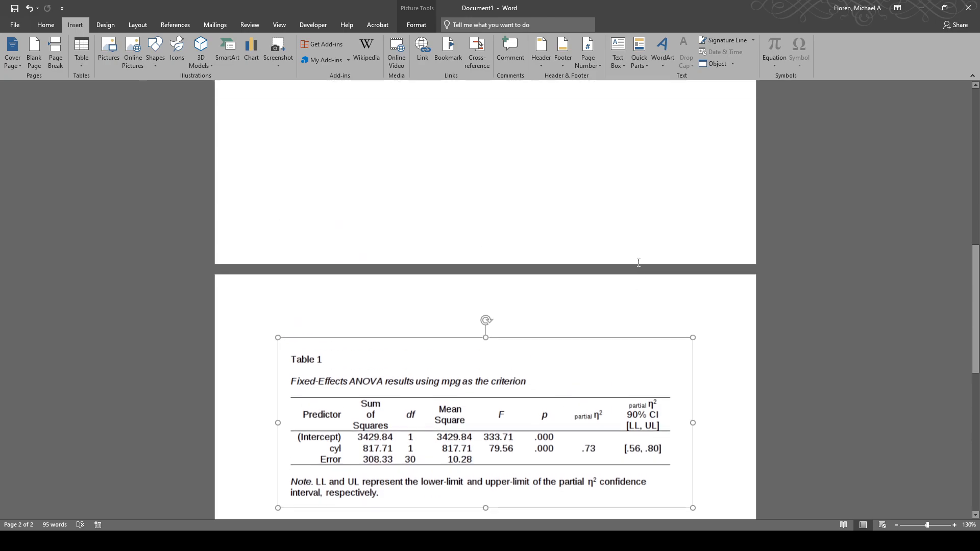
{"action": "scroll", "coordinate": [527, 245], "scroll_direction": "down", "scroll_amount": 1}
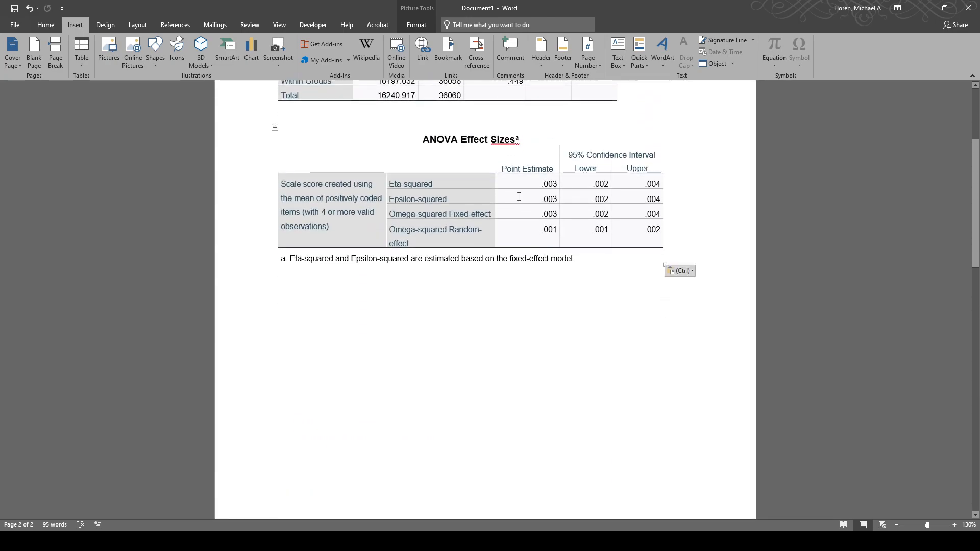
{"action": "scroll", "coordinate": [548, 327], "scroll_direction": "down", "scroll_amount": 9}
{"action": "scroll", "coordinate": [556, 279], "scroll_direction": "up", "scroll_amount": 8}
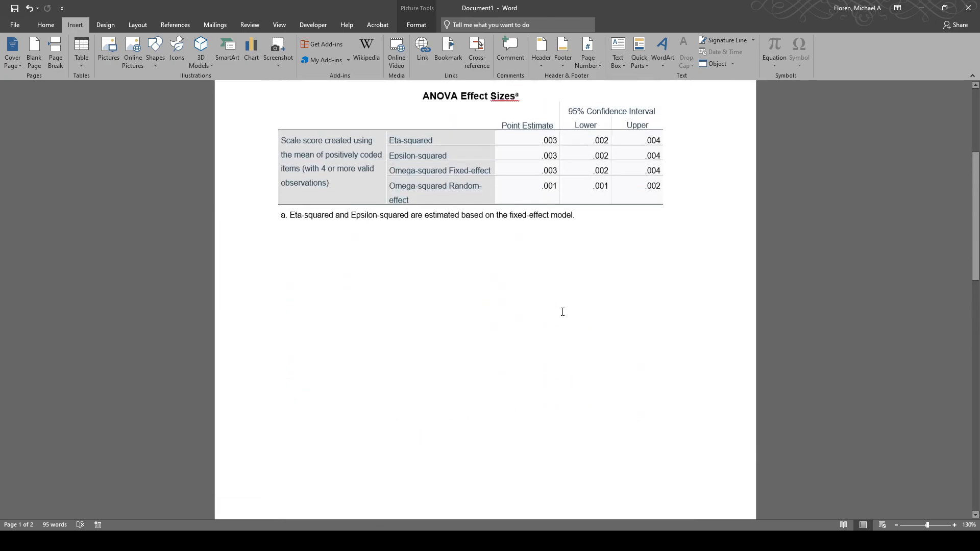
{"action": "scroll", "coordinate": [565, 314], "scroll_direction": "up", "scroll_amount": 6}
{"action": "left_click", "coordinate": [481, 235]}
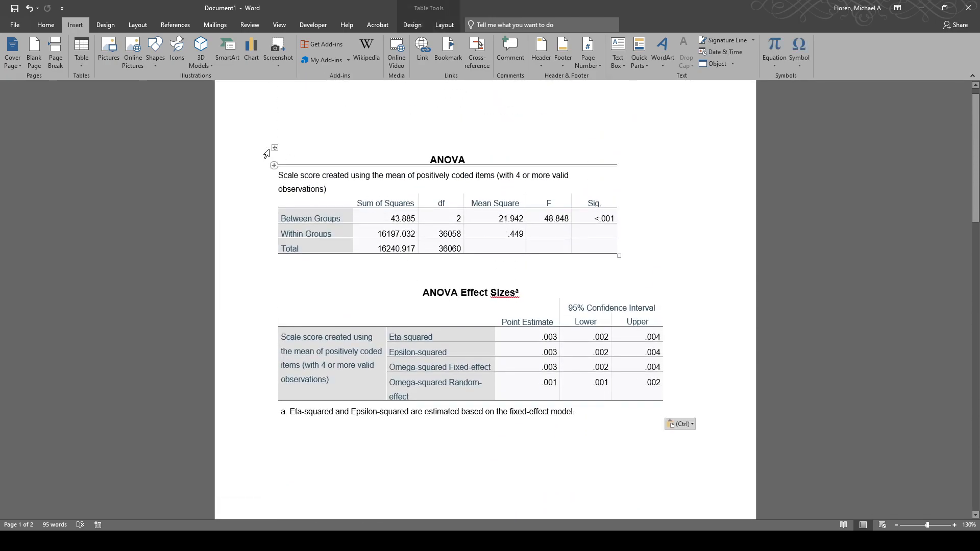
Select the whole pasted ANOVA table and review it together with the effect sizes table beneath it
{"action": "mouse_move", "coordinate": [274, 148]}
{"action": "left_mouse_down"}
{"action": "mouse_move", "coordinate": [568, 306]}
{"action": "mouse_move", "coordinate": [372, 276]}
{"action": "mouse_move", "coordinate": [271, 147]}
{"action": "left_mouse_up"}
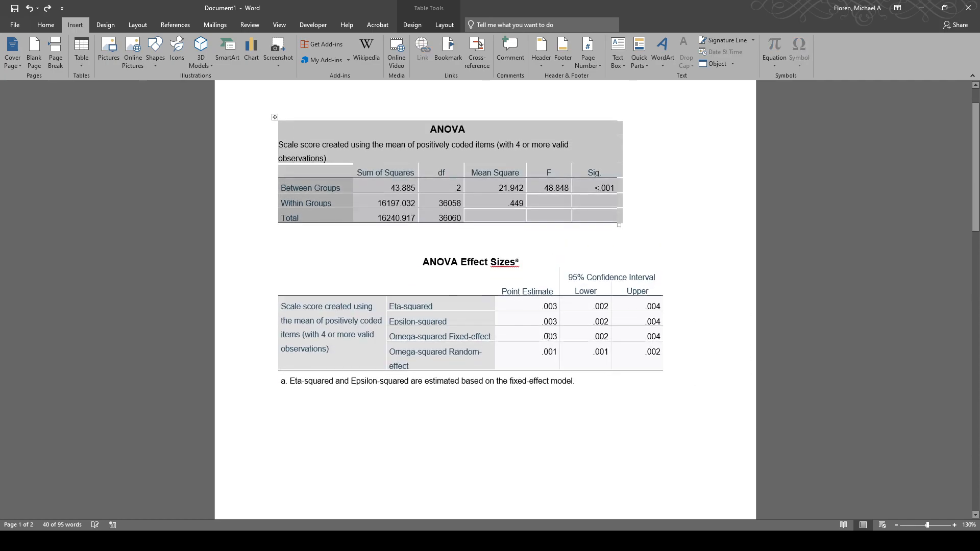
{"action": "scroll", "coordinate": [540, 328], "scroll_direction": "down", "scroll_amount": 6}
{"action": "scroll", "coordinate": [540, 327], "scroll_direction": "up", "scroll_amount": 5}
{"action": "scroll", "coordinate": [540, 327], "scroll_direction": "down", "scroll_amount": 1}
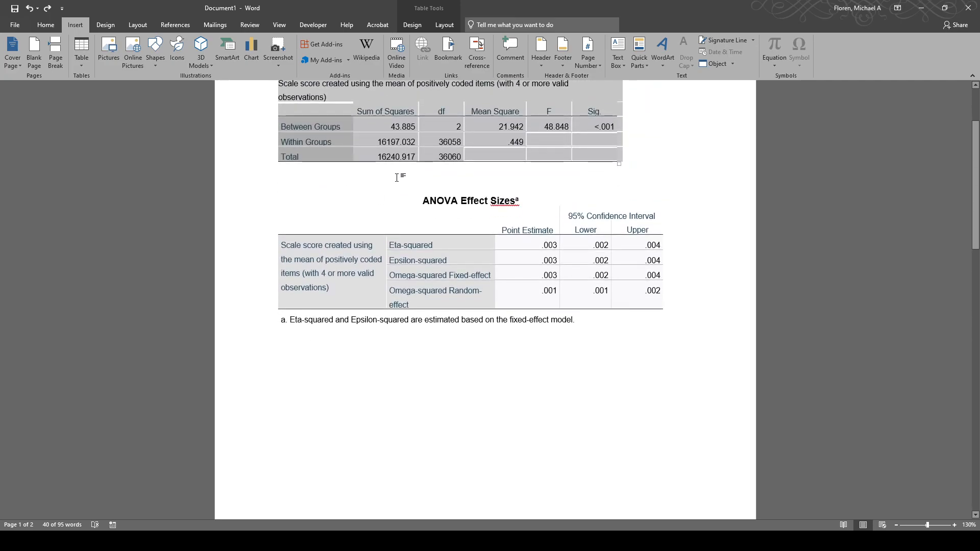
Examine how the Table 1 example's columns, including partial η² and its 90% CI, correspond to the two pasted tables
{"action": "left_click", "coordinate": [399, 175]}
{"action": "scroll", "coordinate": [406, 258], "scroll_direction": "down", "scroll_amount": 10}
{"action": "scroll", "coordinate": [410, 262], "scroll_direction": "down", "scroll_amount": 3}
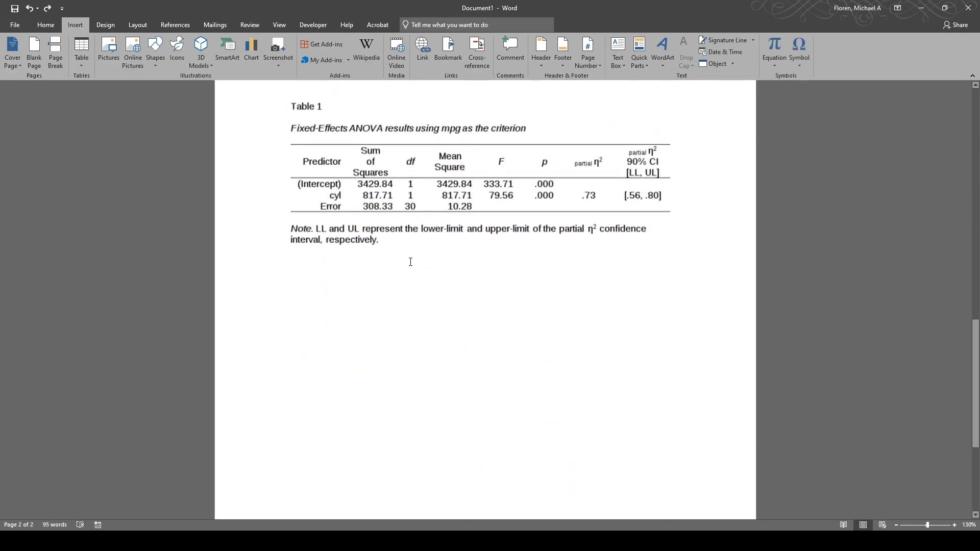
{"action": "scroll", "coordinate": [410, 262], "scroll_direction": "up", "scroll_amount": 12}
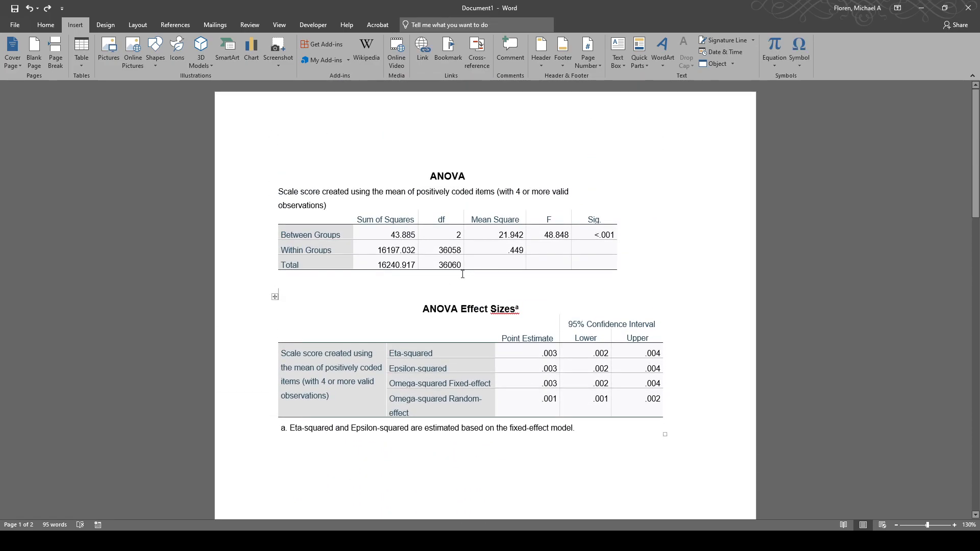
{"action": "scroll", "coordinate": [533, 286], "scroll_direction": "down", "scroll_amount": 12}
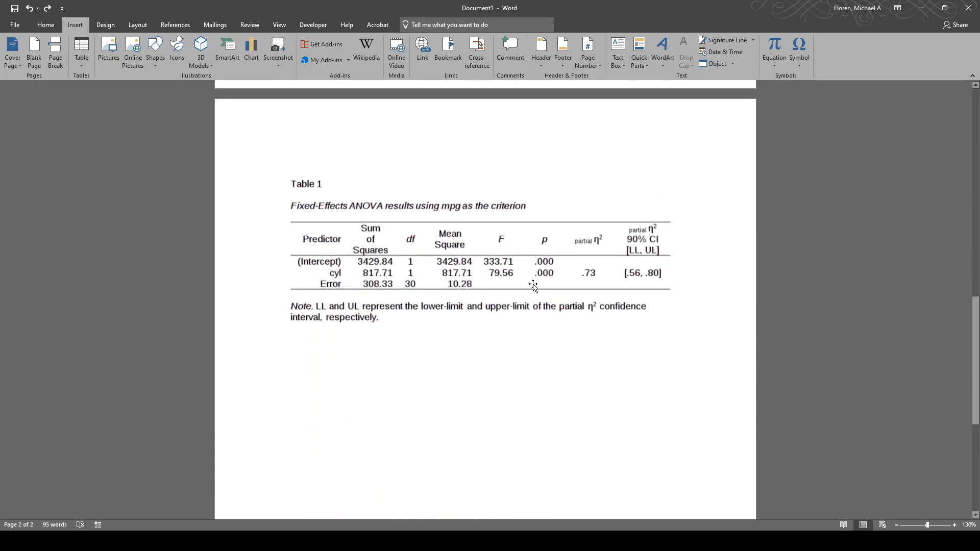
{"action": "scroll", "coordinate": [533, 286], "scroll_direction": "up", "scroll_amount": 12}
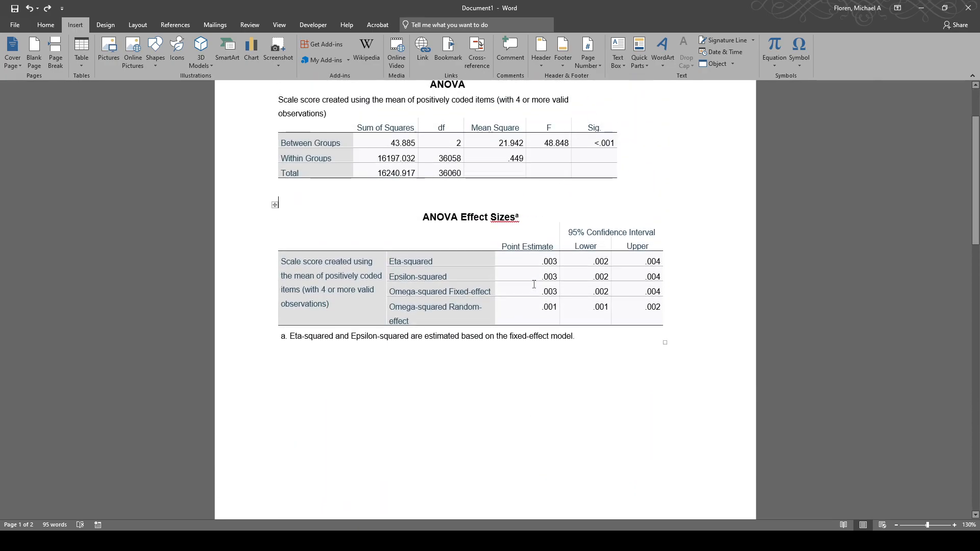
{"action": "scroll", "coordinate": [534, 284], "scroll_direction": "up", "scroll_amount": 3}
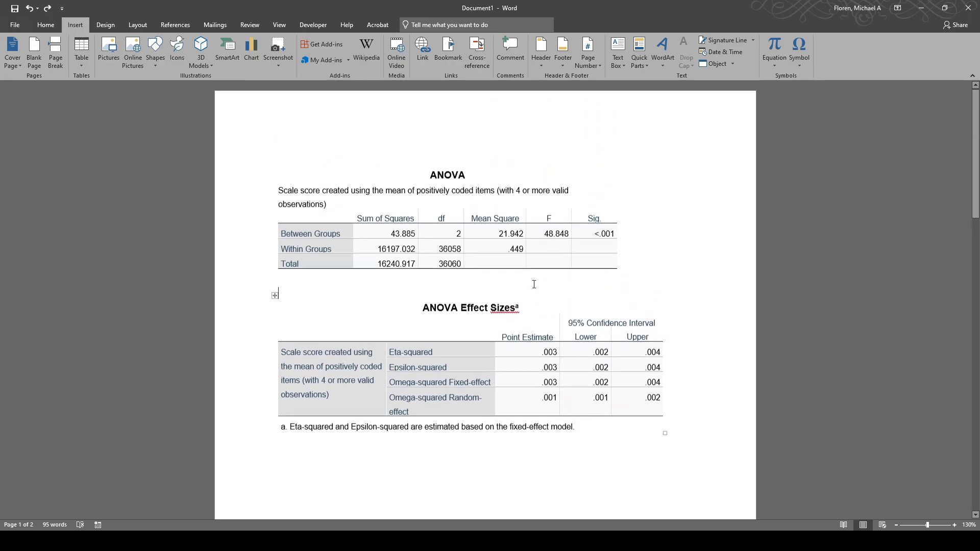
{"action": "scroll", "coordinate": [534, 284], "scroll_direction": "down", "scroll_amount": 5}
{"action": "scroll", "coordinate": [534, 285], "scroll_direction": "down", "scroll_amount": 7}
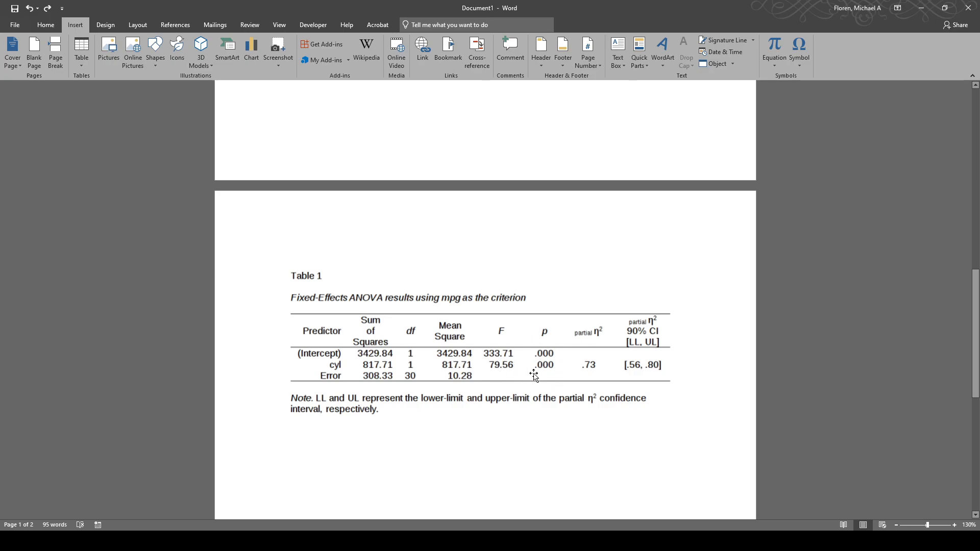
{"action": "scroll", "coordinate": [636, 363], "scroll_direction": "up", "scroll_amount": 4}
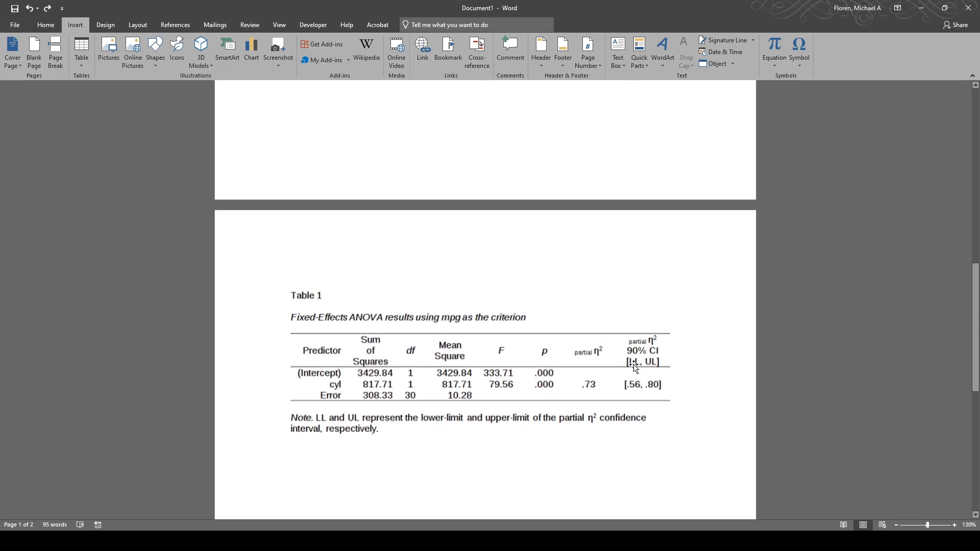
{"action": "scroll", "coordinate": [636, 363], "scroll_direction": "up", "scroll_amount": 7}
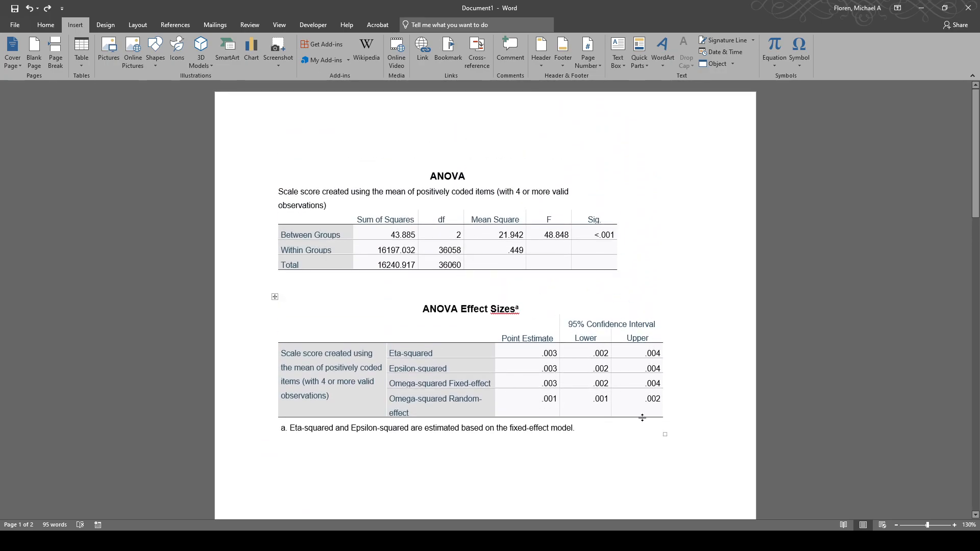
Highlight the Eta-squared row's point estimate and its lower and upper confidence limits in the ANOVA Effect Sizes table
{"action": "left_click_drag", "start_coordinate": [550, 354], "coordinate": [656, 355]}
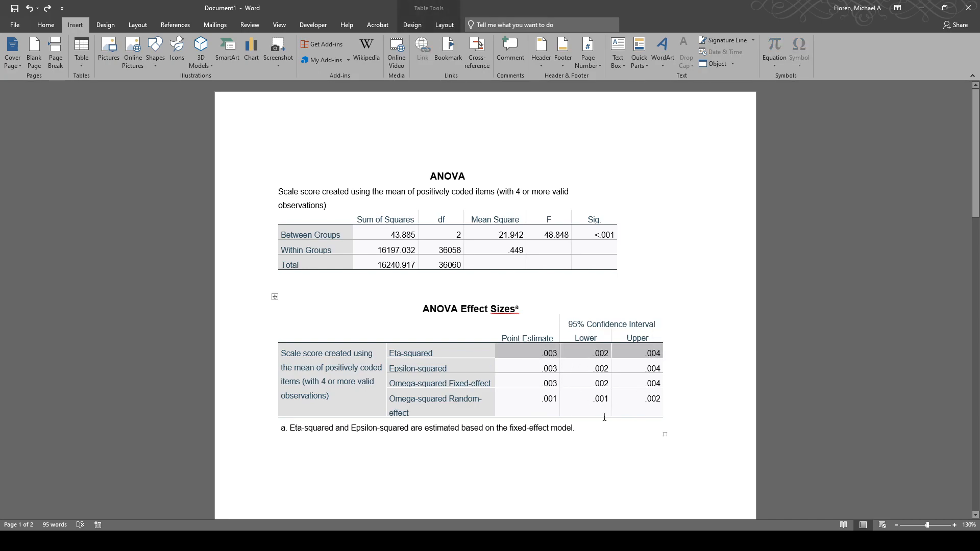
{"action": "left_click", "coordinate": [600, 381]}
{"action": "left_click_drag", "start_coordinate": [536, 352], "coordinate": [659, 352]}
{"action": "left_click", "coordinate": [579, 380]}
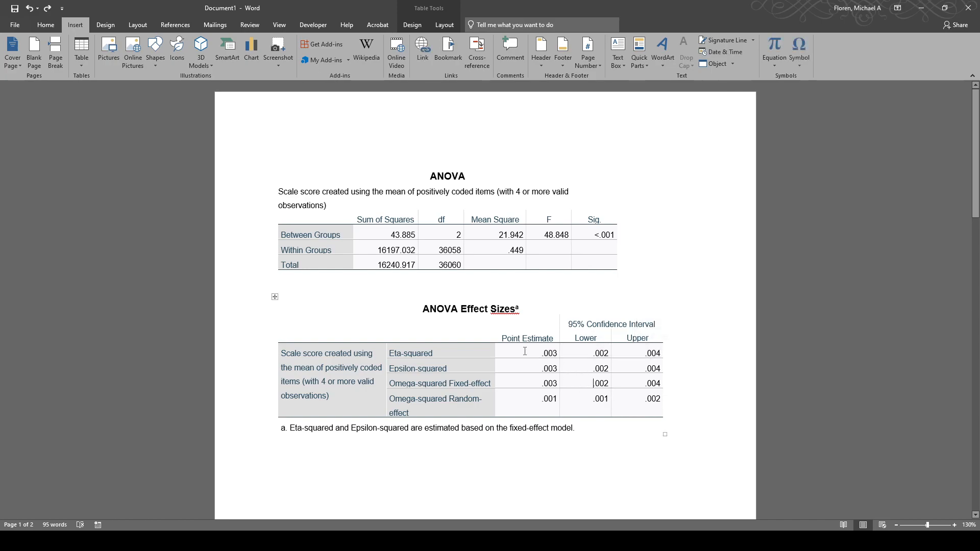
{"action": "mouse_move", "coordinate": [658, 353]}
{"action": "left_mouse_down"}
{"action": "mouse_move", "coordinate": [533, 353]}
{"action": "mouse_move", "coordinate": [649, 355]}
{"action": "left_mouse_up"}
{"action": "left_click", "coordinate": [538, 368]}
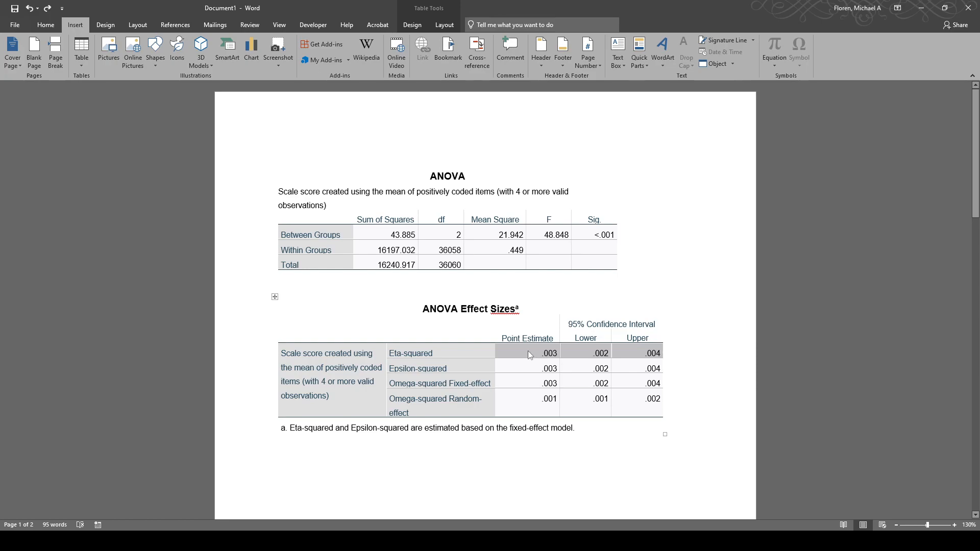
{"action": "left_click", "coordinate": [632, 365]}
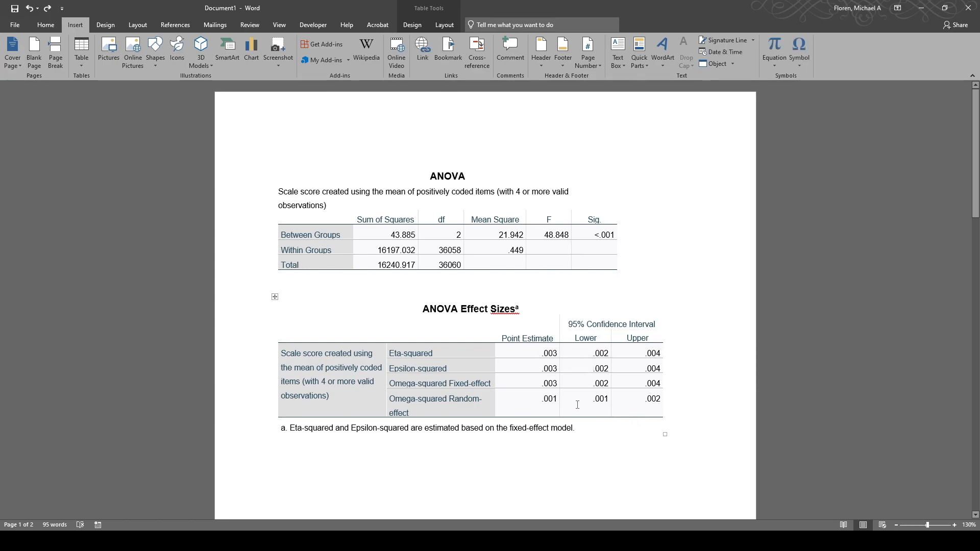
Review both pasted tables and highlight the ANOVA table's cells from the column headings through the Total row
{"action": "scroll", "coordinate": [577, 405], "scroll_direction": "down", "scroll_amount": 2}
{"action": "left_click", "coordinate": [500, 433]}
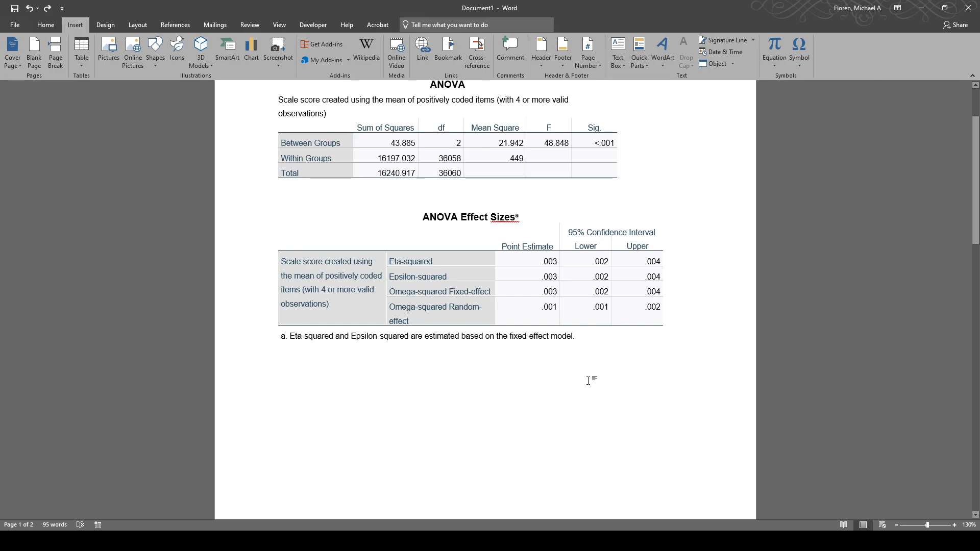
{"action": "scroll", "coordinate": [592, 378], "scroll_direction": "down", "scroll_amount": 1}
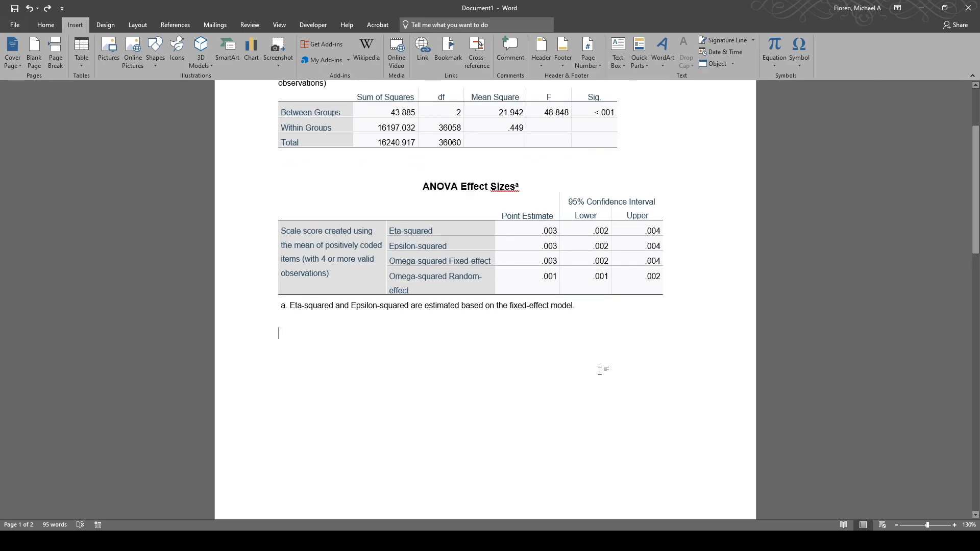
{"action": "scroll", "coordinate": [601, 371], "scroll_direction": "up", "scroll_amount": 3}
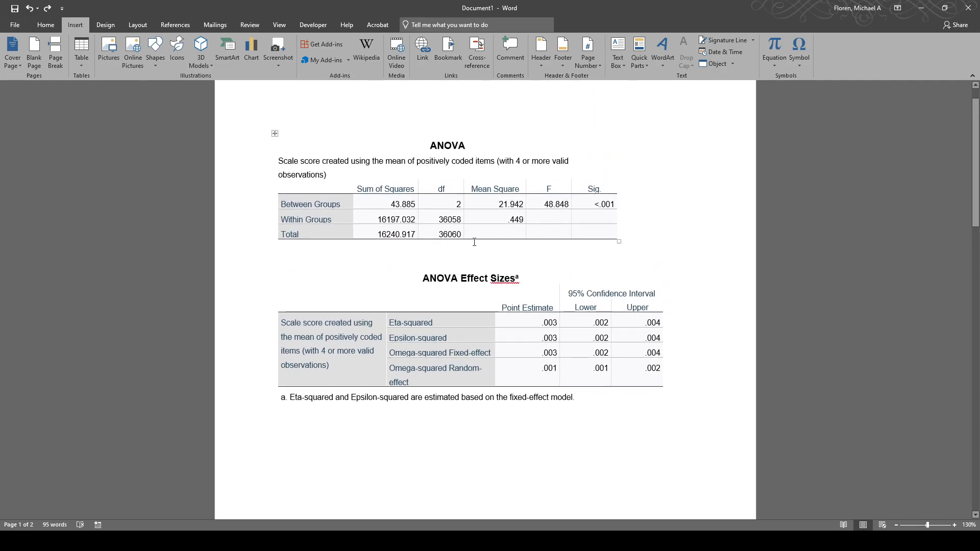
{"action": "left_click", "coordinate": [420, 223]}
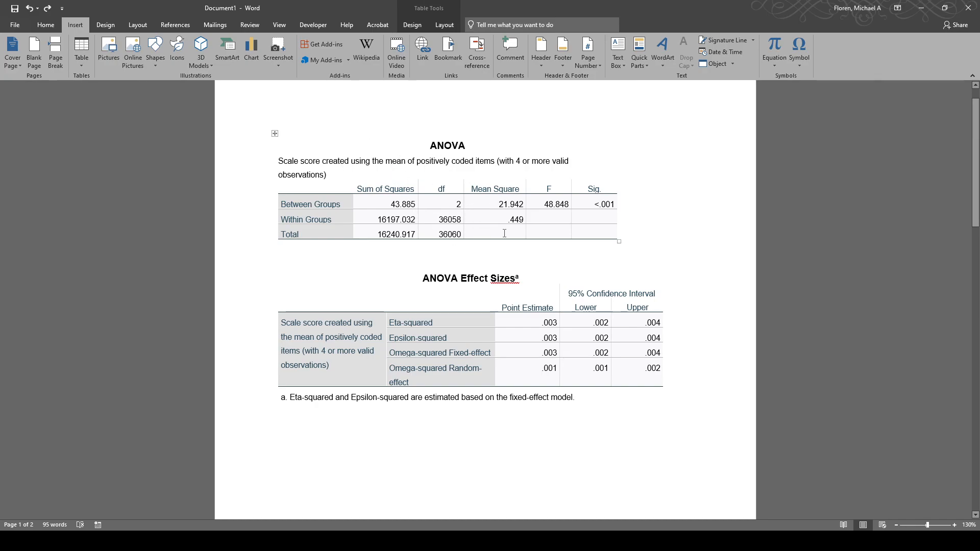
{"action": "left_click_drag", "start_coordinate": [605, 234], "coordinate": [319, 190]}
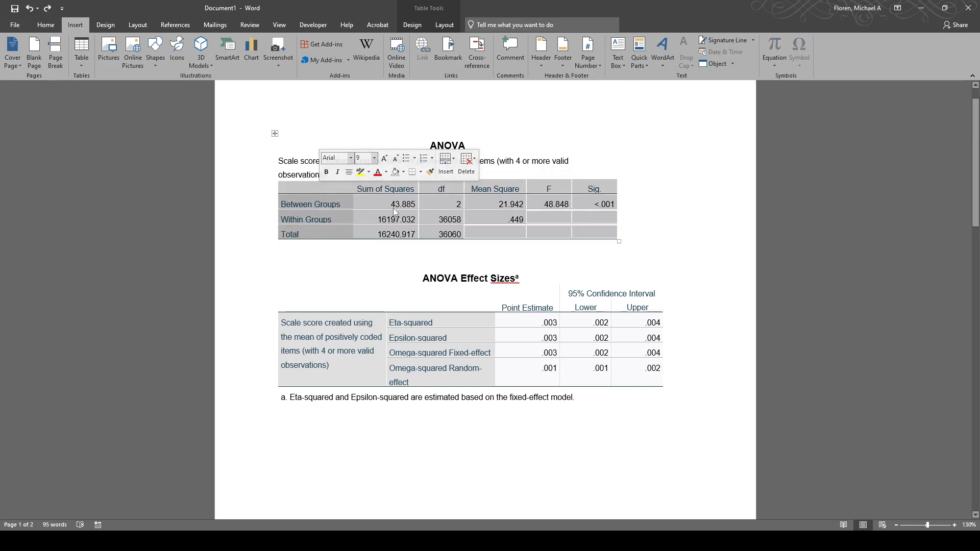
{"action": "left_click", "coordinate": [594, 234]}
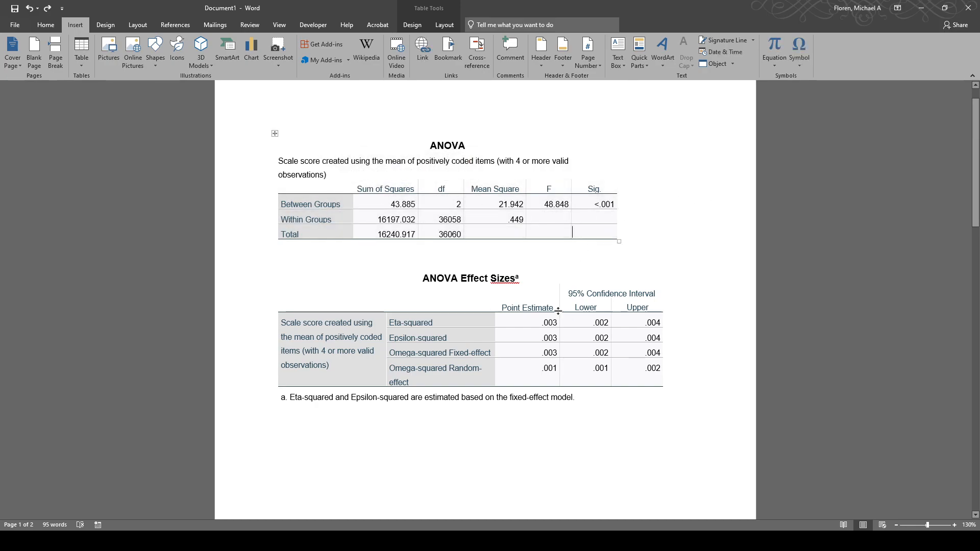
Check the page-two Table 1 layout once more against the ANOVA and effect sizes tables on page one
{"action": "scroll", "coordinate": [383, 448], "scroll_direction": "down", "scroll_amount": 10}
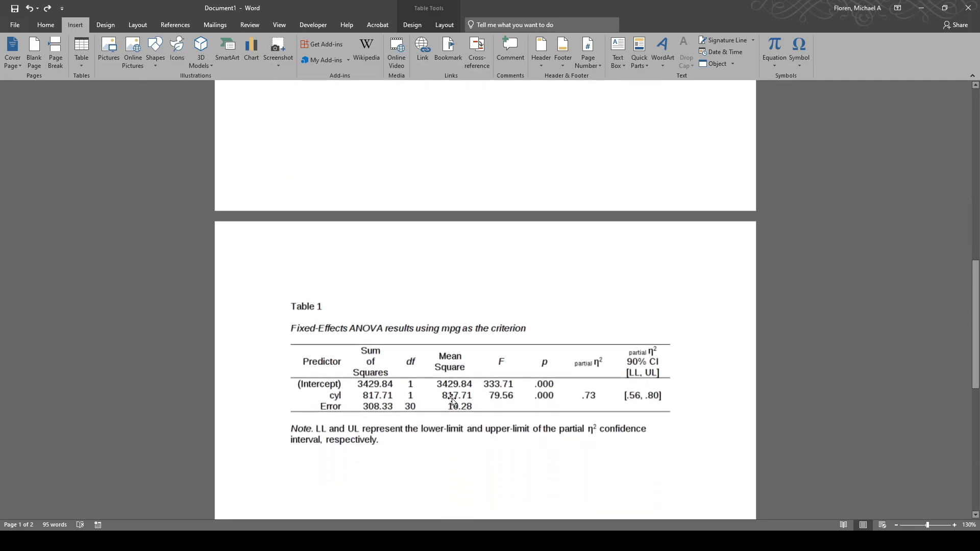
{"action": "scroll", "coordinate": [453, 401], "scroll_direction": "up", "scroll_amount": 10}
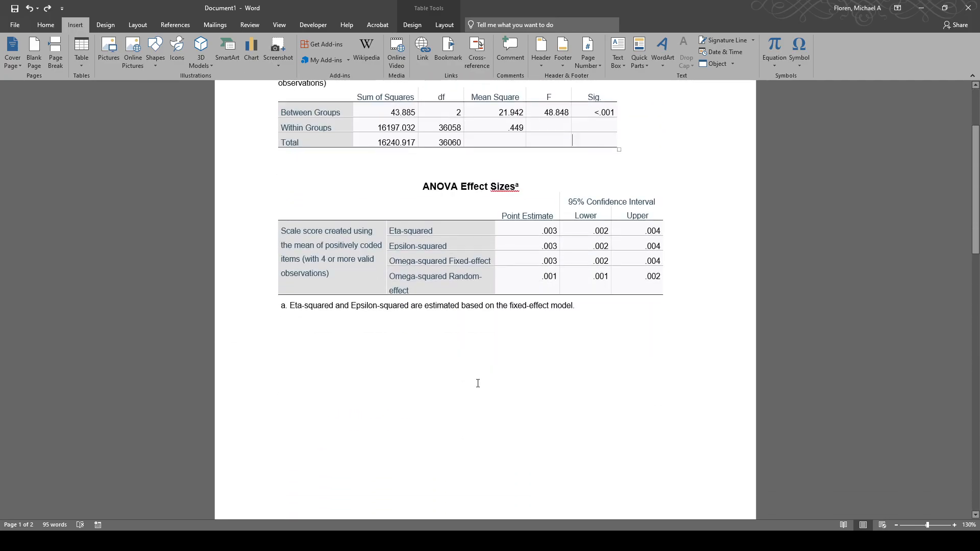
{"action": "scroll", "coordinate": [474, 385], "scroll_direction": "down", "scroll_amount": 2}
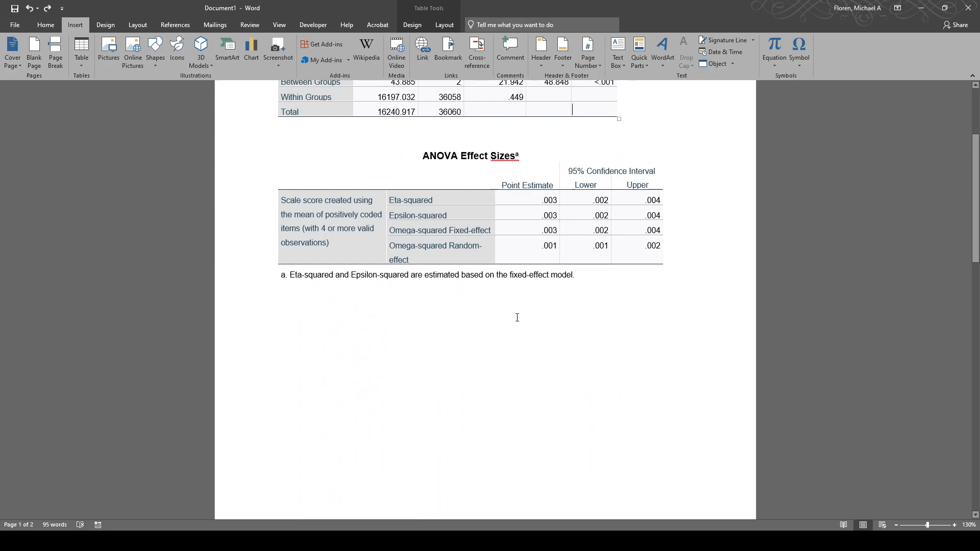
{"action": "scroll", "coordinate": [439, 337], "scroll_direction": "up", "scroll_amount": 3}
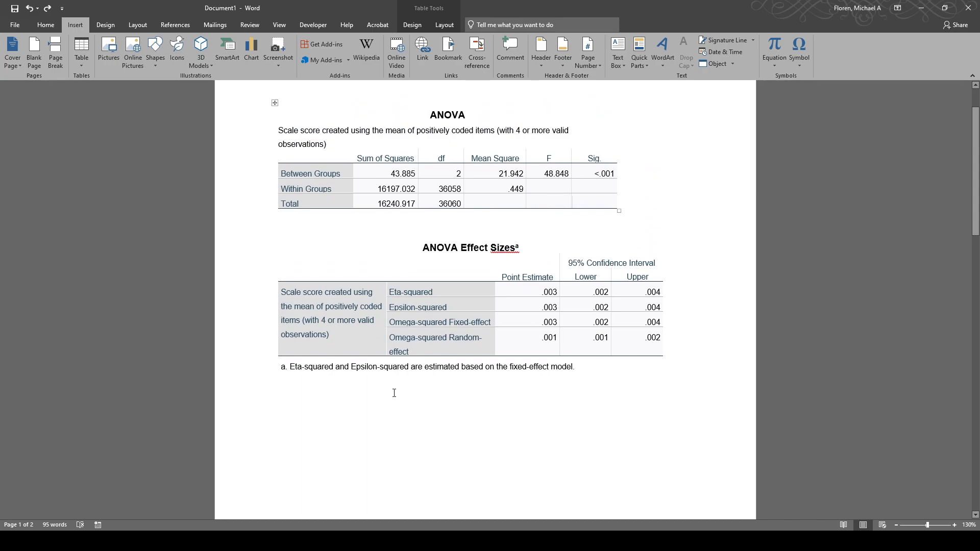
Add a blank line below the ANOVA Effect Sizes table and compare the page with the Table 1 example
{"action": "left_click", "coordinate": [319, 397]}
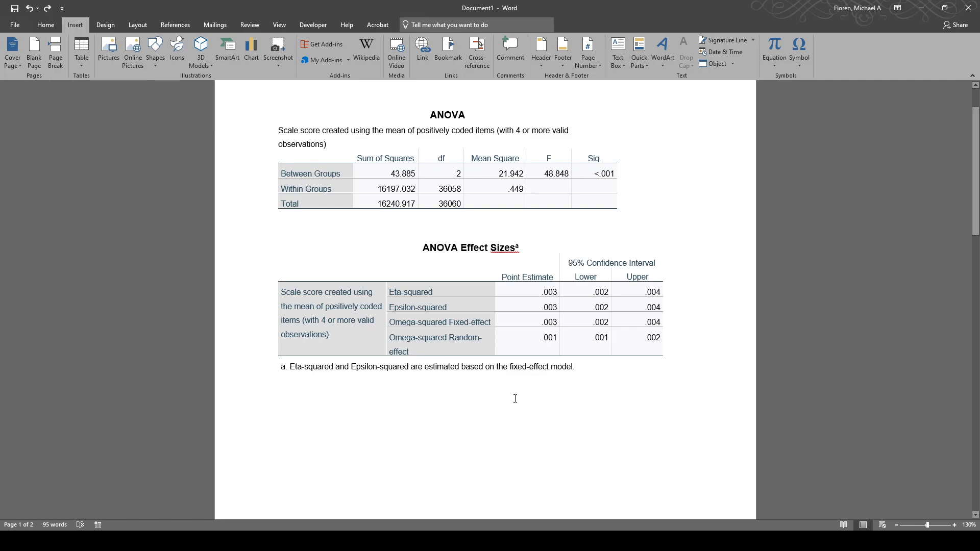
{"action": "key", "text": "Return"}
{"action": "scroll", "coordinate": [509, 291], "scroll_direction": "down", "scroll_amount": 5}
{"action": "scroll", "coordinate": [510, 290], "scroll_direction": "up", "scroll_amount": 5}
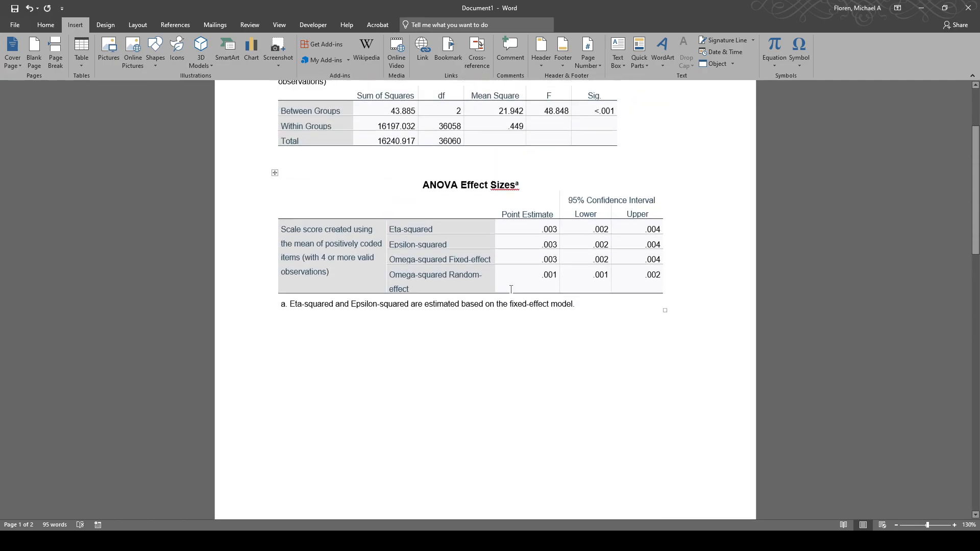
{"action": "scroll", "coordinate": [511, 289], "scroll_direction": "down", "scroll_amount": 12}
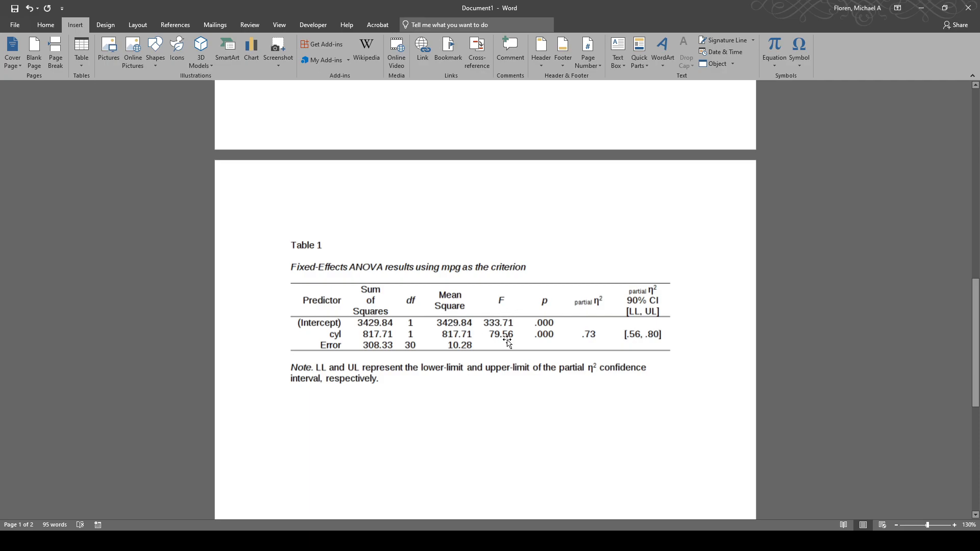
{"action": "scroll", "coordinate": [475, 349], "scroll_direction": "up", "scroll_amount": 12}
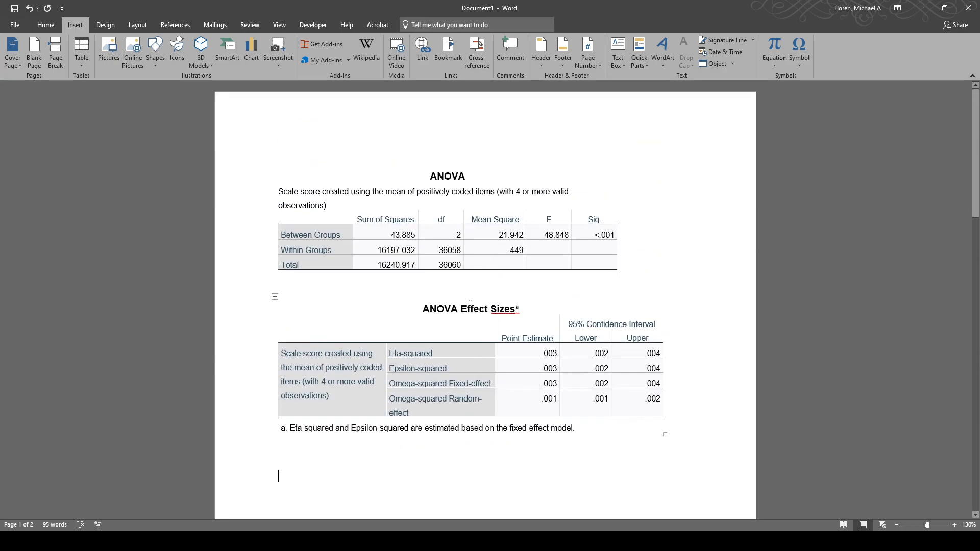
Select the whole ANOVA Effect Sizes table, highlight the ANOVA table's cells, and return to the blank line below both tables
{"action": "left_click", "coordinate": [401, 263]}
{"action": "mouse_move", "coordinate": [275, 164]}
{"action": "left_mouse_down"}
{"action": "mouse_move", "coordinate": [278, 340]}
{"action": "mouse_move", "coordinate": [276, 166]}
{"action": "left_mouse_up"}
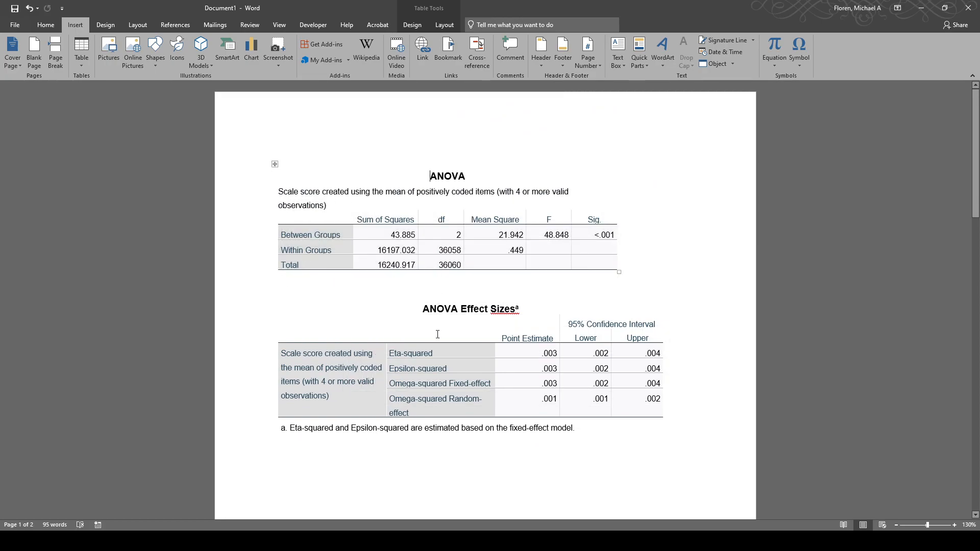
{"action": "left_click", "coordinate": [275, 299]}
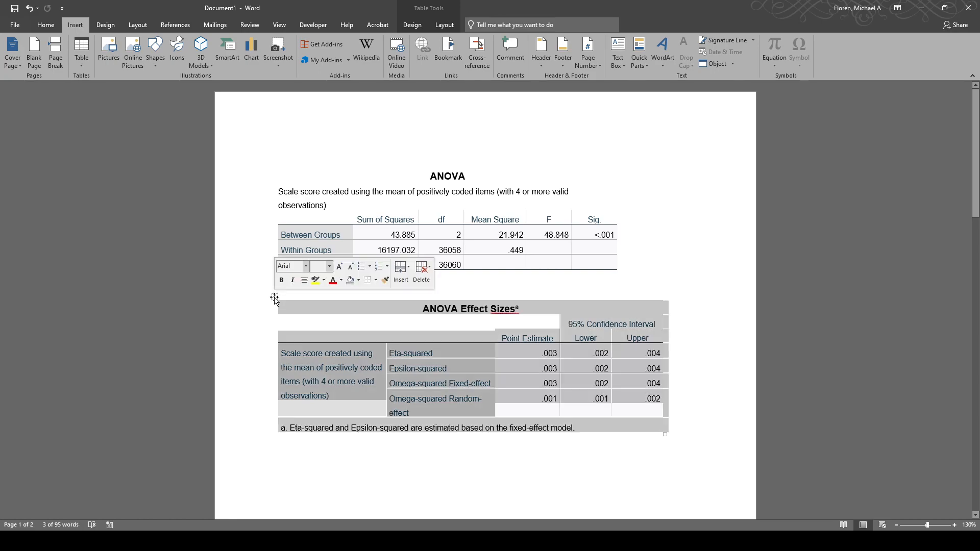
{"action": "mouse_move", "coordinate": [329, 217]}
{"action": "left_mouse_down"}
{"action": "mouse_move", "coordinate": [499, 234]}
{"action": "mouse_move", "coordinate": [594, 268]}
{"action": "mouse_move", "coordinate": [319, 213]}
{"action": "left_mouse_up"}
{"action": "left_click", "coordinate": [596, 266]}
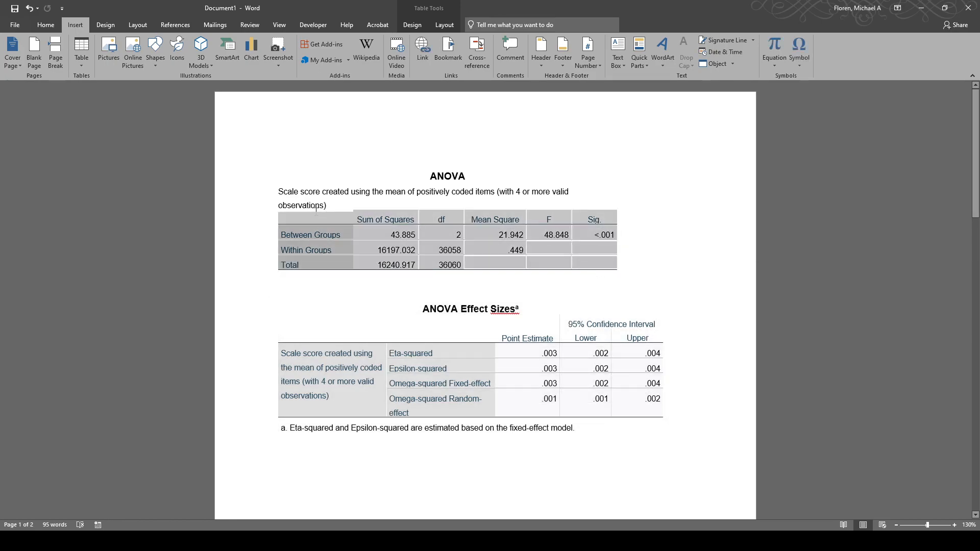
{"action": "left_click", "coordinate": [331, 455]}
Compare the ANOVA and effect sizes tables on page one with the column layout of the page-two Table 1 example
{"action": "scroll", "coordinate": [319, 429], "scroll_direction": "down", "scroll_amount": 2}
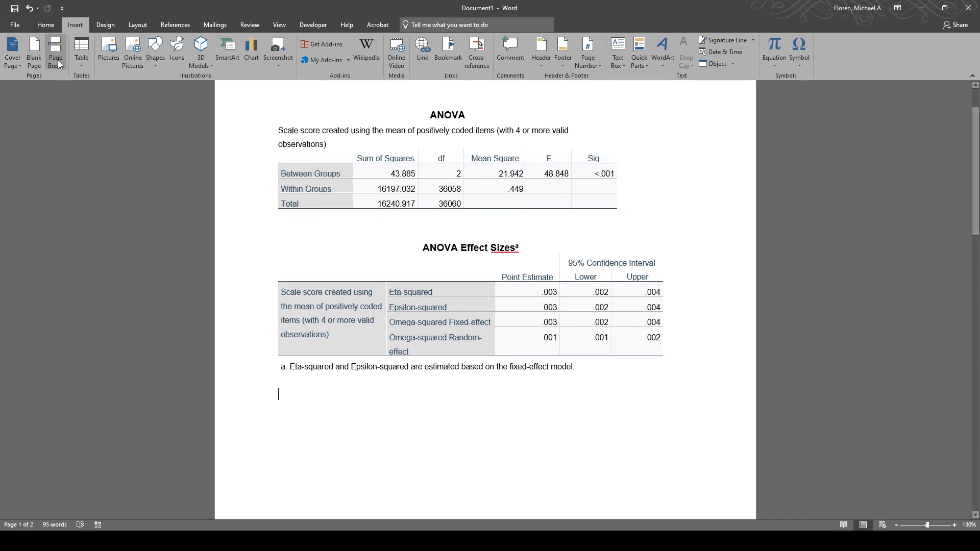
{"action": "scroll", "coordinate": [442, 327], "scroll_direction": "down", "scroll_amount": 10}
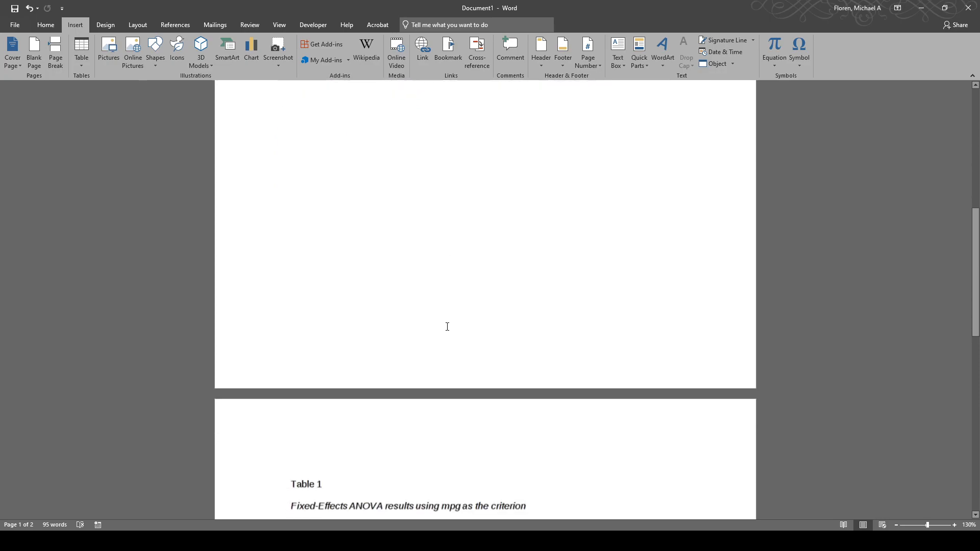
{"action": "scroll", "coordinate": [448, 327], "scroll_direction": "up", "scroll_amount": 2}
{"action": "scroll", "coordinate": [447, 326], "scroll_direction": "up", "scroll_amount": 6}
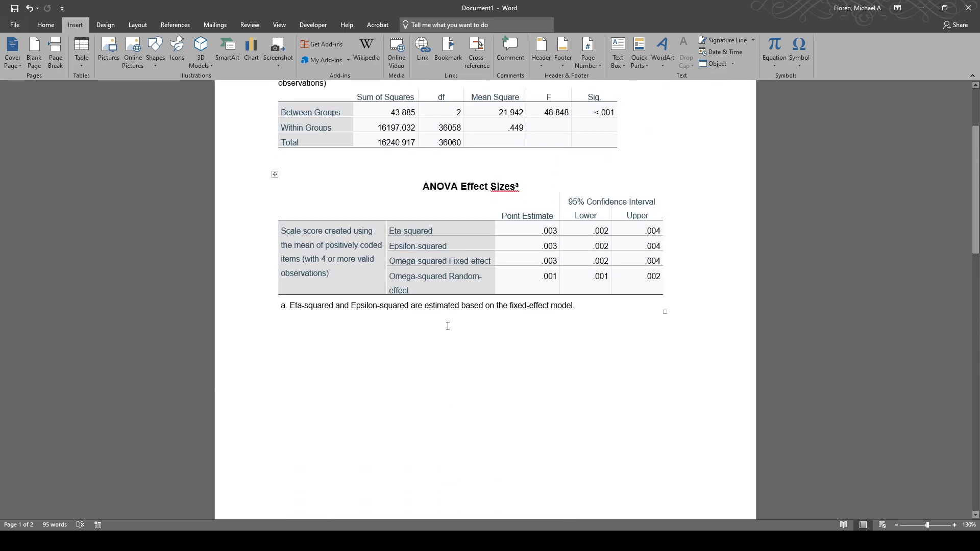
{"action": "scroll", "coordinate": [448, 326], "scroll_direction": "down", "scroll_amount": 9}
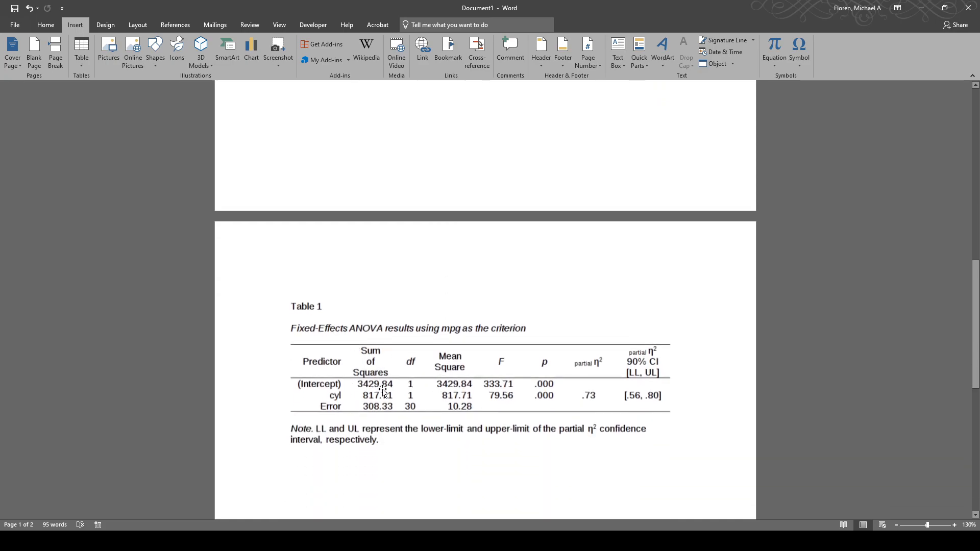
{"action": "scroll", "coordinate": [311, 265], "scroll_direction": "up", "scroll_amount": 9}
{"action": "scroll", "coordinate": [311, 264], "scroll_direction": "down", "scroll_amount": 9}
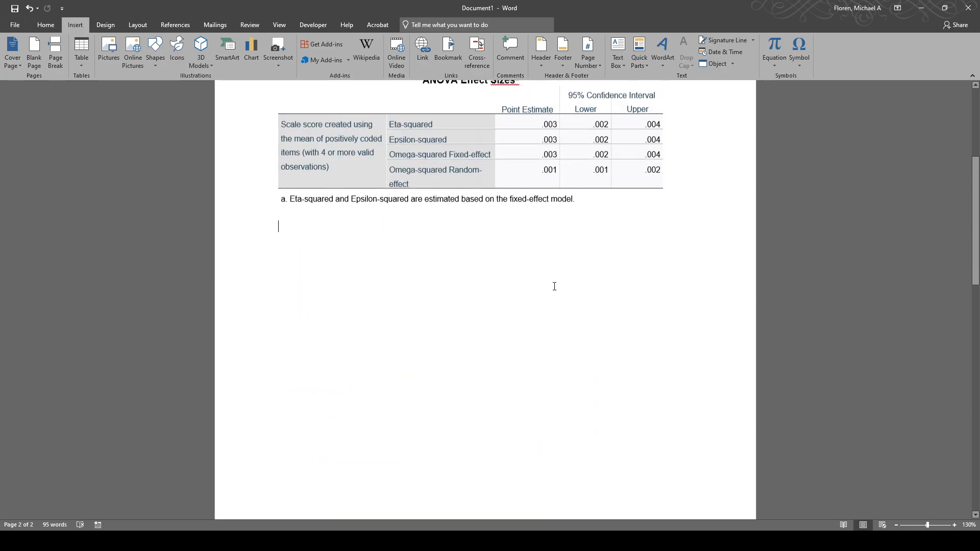
{"action": "scroll", "coordinate": [554, 286], "scroll_direction": "up", "scroll_amount": 5}
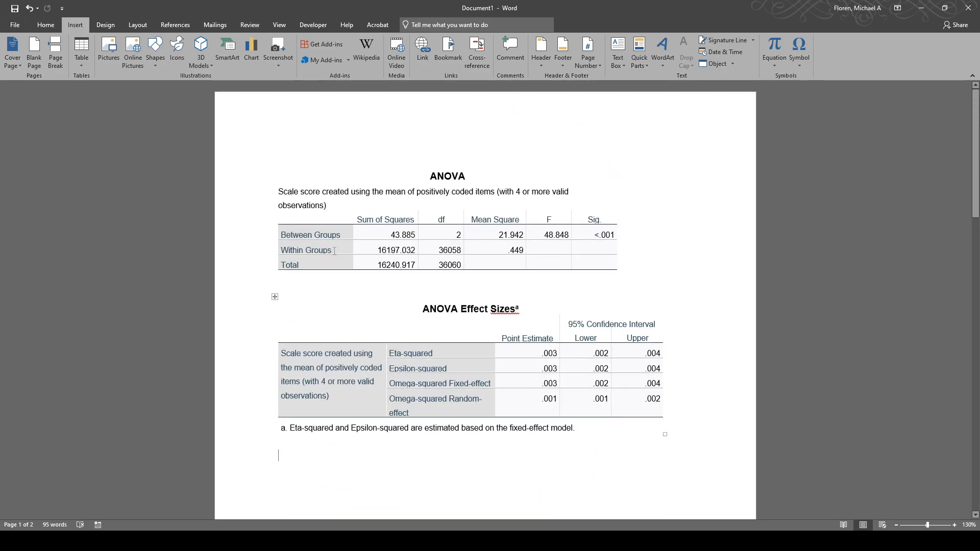
Highlight the Between Groups and Within Groups row labels and compare them with the predictor rows of the Table 1 example
{"action": "left_click_drag", "start_coordinate": [335, 250], "coordinate": [333, 236]}
{"action": "scroll", "coordinate": [380, 325], "scroll_direction": "down", "scroll_amount": 15}
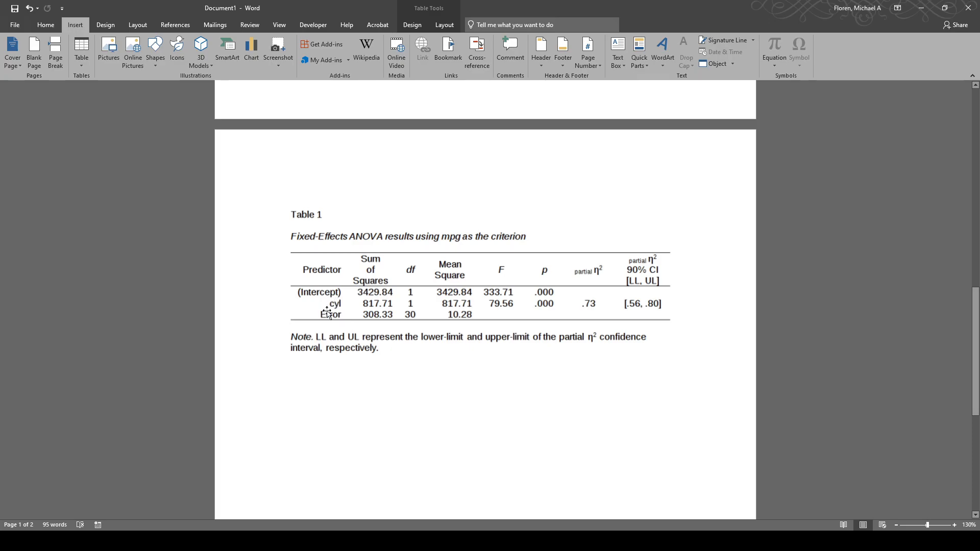
{"action": "scroll", "coordinate": [376, 321], "scroll_direction": "up", "scroll_amount": 15}
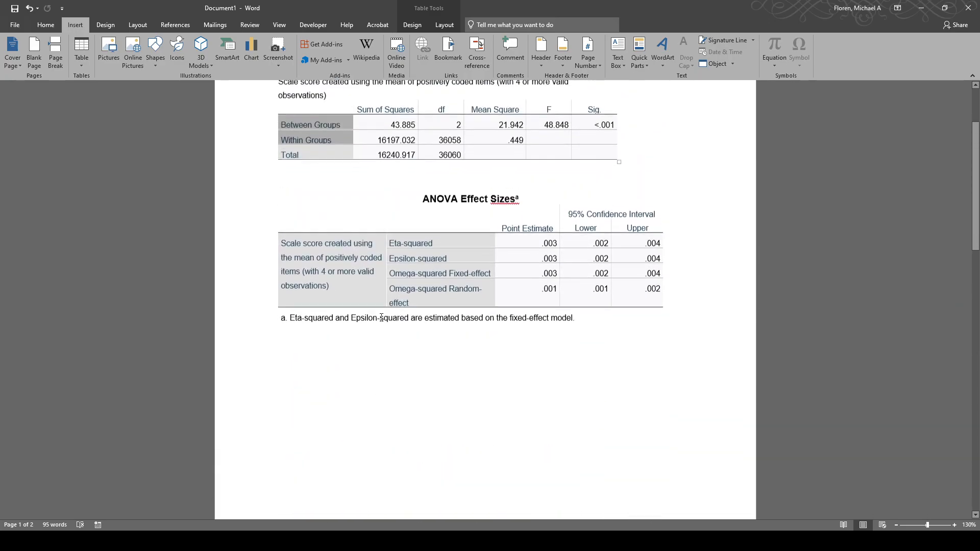
{"action": "scroll", "coordinate": [382, 317], "scroll_direction": "down", "scroll_amount": 8}
{"action": "scroll", "coordinate": [383, 316], "scroll_direction": "up", "scroll_amount": 7}
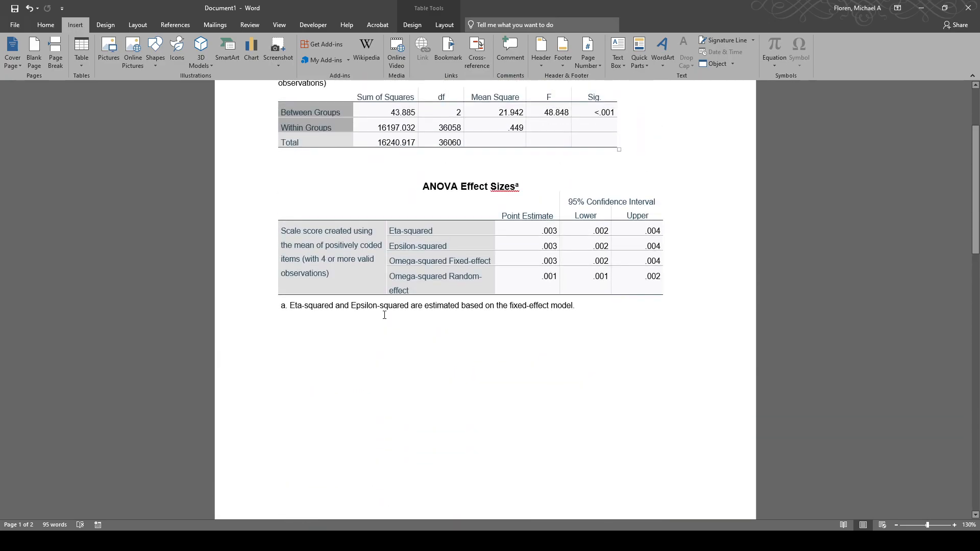
{"action": "scroll", "coordinate": [388, 285], "scroll_direction": "up", "scroll_amount": 1}
{"action": "scroll", "coordinate": [485, 269], "scroll_direction": "down", "scroll_amount": 9}
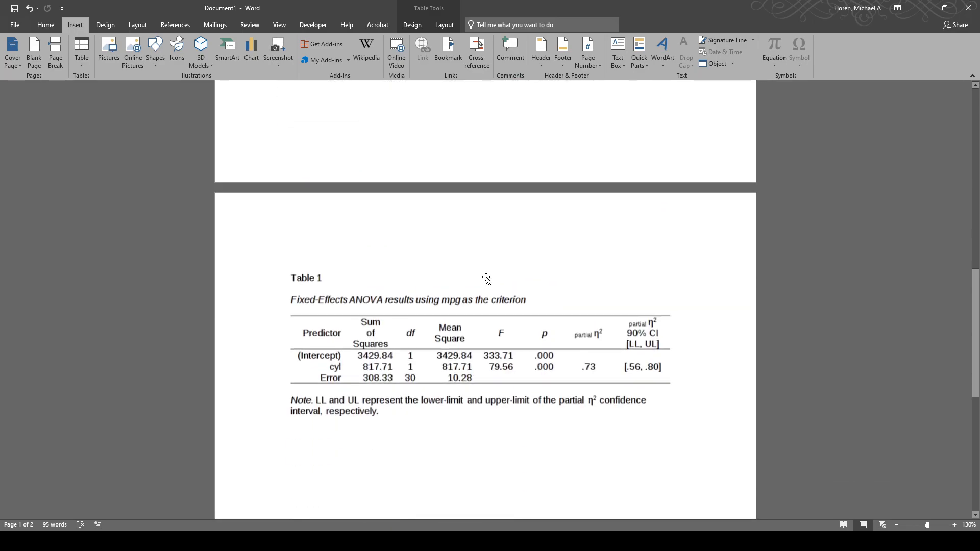
{"action": "scroll", "coordinate": [510, 281], "scroll_direction": "up", "scroll_amount": 9}
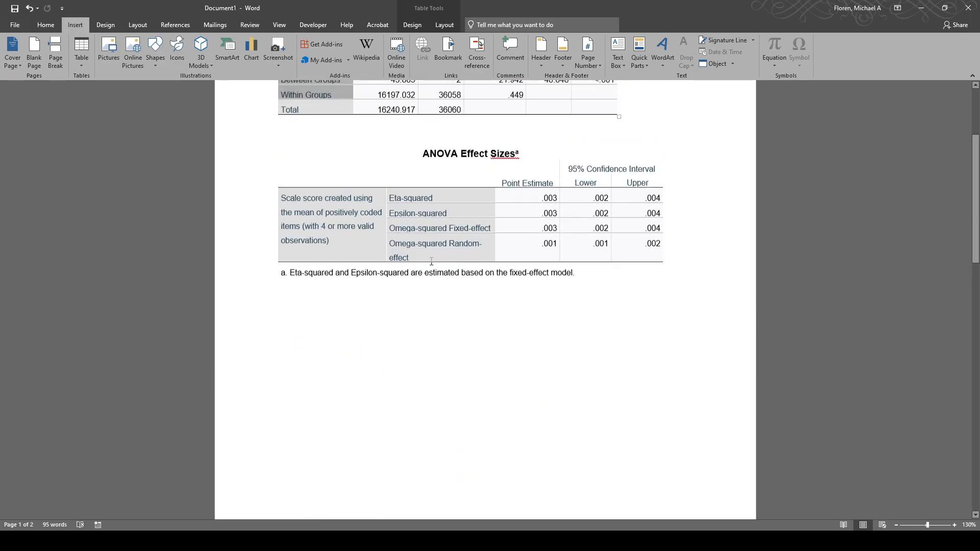
Insert a blank table with eight columns and three rows below the ANOVA Effect Sizes table, based on the Table 1 example
{"action": "left_click", "coordinate": [314, 330]}
{"action": "scroll", "coordinate": [362, 230], "scroll_direction": "down", "scroll_amount": 8}
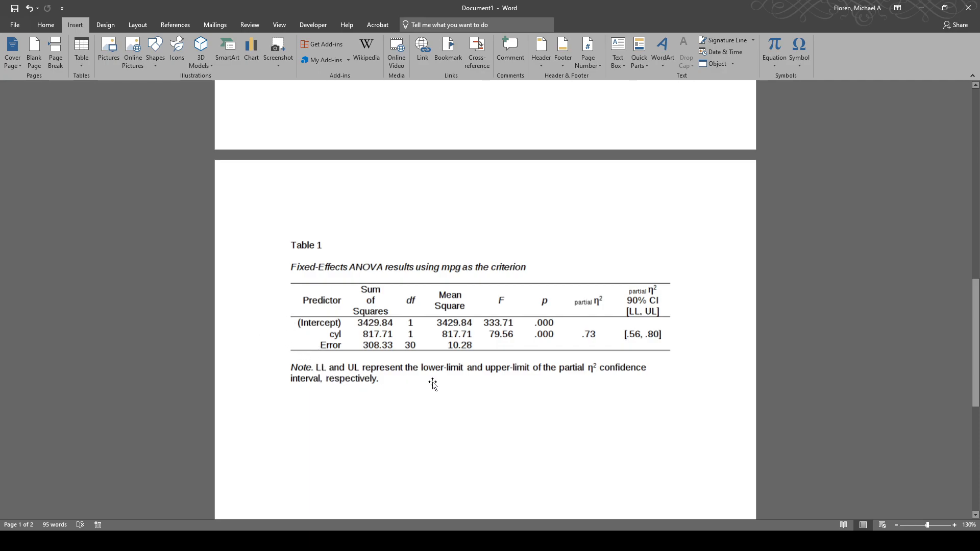
{"action": "scroll", "coordinate": [390, 306], "scroll_direction": "up", "scroll_amount": 8}
{"action": "scroll", "coordinate": [391, 305], "scroll_direction": "down", "scroll_amount": 8}
{"action": "scroll", "coordinate": [349, 267], "scroll_direction": "up", "scroll_amount": 8}
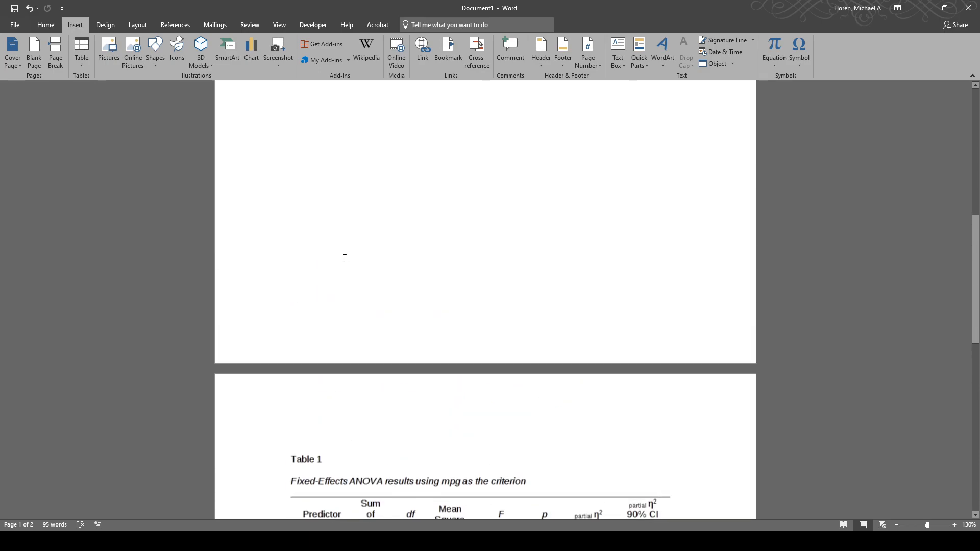
{"action": "left_click", "coordinate": [84, 62]}
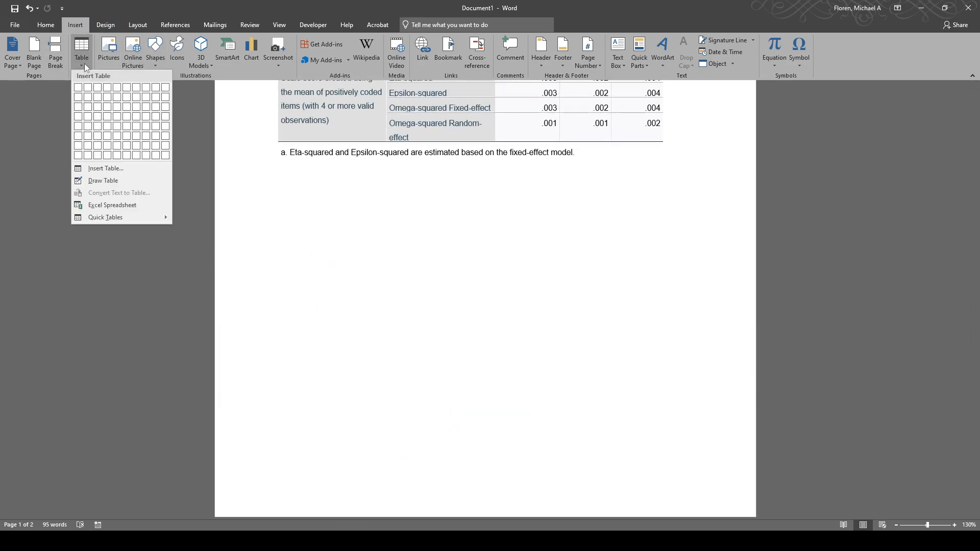
{"action": "left_click", "coordinate": [147, 111]}
{"action": "left_click", "coordinate": [75, 26]}
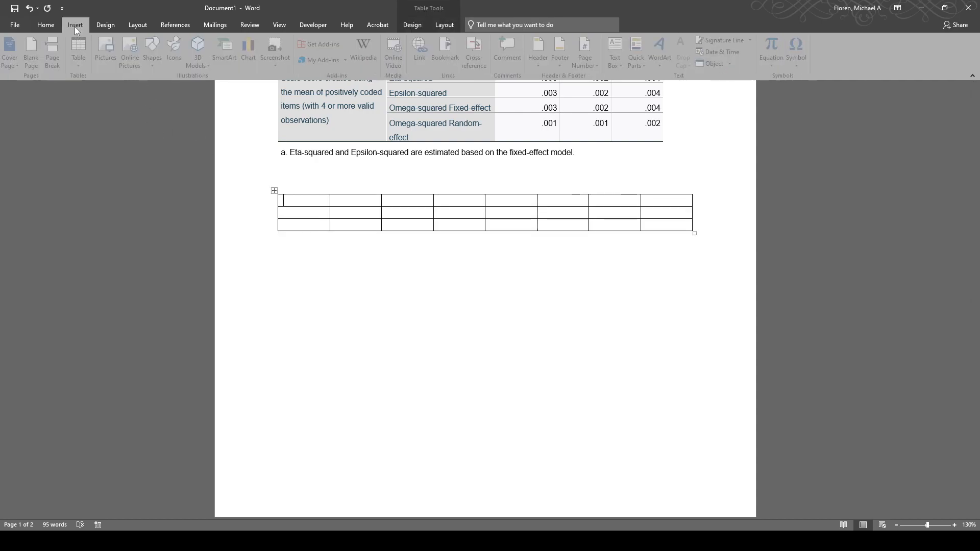
{"action": "left_click", "coordinate": [82, 66]}
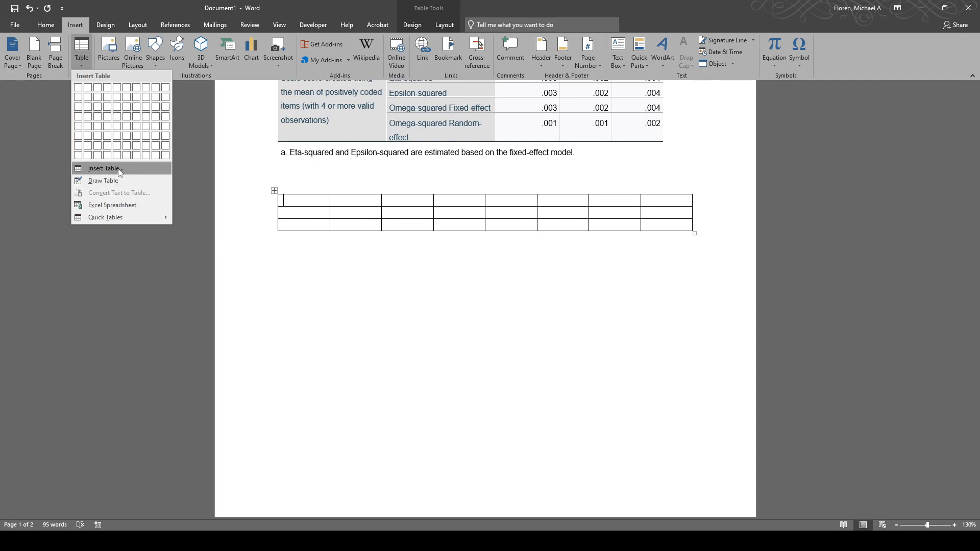
{"action": "left_click", "coordinate": [394, 273]}
Check the partial η² and confidence interval columns of the Table 1 example against the new blank table
{"action": "scroll", "coordinate": [426, 275], "scroll_direction": "up", "scroll_amount": 4}
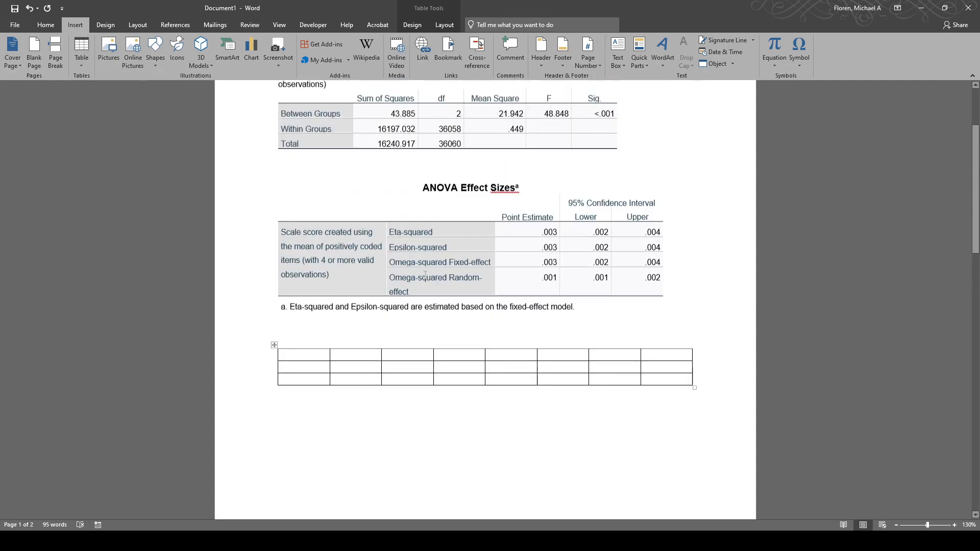
{"action": "scroll", "coordinate": [425, 275], "scroll_direction": "down", "scroll_amount": 10}
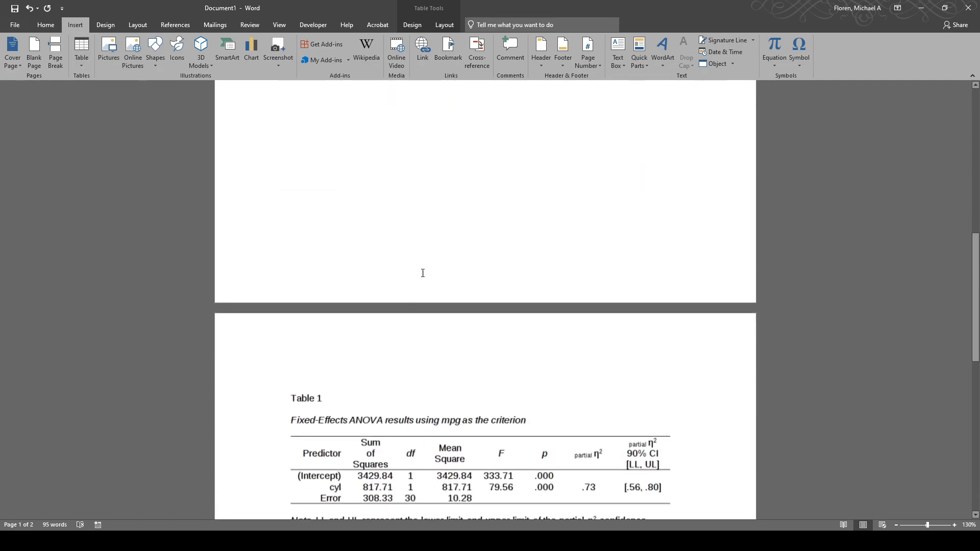
{"action": "scroll", "coordinate": [422, 274], "scroll_direction": "down", "scroll_amount": 1}
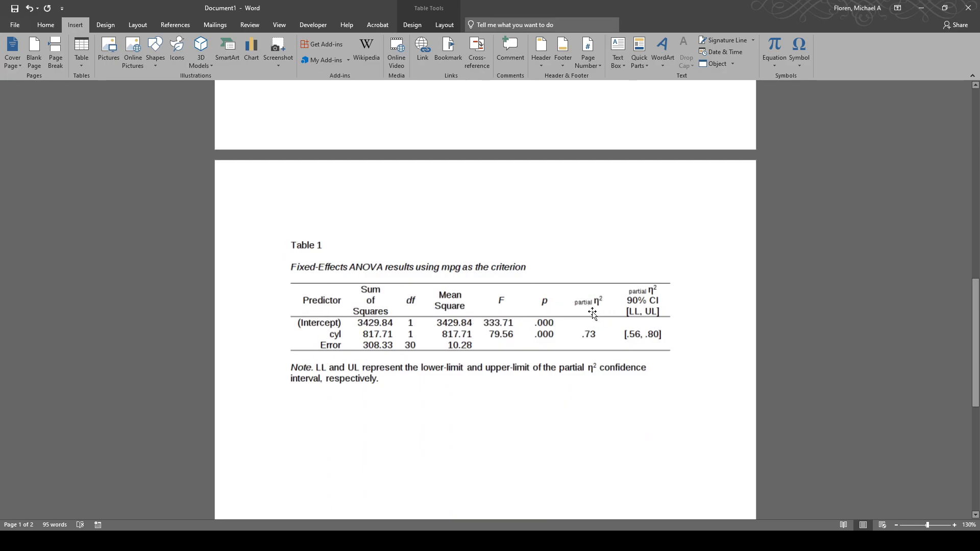
{"action": "scroll", "coordinate": [587, 311], "scroll_direction": "up", "scroll_amount": 14}
{"action": "scroll", "coordinate": [581, 309], "scroll_direction": "up", "scroll_amount": 2}
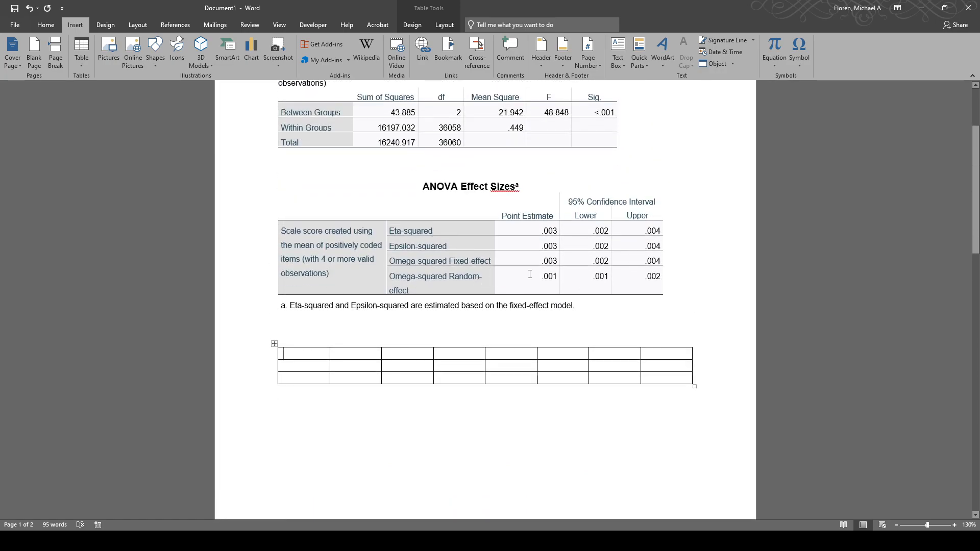
{"action": "scroll", "coordinate": [549, 268], "scroll_direction": "down", "scroll_amount": 6}
Enter η² as an equation in the new table's seventh header cell and start another equation in the eighth header cell
{"action": "scroll", "coordinate": [549, 268], "scroll_direction": "up", "scroll_amount": 5}
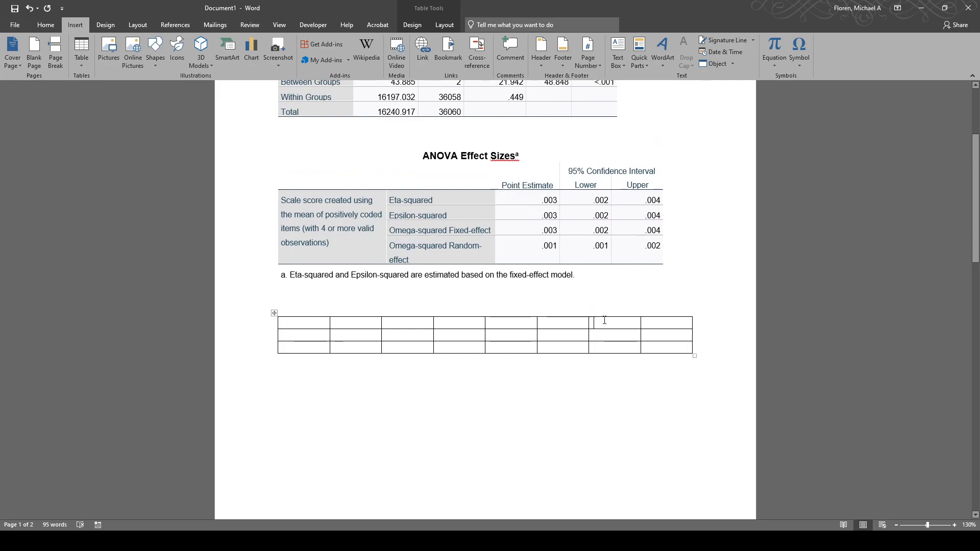
{"action": "scroll", "coordinate": [637, 326], "scroll_direction": "down", "scroll_amount": 10}
{"action": "scroll", "coordinate": [636, 327], "scroll_direction": "down", "scroll_amount": 3}
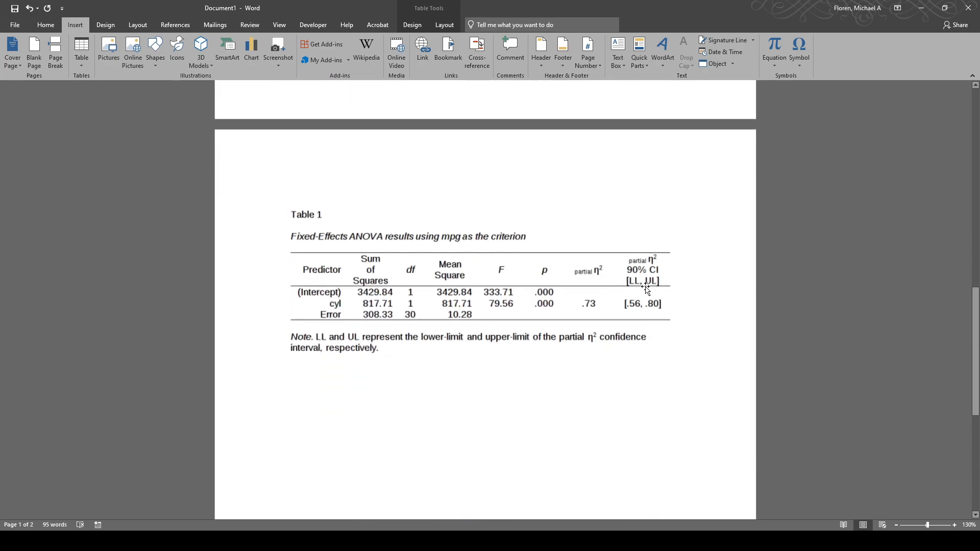
{"action": "scroll", "coordinate": [646, 289], "scroll_direction": "up", "scroll_amount": 10}
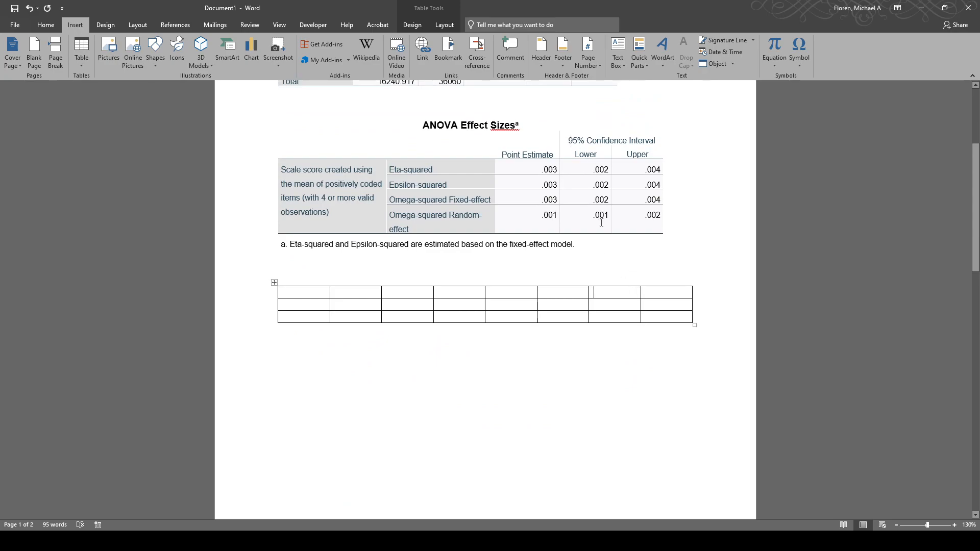
{"action": "key", "text": "alt+equal"}
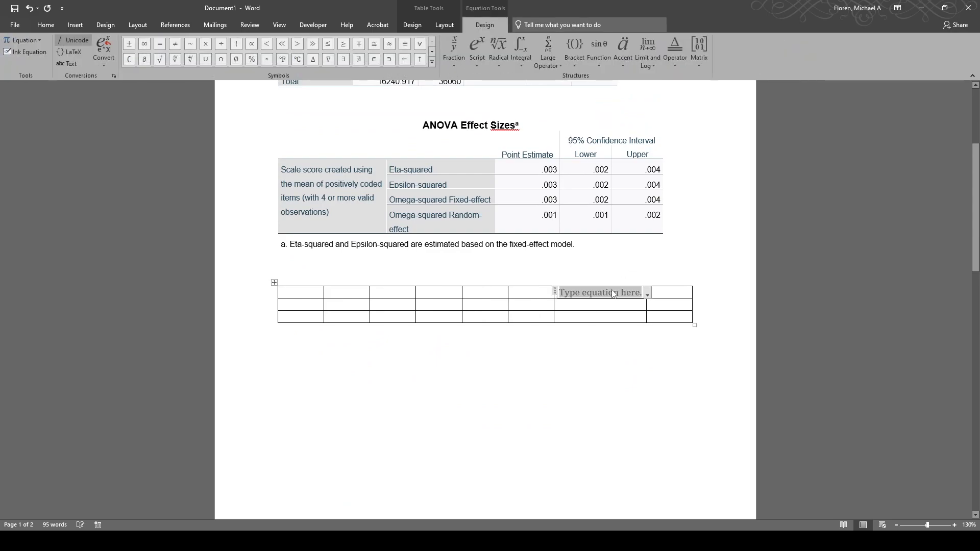
{"action": "type", "text": "\\eta ^2"}
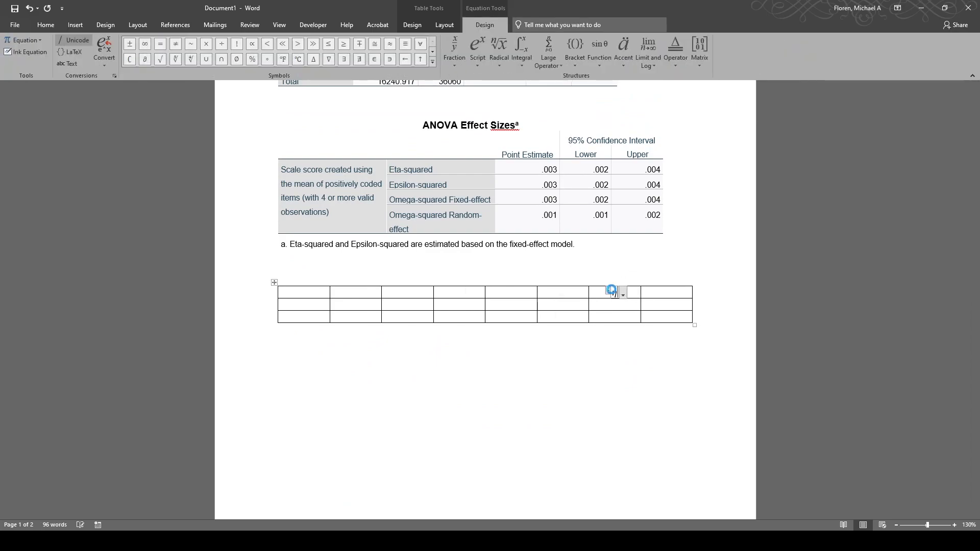
{"action": "left_click", "coordinate": [654, 304]}
{"action": "key", "text": "Tab"}
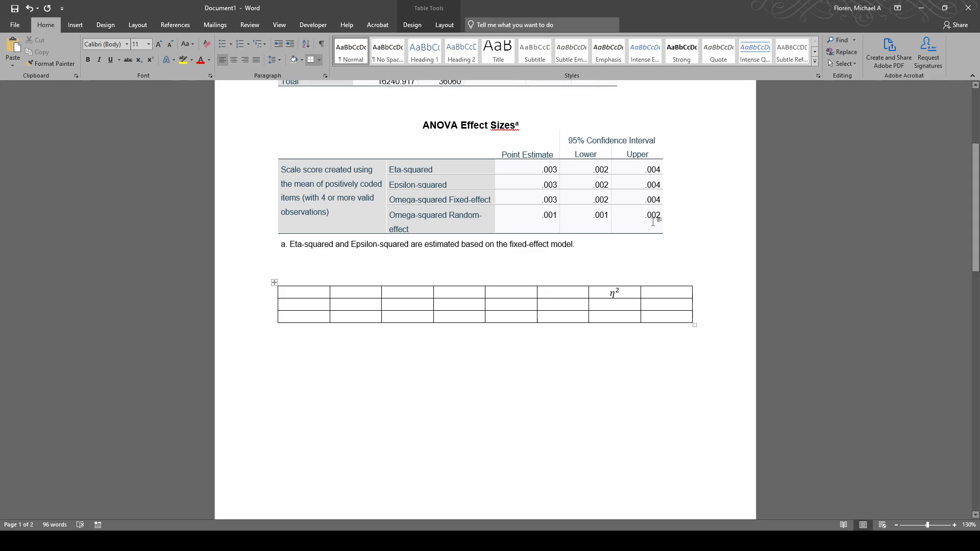
{"action": "key", "text": "alt+equal"}
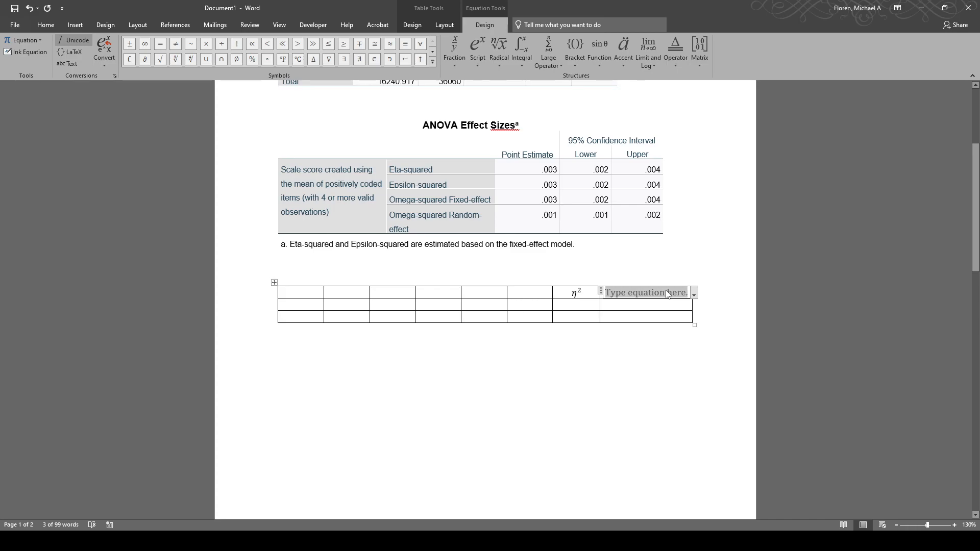
{"action": "type", "text": "90% CI for"}
{"action": "scroll", "coordinate": [646, 342], "scroll_direction": "down", "scroll_amount": 10}
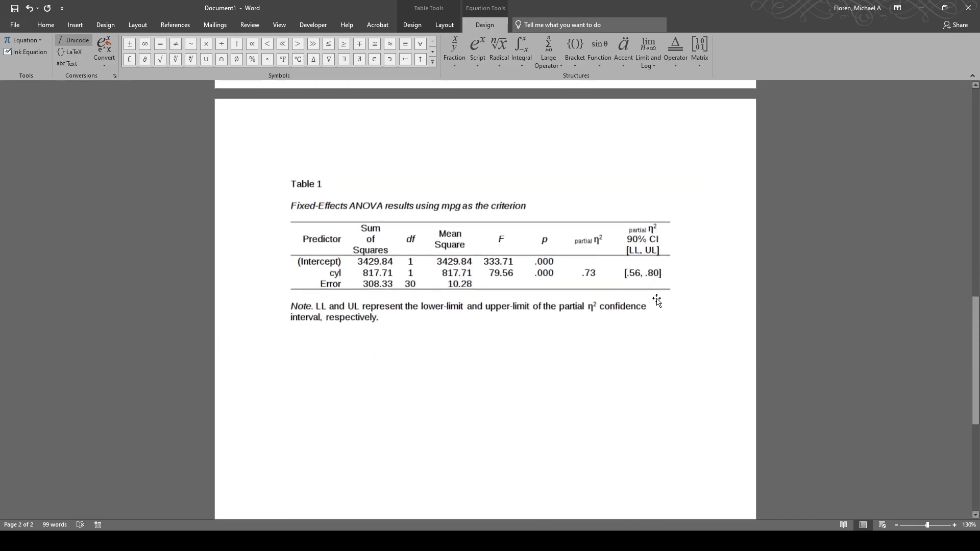
{"action": "scroll", "coordinate": [657, 289], "scroll_direction": "up", "scroll_amount": 10}
{"action": "key", "text": "BackSpace"}
{"action": "key", "text": "BackSpace"}
{"action": "key", "text": "BackSpace"}
{"action": "key", "text": "BackSpace"}
{"action": "key", "text": "BackSpace"}
{"action": "key", "text": "BackSpace"}
{"action": "key", "text": "BackSpace"}
{"action": "key", "text": "BackSpace"}
{"action": "key", "text": "BackSpace"}
{"action": "key", "text": "BackSpace"}
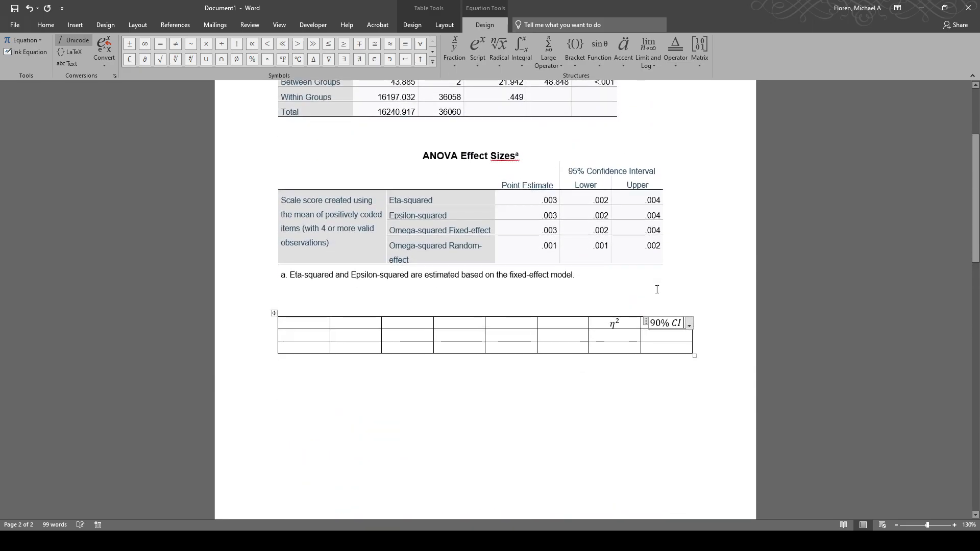
Enter η² 90% CI in the eighth header cell, with η² as an equation followed by plain text
{"action": "type", "text": "\\eta ^2"}
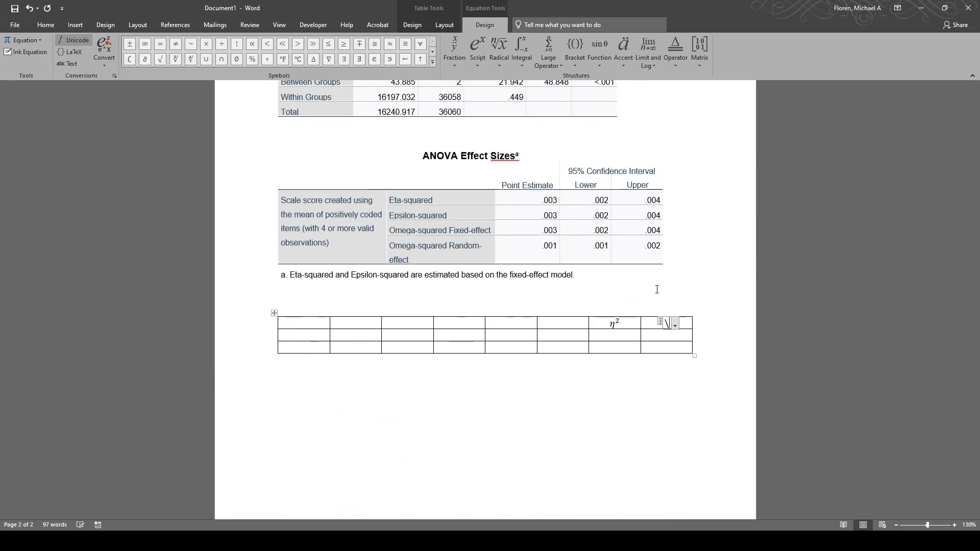
{"action": "key", "text": "space"}
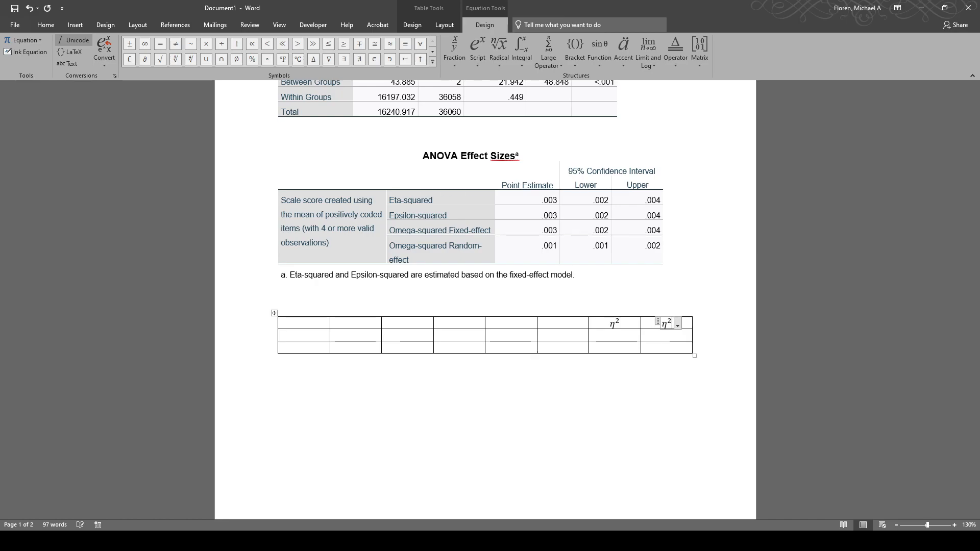
{"action": "key", "text": "Right"}
{"action": "type", "text": "90"}
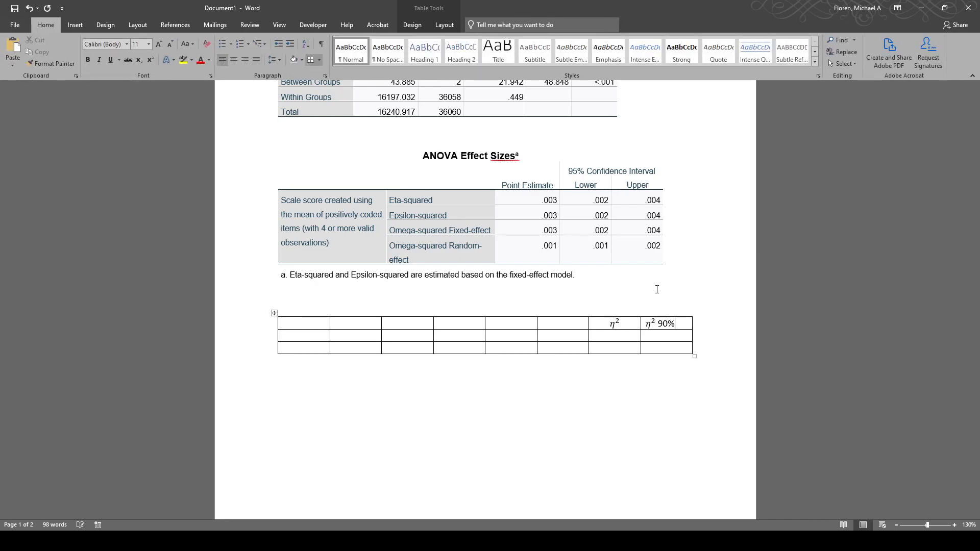
{"action": "scroll", "coordinate": [663, 393], "scroll_direction": "down", "scroll_amount": 3}
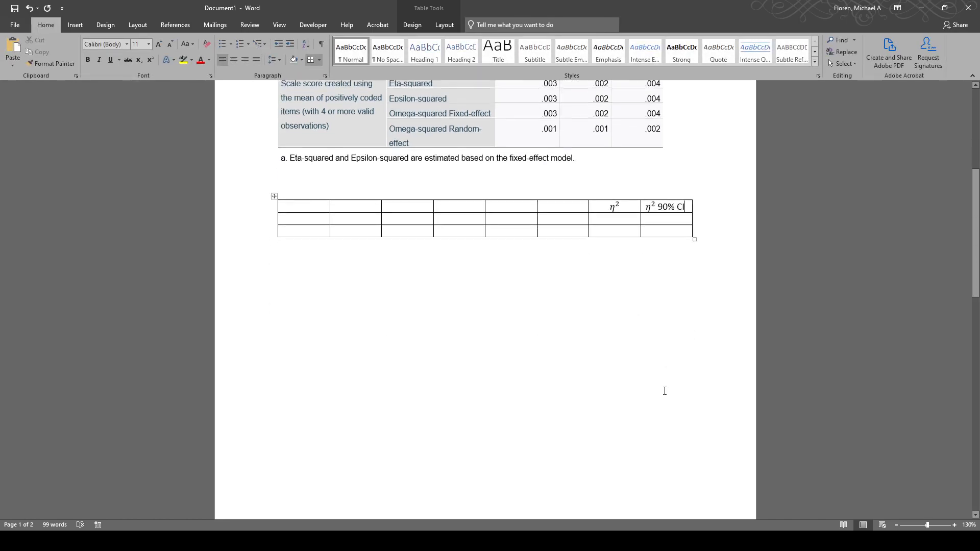
Compare the column headings of the Table 1 example with the heading row of the SPSS ANOVA table
{"action": "left_click", "coordinate": [618, 211]}
{"action": "scroll", "coordinate": [648, 282], "scroll_direction": "down", "scroll_amount": 1}
{"action": "scroll", "coordinate": [651, 275], "scroll_direction": "up", "scroll_amount": 4}
{"action": "scroll", "coordinate": [537, 319], "scroll_direction": "down", "scroll_amount": 12}
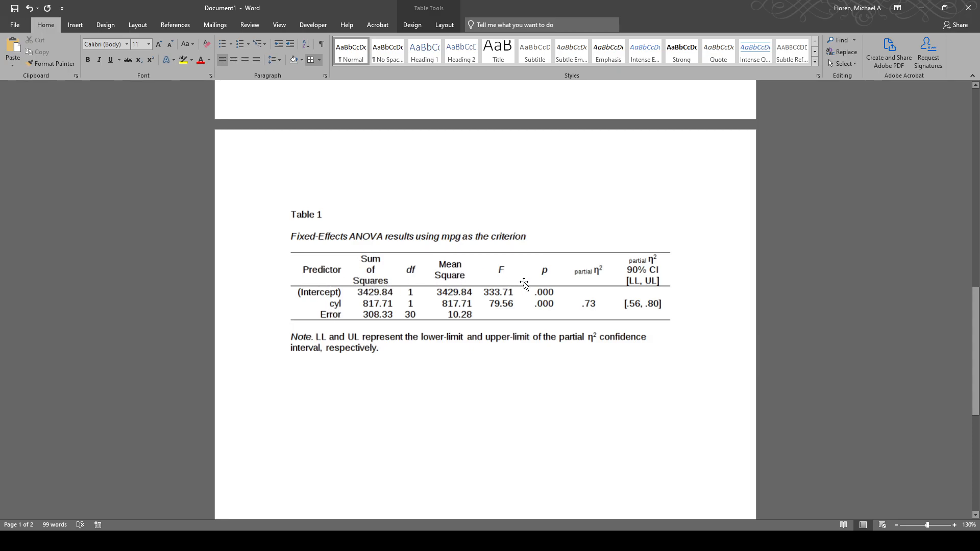
{"action": "scroll", "coordinate": [609, 312], "scroll_direction": "up", "scroll_amount": 12}
{"action": "scroll", "coordinate": [416, 183], "scroll_direction": "down", "scroll_amount": 2}
{"action": "scroll", "coordinate": [416, 183], "scroll_direction": "up", "scroll_amount": 1}
{"action": "left_click_drag", "start_coordinate": [332, 129], "coordinate": [611, 133]}
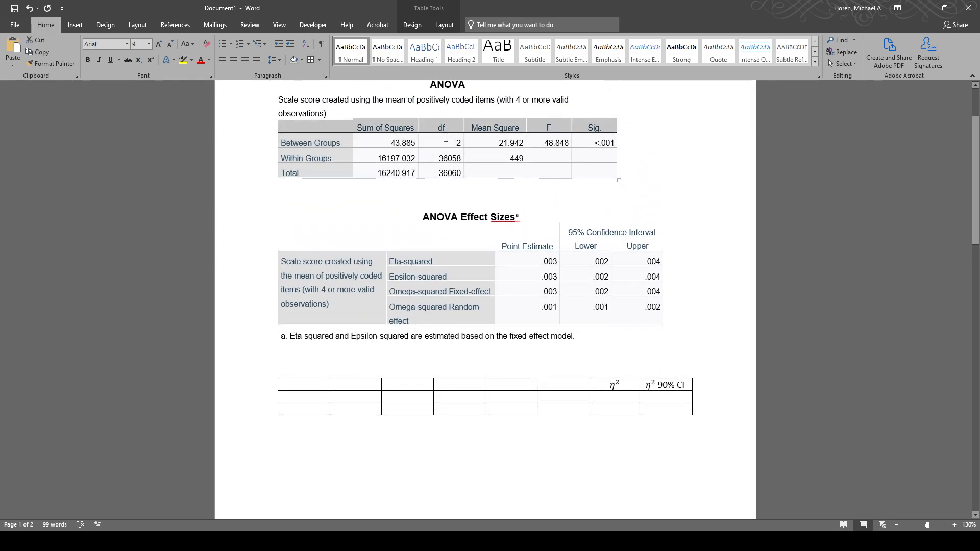
{"action": "left_click", "coordinate": [414, 131]}
{"action": "left_click_drag", "start_coordinate": [288, 128], "coordinate": [610, 128]}
{"action": "scroll", "coordinate": [475, 356], "scroll_direction": "down", "scroll_amount": 10}
{"action": "scroll", "coordinate": [455, 339], "scroll_direction": "up", "scroll_amount": 6}
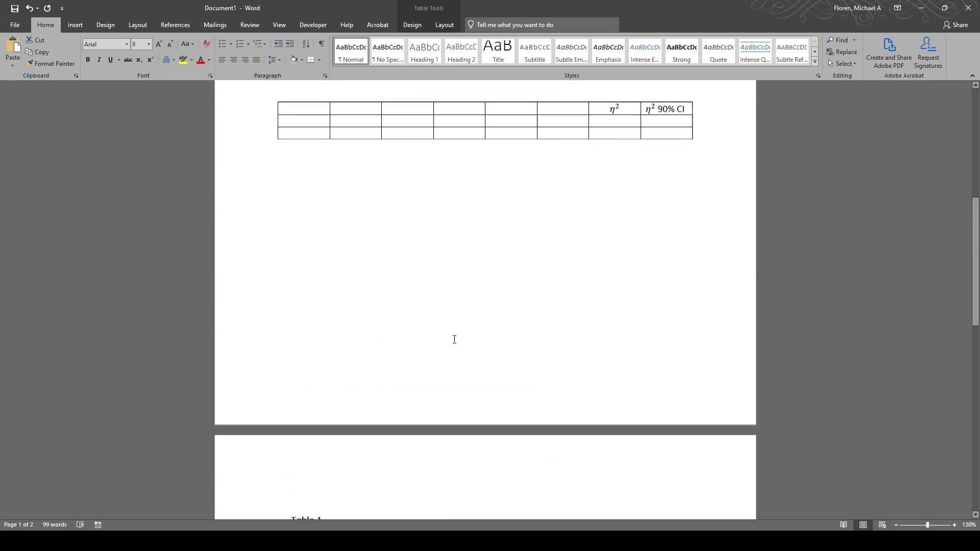
Fill the first six header cells with Predictor, Sum of Squares, Df, Mean Squares, F and p
{"action": "left_click", "coordinate": [313, 201]}
{"action": "type", "text": "Prec"}
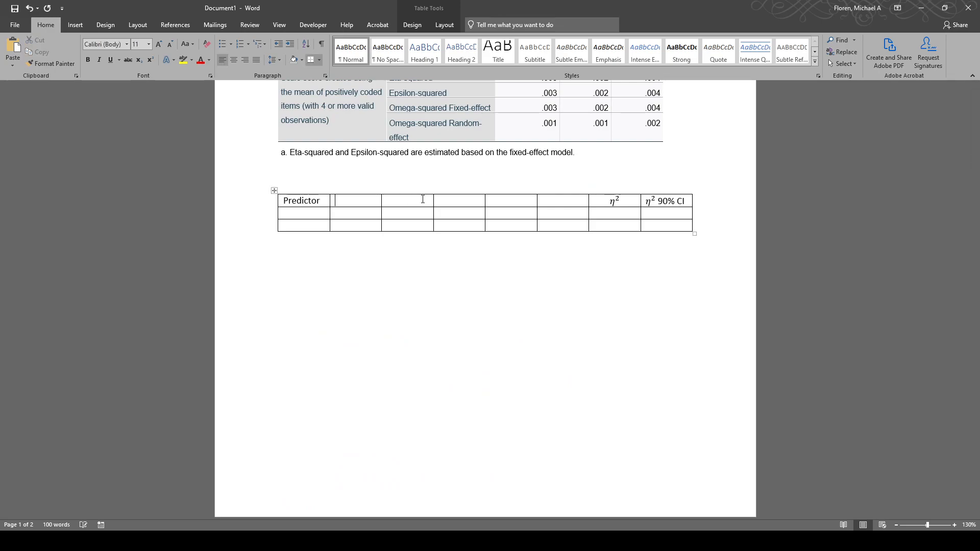
{"action": "type", "text": "Sum of Squares"}
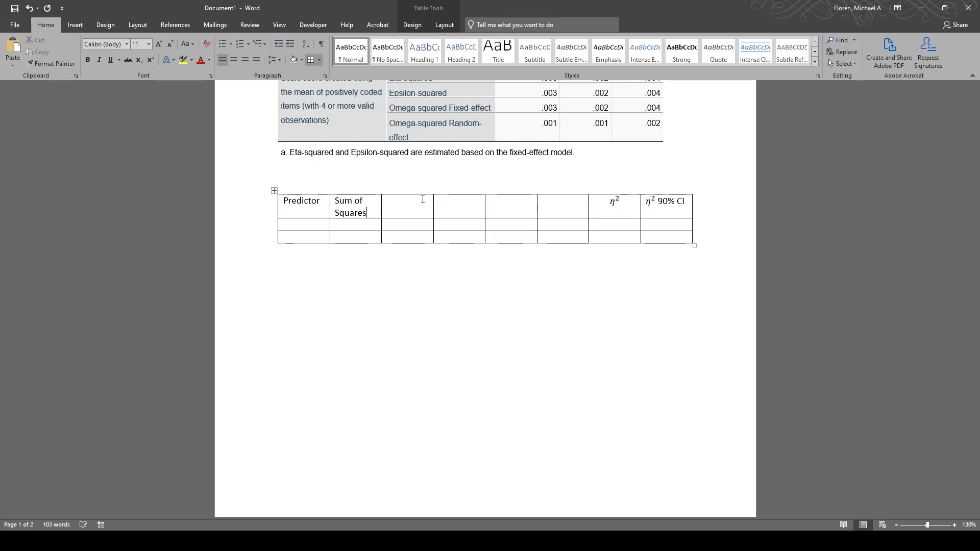
{"action": "scroll", "coordinate": [421, 222], "scroll_direction": "down", "scroll_amount": 5}
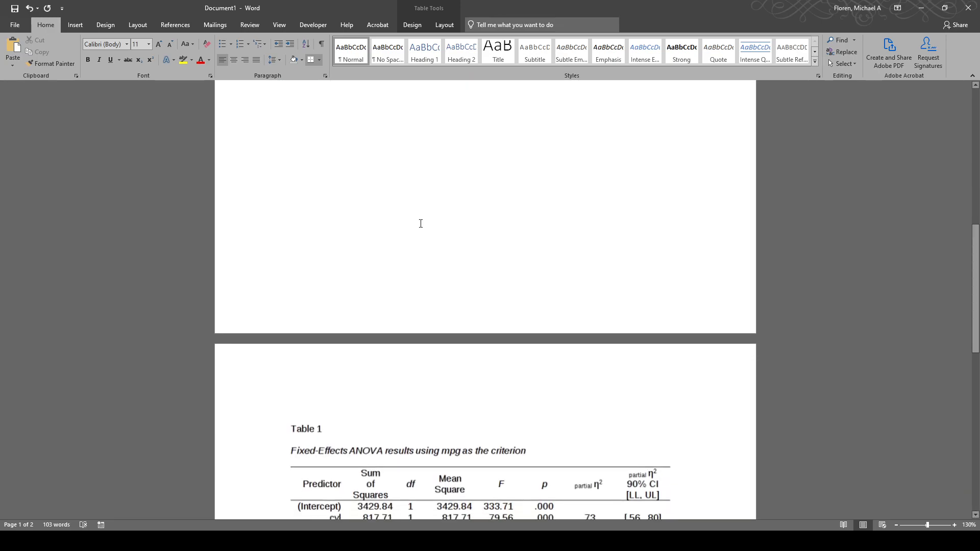
{"action": "scroll", "coordinate": [421, 223], "scroll_direction": "up", "scroll_amount": 5}
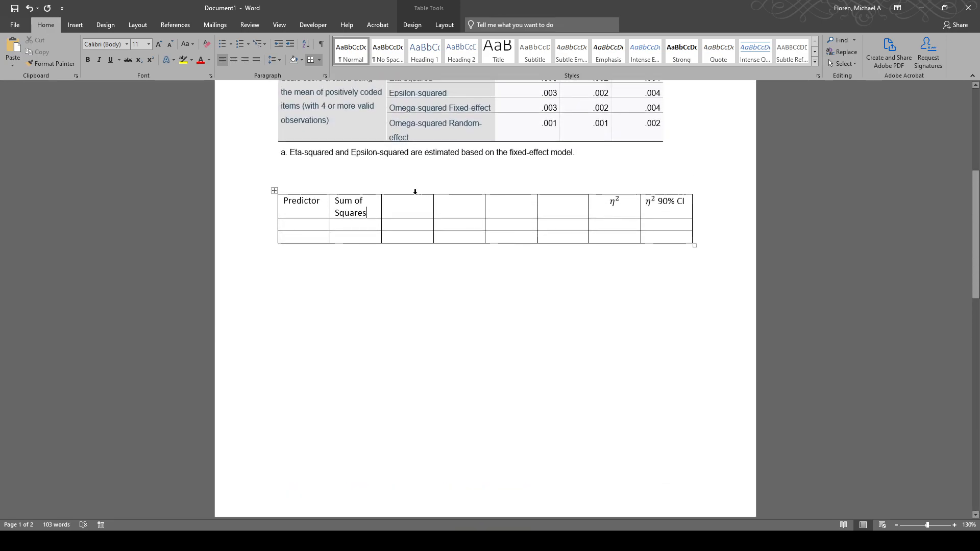
{"action": "left_click", "coordinate": [414, 206]}
{"action": "type", "text": "df"}
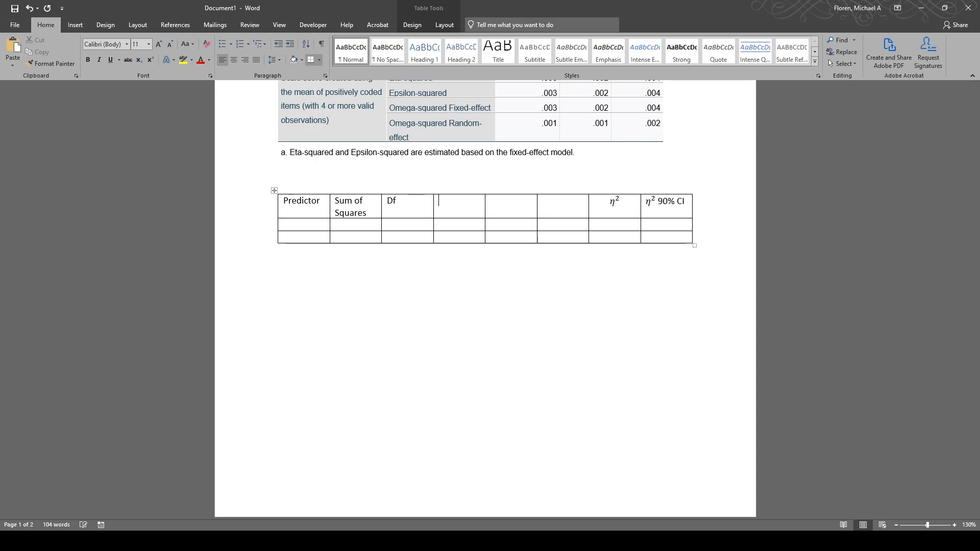
{"action": "type", "text": "Mean Squares"}
{"action": "key", "text": "Tab"}
Change the Df header to lowercase df and italicize the df and p headers to match the Table 1 example
{"action": "scroll", "coordinate": [416, 205], "scroll_direction": "down", "scroll_amount": 6}
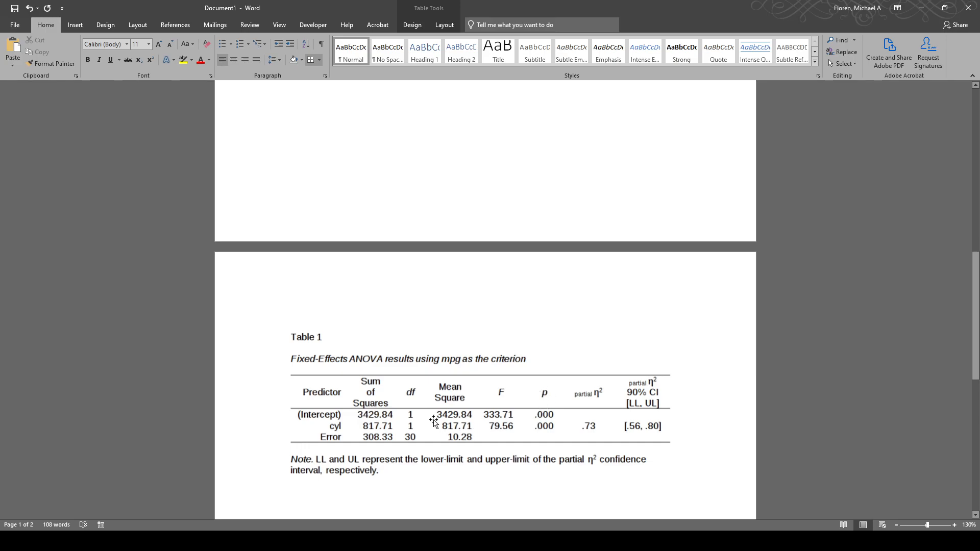
{"action": "scroll", "coordinate": [452, 284], "scroll_direction": "up", "scroll_amount": 6}
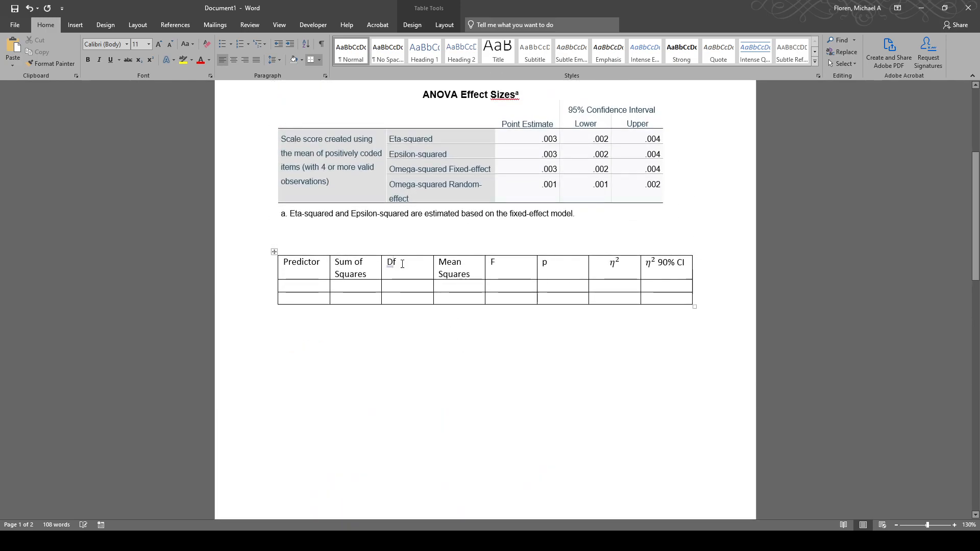
{"action": "type", "text": "d"}
{"action": "key", "text": "shift+Home"}
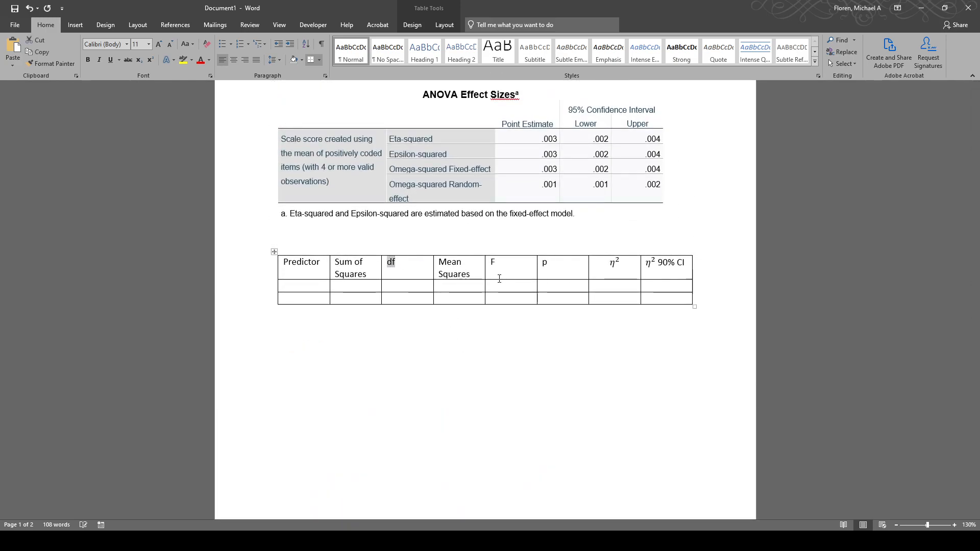
{"action": "key", "text": "ctrl+i"}
{"action": "left_click", "coordinate": [551, 267]}
{"action": "key", "text": "shift+Home"}
{"action": "key", "text": "ctrl+i"}
Align the header cells from Predictor through p to the top centre of their cells
{"action": "scroll", "coordinate": [492, 347], "scroll_direction": "down", "scroll_amount": 1}
{"action": "scroll", "coordinate": [491, 347], "scroll_direction": "down", "scroll_amount": 5}
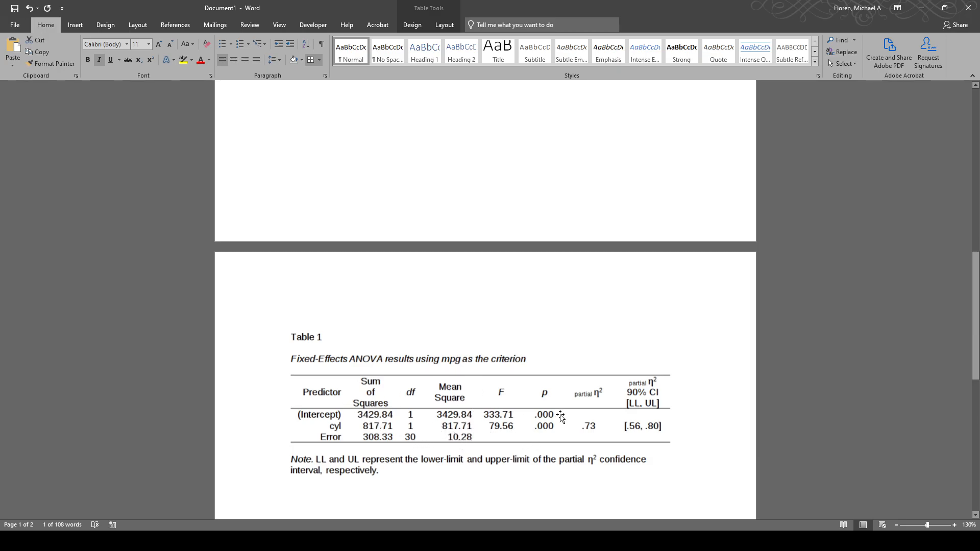
{"action": "scroll", "coordinate": [560, 418], "scroll_direction": "up", "scroll_amount": 8}
{"action": "left_click_drag", "start_coordinate": [563, 296], "coordinate": [301, 298]}
{"action": "scroll", "coordinate": [387, 163], "scroll_direction": "down", "scroll_amount": 1}
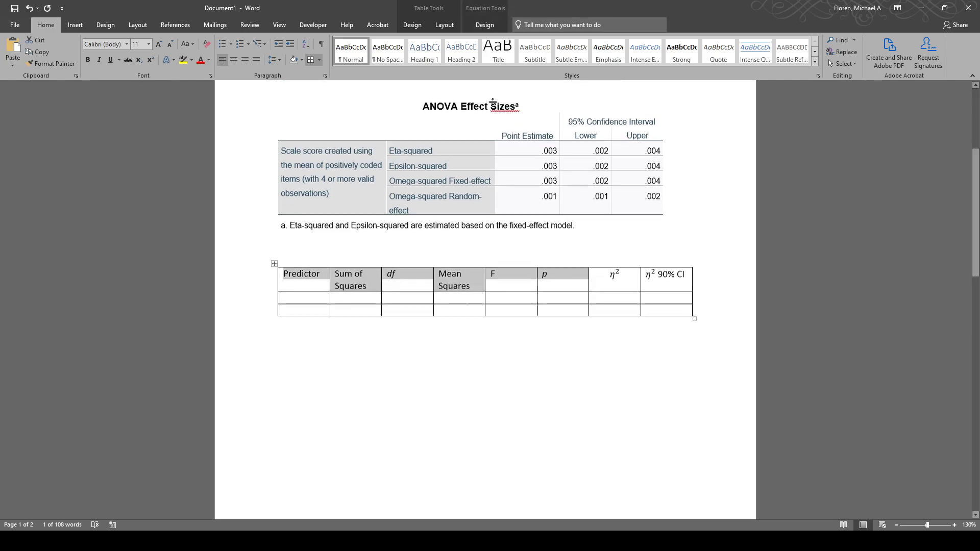
{"action": "left_click", "coordinate": [473, 25]}
{"action": "left_click", "coordinate": [439, 25]}
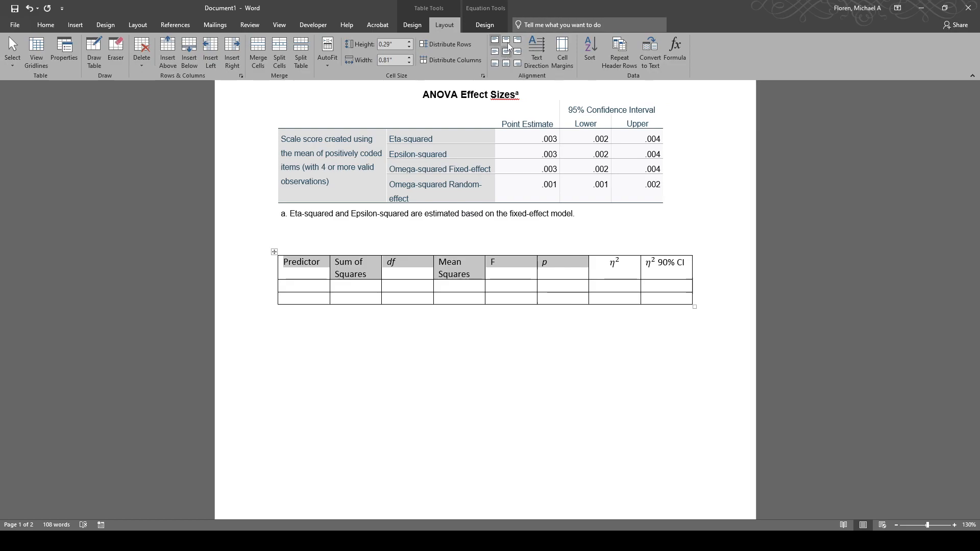
{"action": "left_click", "coordinate": [509, 49]}
{"action": "left_click", "coordinate": [503, 337]}
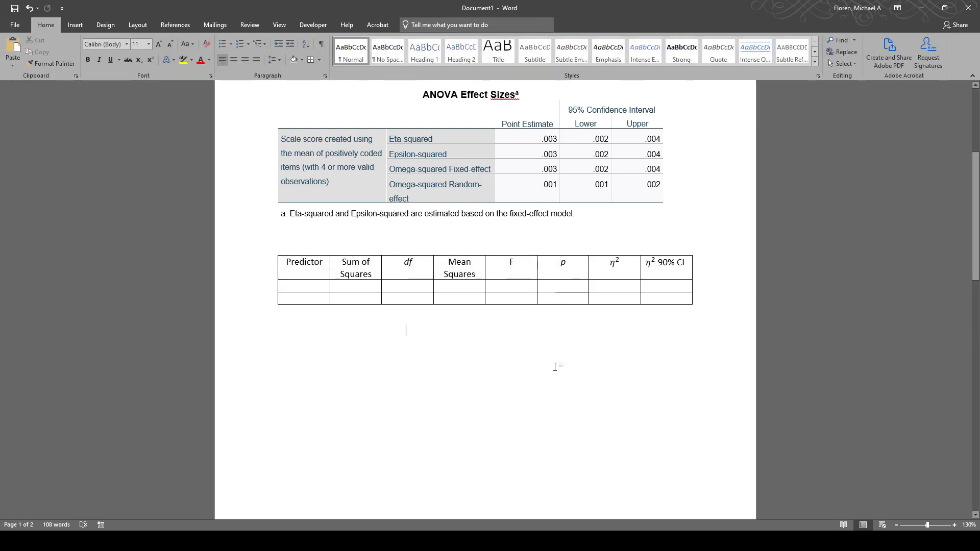
Centre the text of the new table's whole header row both horizontally and vertically, following the Table 1 example
{"action": "scroll", "coordinate": [554, 357], "scroll_direction": "down", "scroll_amount": 12}
{"action": "scroll", "coordinate": [553, 351], "scroll_direction": "up", "scroll_amount": 1}
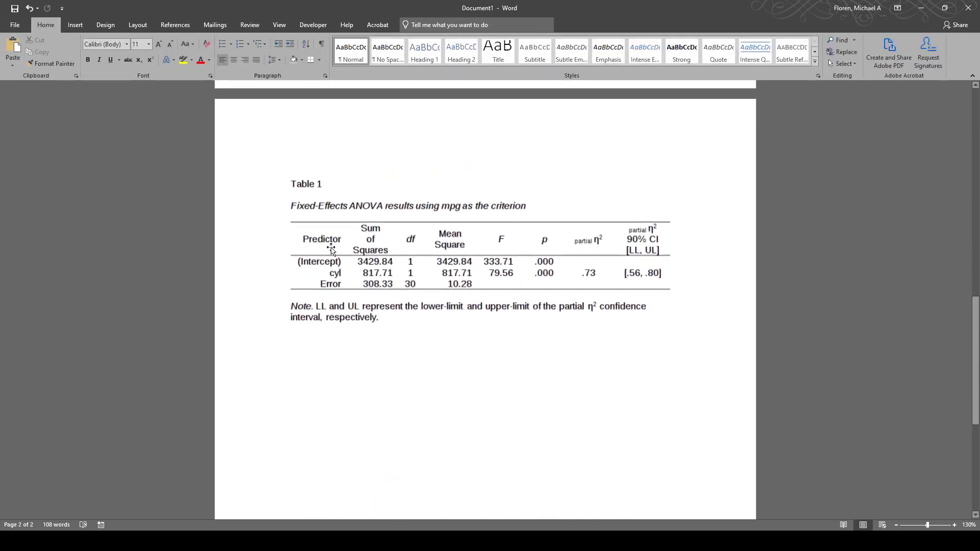
{"action": "scroll", "coordinate": [492, 262], "scroll_direction": "up", "scroll_amount": 10}
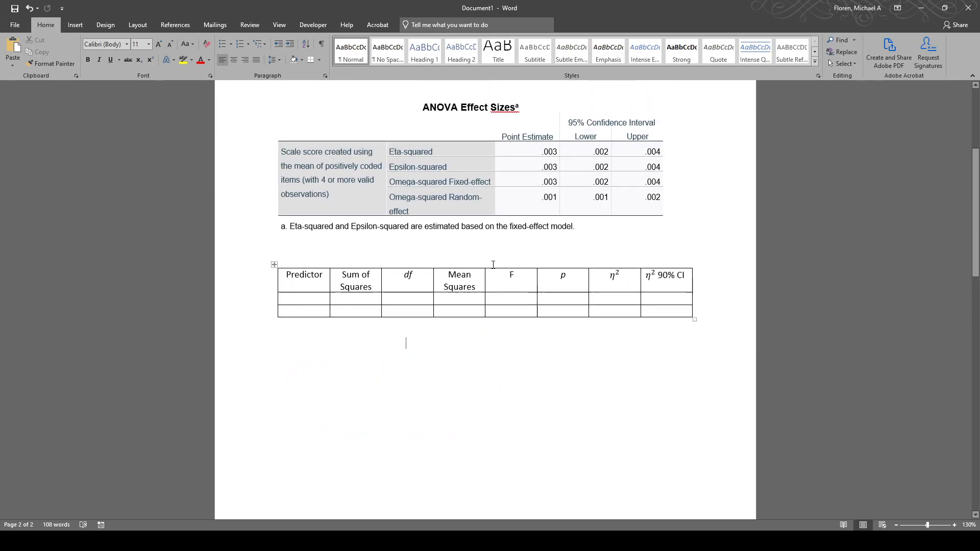
{"action": "left_click", "coordinate": [262, 298]}
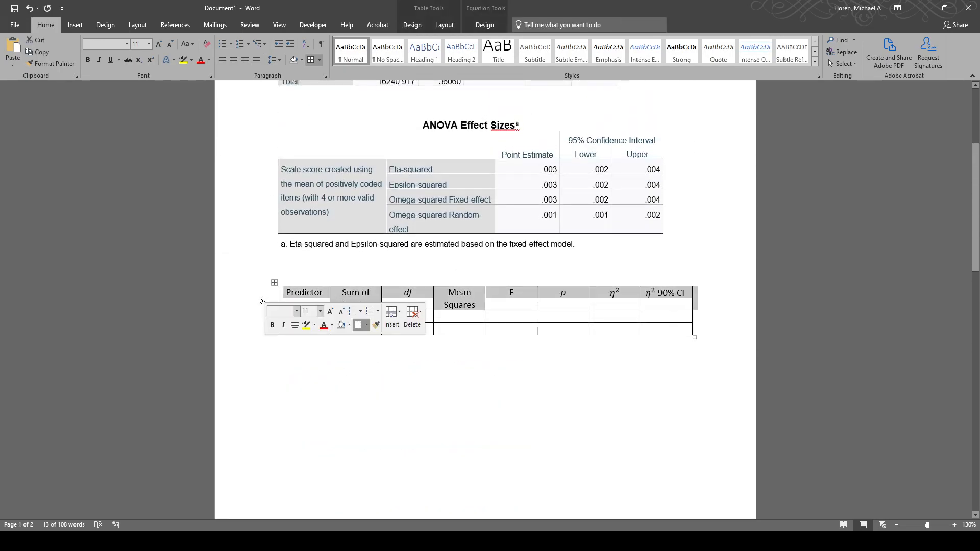
{"action": "left_click", "coordinate": [444, 25]}
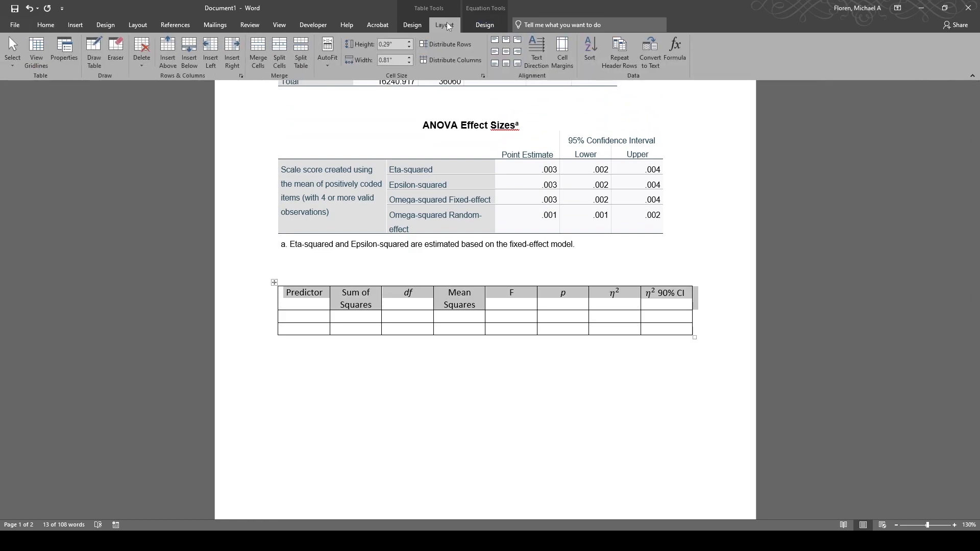
{"action": "left_click", "coordinate": [509, 54]}
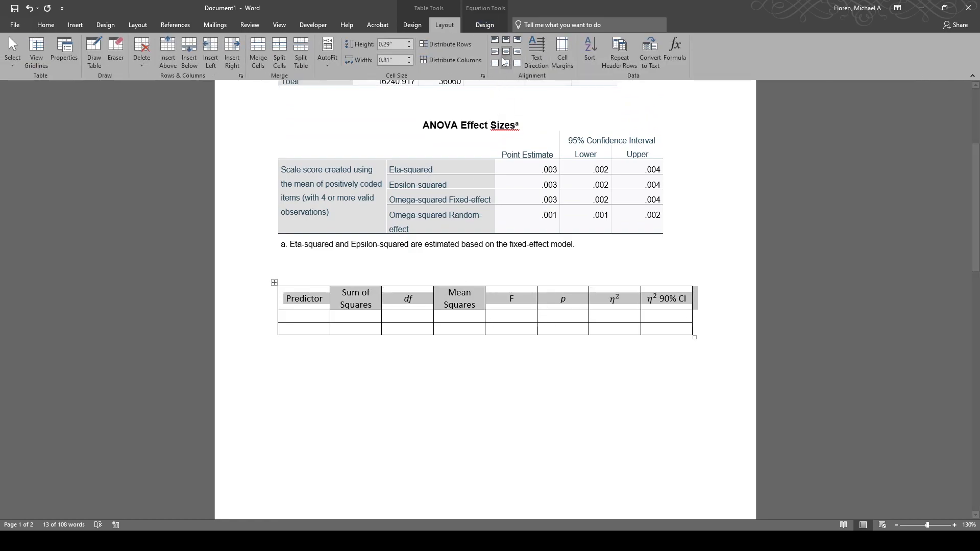
{"action": "left_click", "coordinate": [314, 316]}
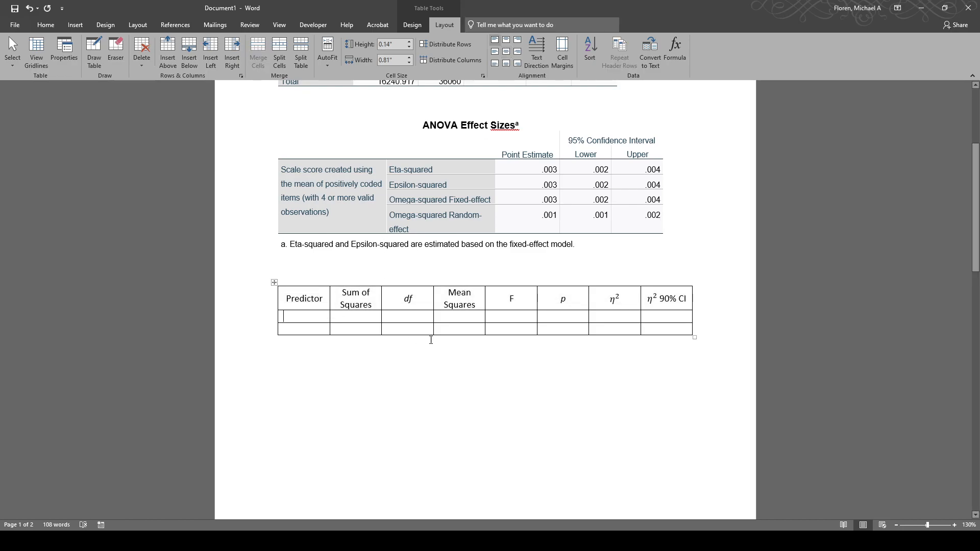
Compare the Table 1 example with the SPSS ANOVA and ANOVA Effect Sizes tables, highlighting the complete ANOVA table
{"action": "scroll", "coordinate": [462, 341], "scroll_direction": "down", "scroll_amount": 10}
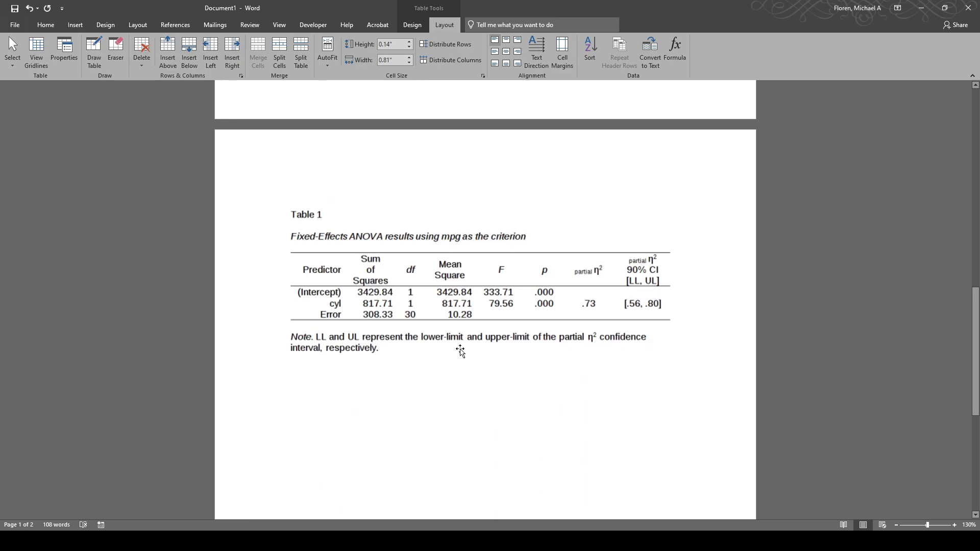
{"action": "scroll", "coordinate": [479, 351], "scroll_direction": "up", "scroll_amount": 10}
{"action": "scroll", "coordinate": [480, 345], "scroll_direction": "up", "scroll_amount": 3}
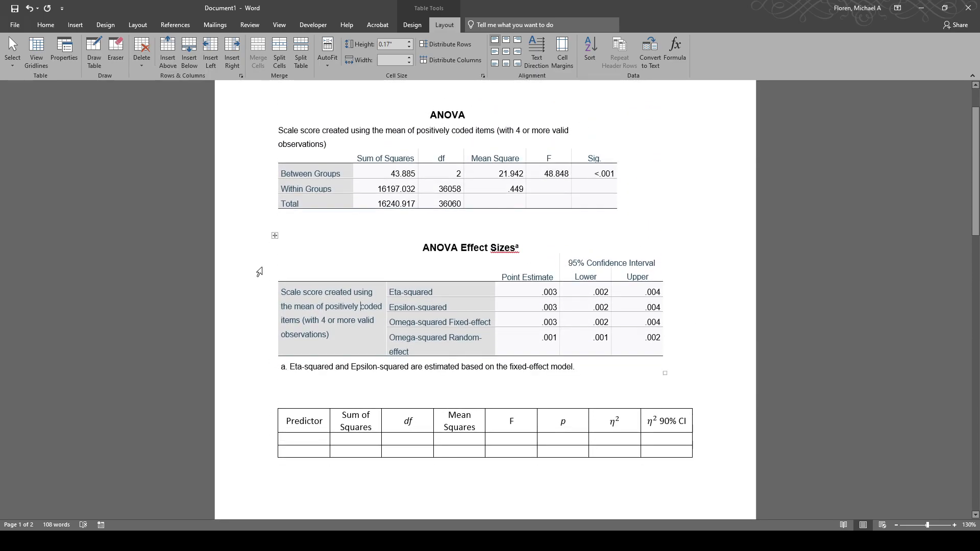
{"action": "left_click", "coordinate": [275, 235]}
{"action": "left_click", "coordinate": [279, 132]}
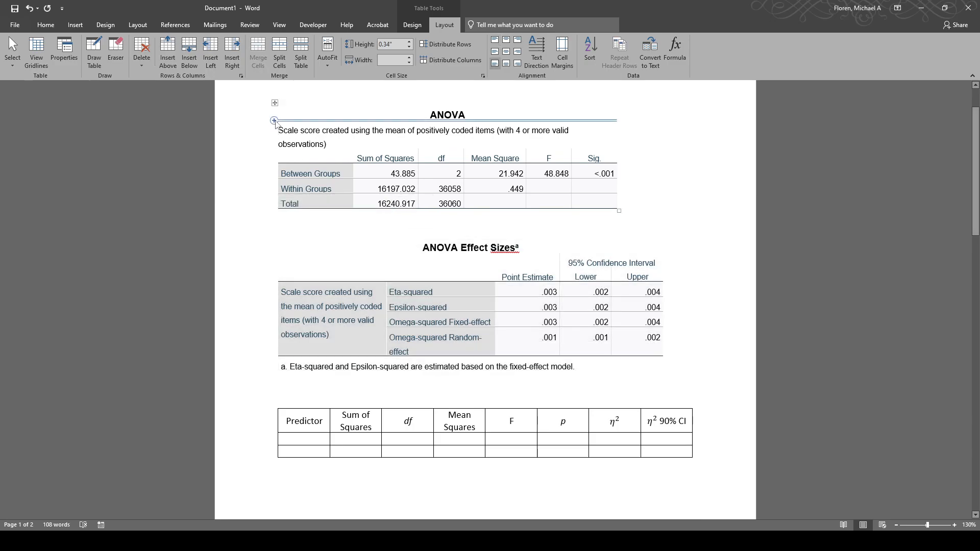
{"action": "left_click", "coordinate": [274, 102]}
{"action": "left_click", "coordinate": [402, 259]}
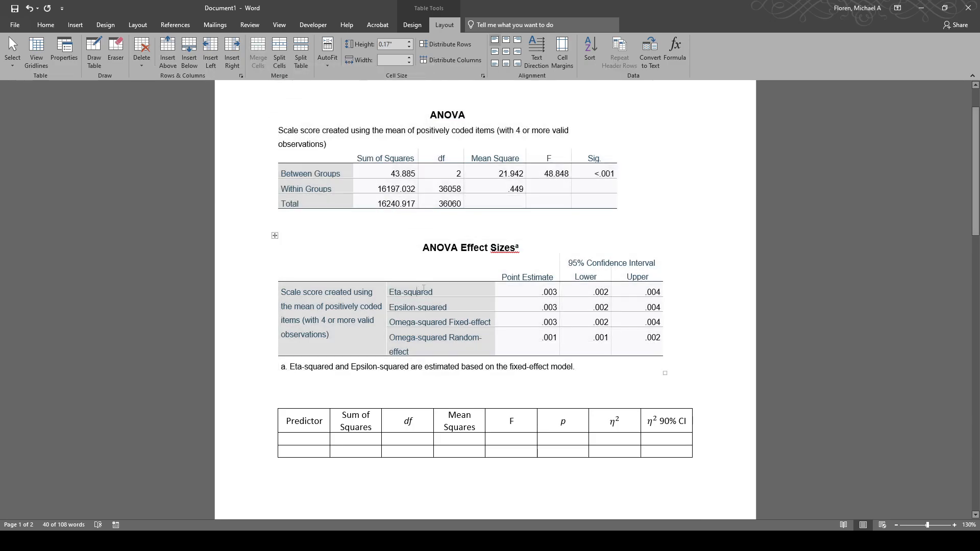
{"action": "left_click", "coordinate": [274, 235]}
{"action": "left_click", "coordinate": [281, 219]}
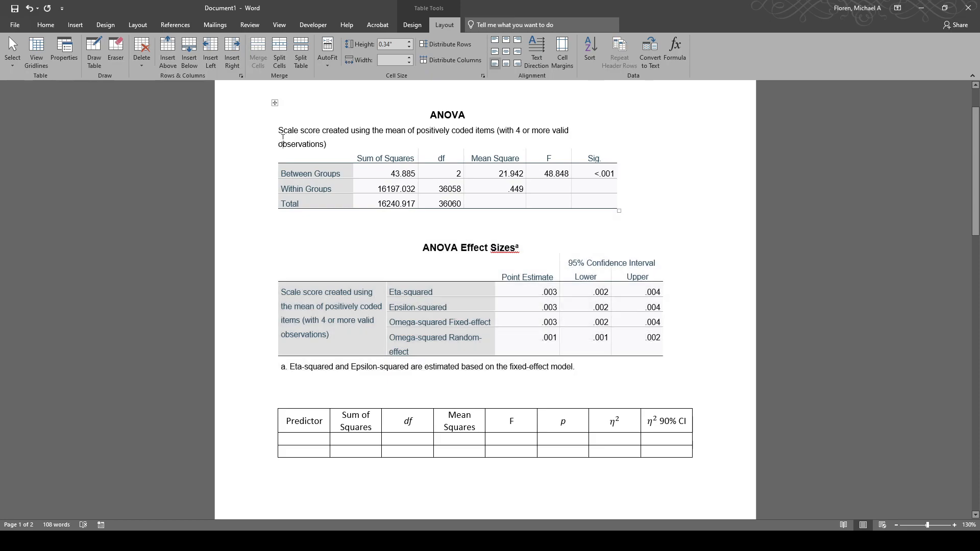
{"action": "left_click", "coordinate": [275, 103]}
{"action": "left_click", "coordinate": [561, 188]}
{"action": "mouse_move", "coordinate": [559, 201]}
{"action": "left_mouse_down"}
{"action": "mouse_move", "coordinate": [306, 137]}
{"action": "mouse_move", "coordinate": [293, 115]}
{"action": "left_mouse_up"}
{"action": "left_click", "coordinate": [274, 102]}
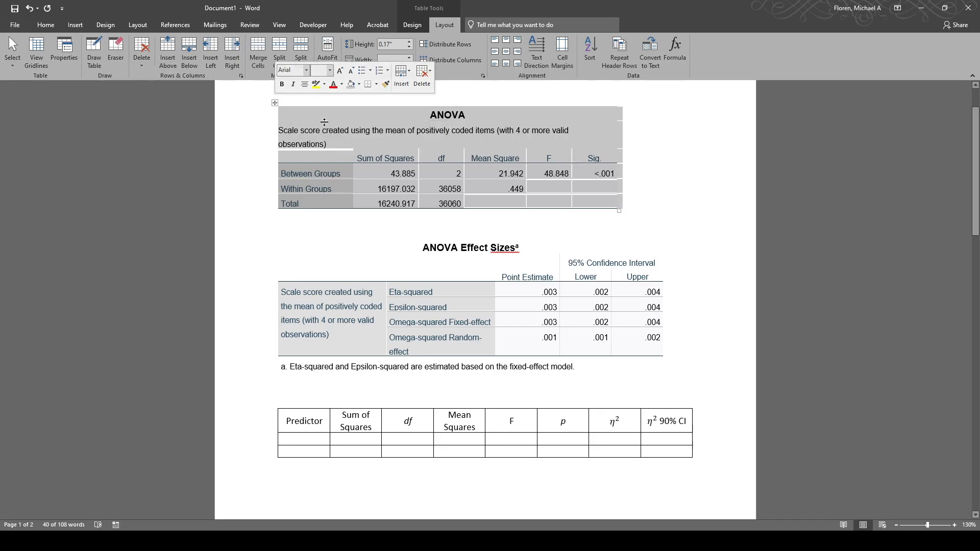
{"action": "left_click", "coordinate": [665, 188]}
{"action": "left_click_drag", "start_coordinate": [584, 197], "coordinate": [265, 109]}
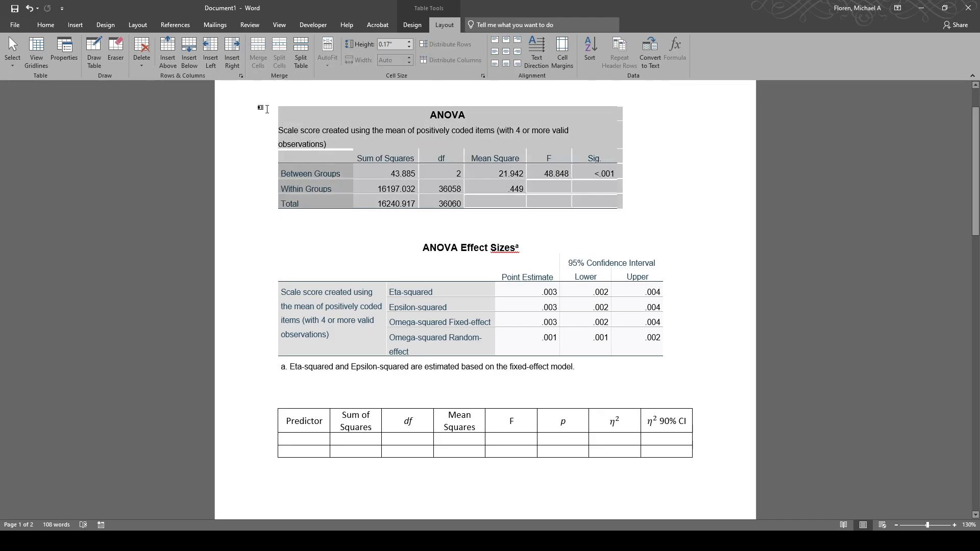
{"action": "left_click", "coordinate": [359, 174]}
{"action": "left_click", "coordinate": [274, 103]}
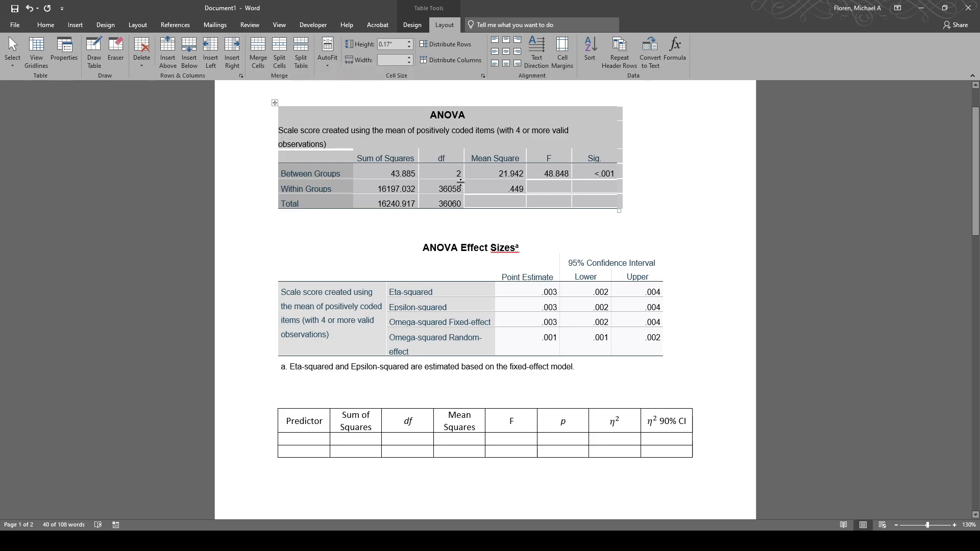
{"action": "left_click", "coordinate": [638, 201]}
{"action": "left_click", "coordinate": [274, 103]}
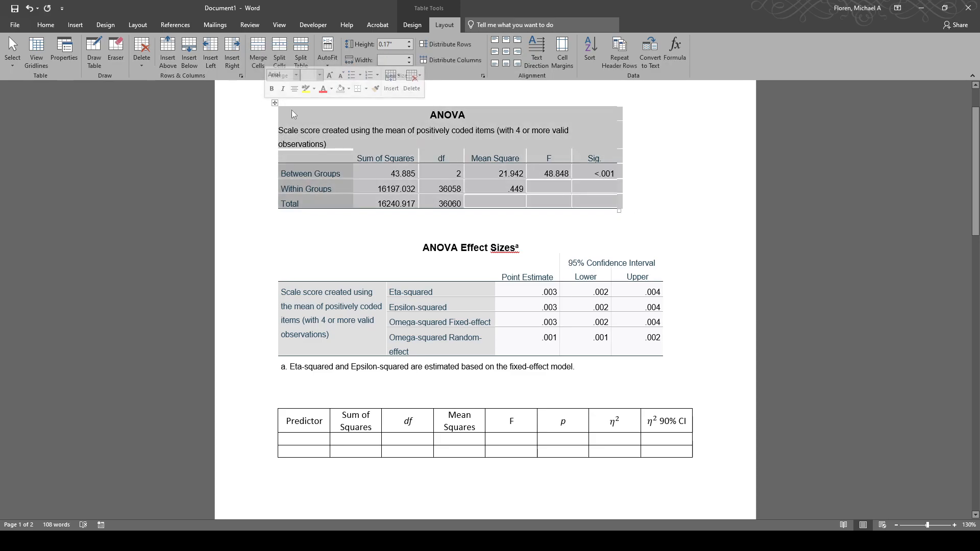
{"action": "left_click", "coordinate": [387, 174]}
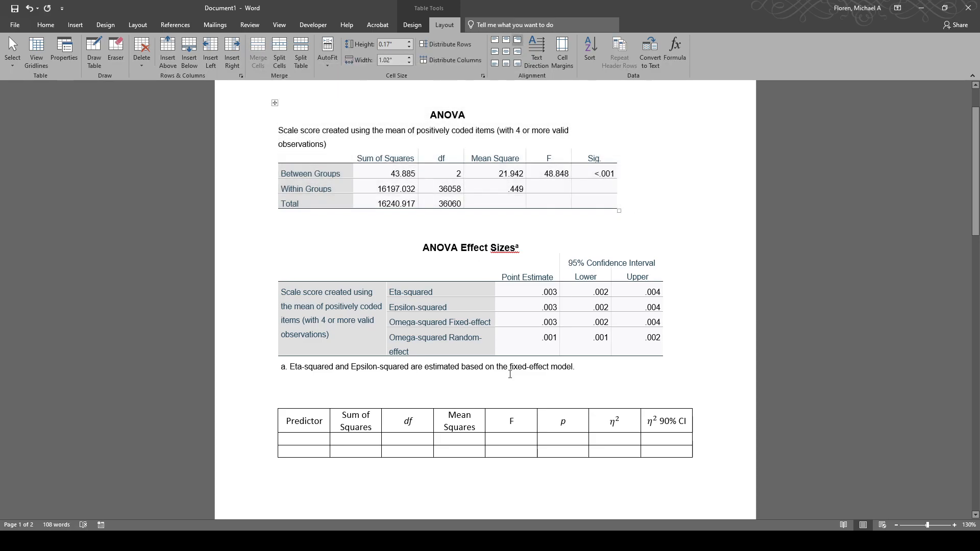
Check the predictor rows in the Table 1 example, switch to SPSS to look up the One-Way ANOVA factor, and return to Word
{"action": "scroll", "coordinate": [513, 376], "scroll_direction": "down", "scroll_amount": 5}
{"action": "scroll", "coordinate": [525, 379], "scroll_direction": "down", "scroll_amount": 5}
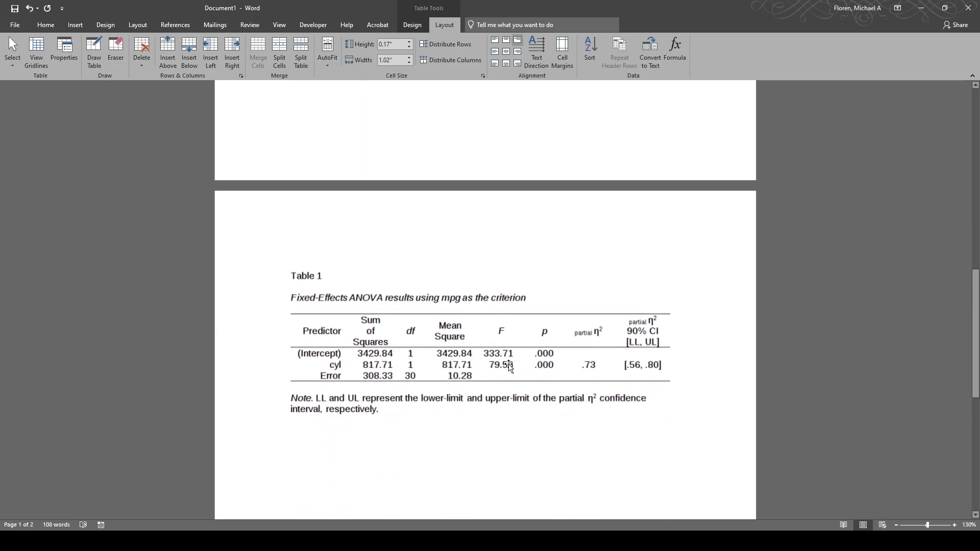
{"action": "scroll", "coordinate": [621, 407], "scroll_direction": "up", "scroll_amount": 6}
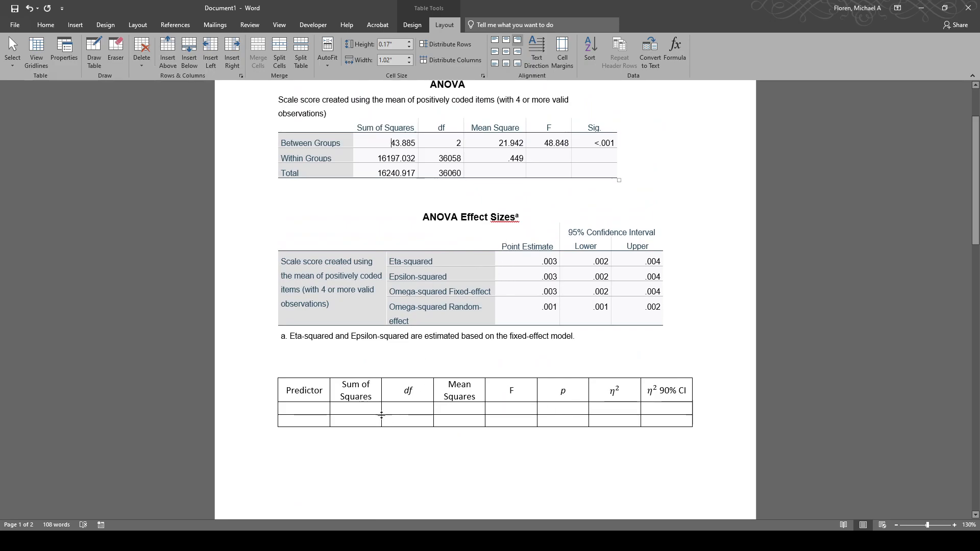
{"action": "left_click", "coordinate": [310, 420]}
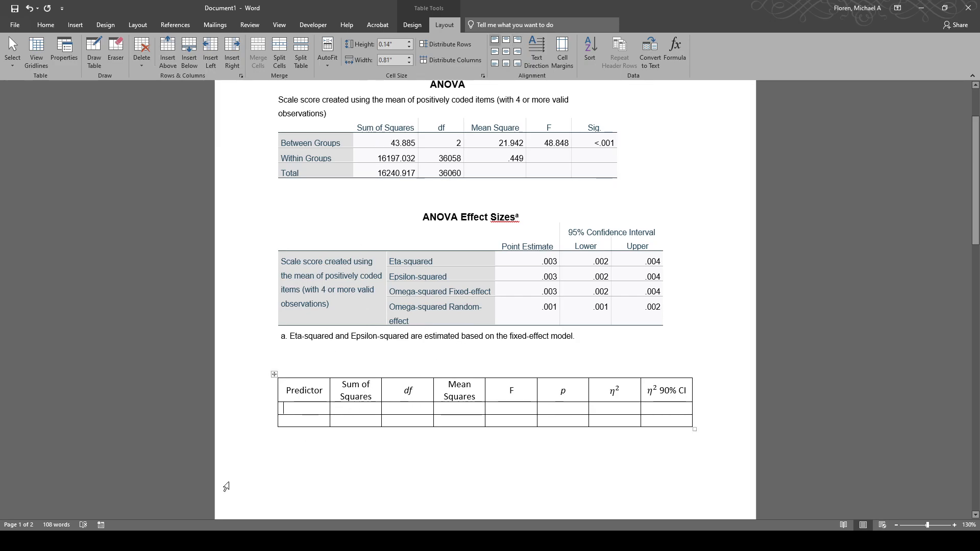
{"action": "scroll", "coordinate": [285, 486], "scroll_direction": "down", "scroll_amount": 1}
{"action": "left_click", "coordinate": [200, 492]}
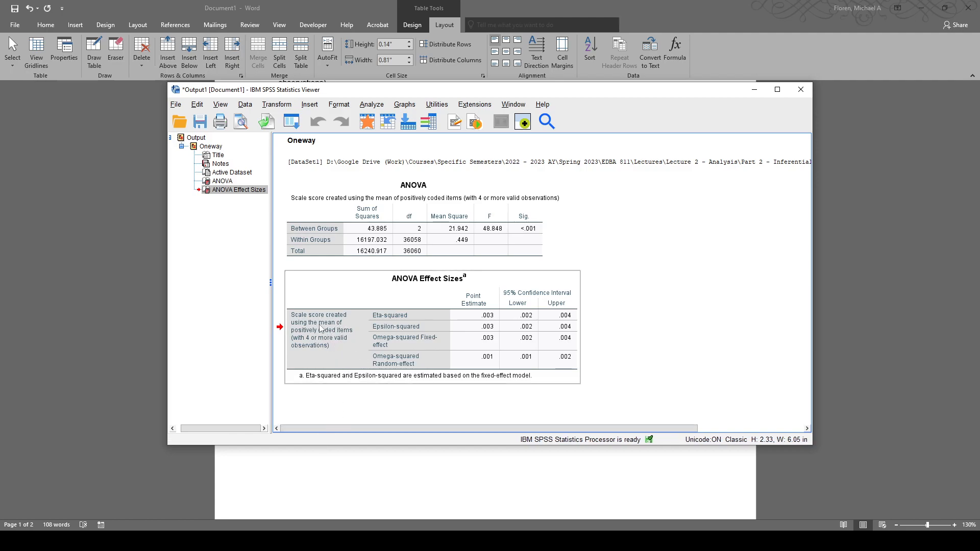
{"action": "left_click", "coordinate": [105, 541]}
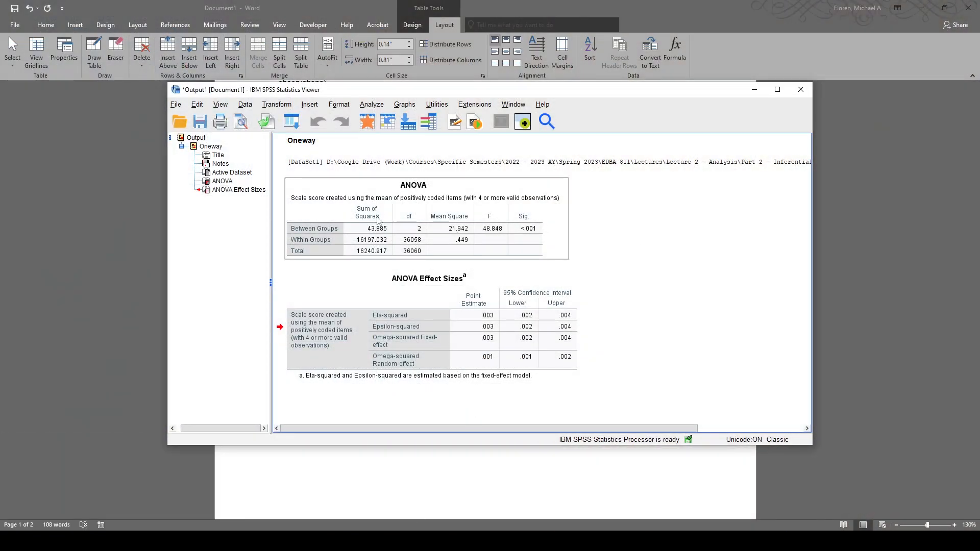
{"action": "left_click", "coordinate": [370, 105]}
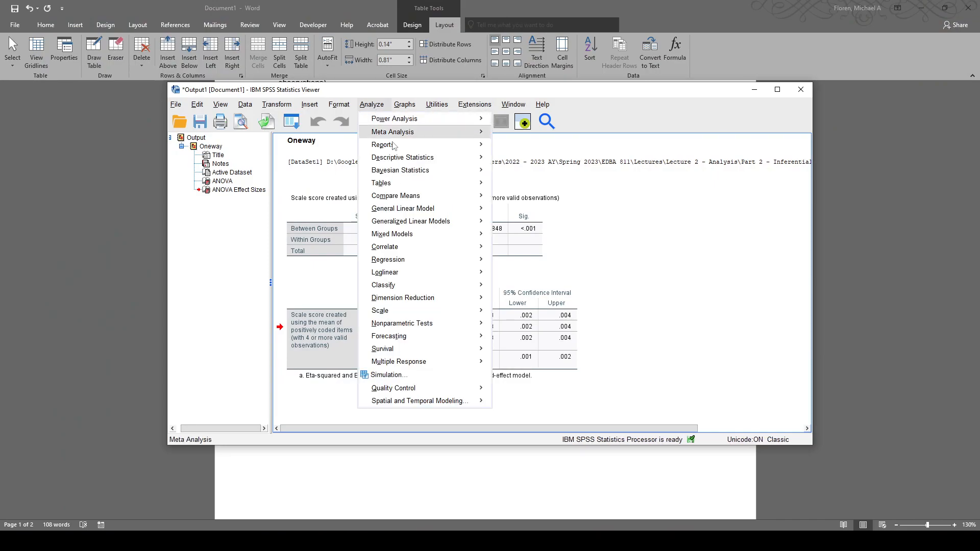
{"action": "mouse_move", "coordinate": [424, 198]}
{"action": "left_click", "coordinate": [534, 266]}
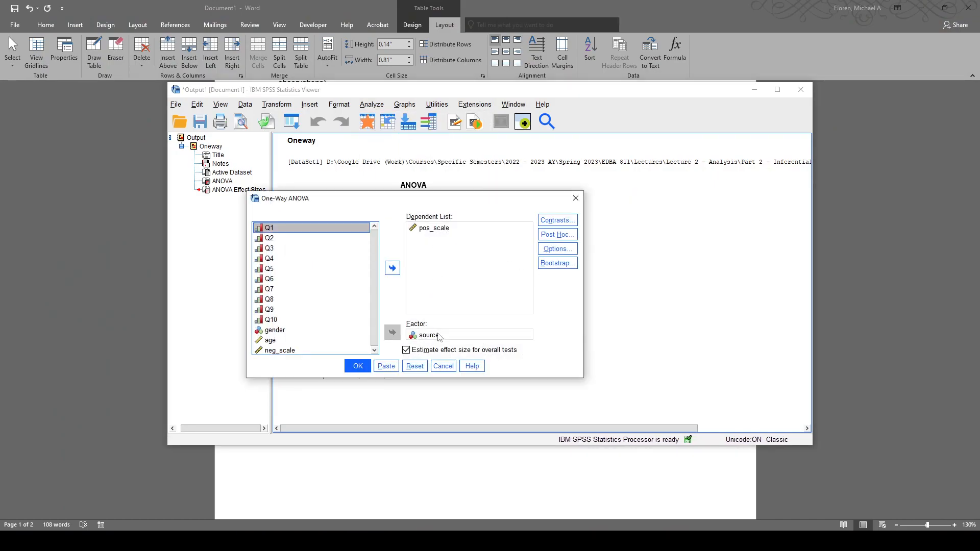
{"action": "left_click", "coordinate": [575, 198]}
{"action": "left_click", "coordinate": [449, 485]}
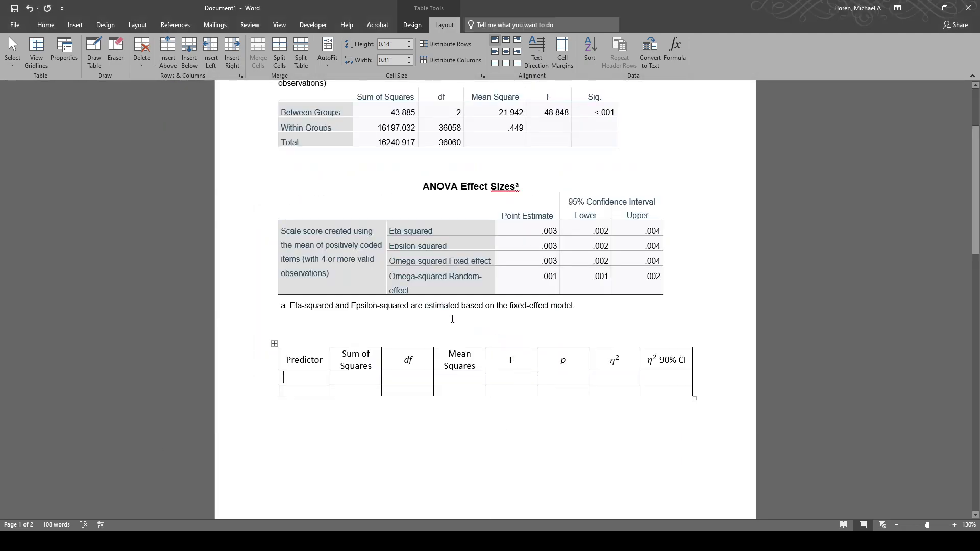
Label the new table's two empty Predictor rows Source and Error, checking them against the Table 1 example and the ANOVA output
{"action": "left_click", "coordinate": [314, 384]}
{"action": "type", "text": "Source"}
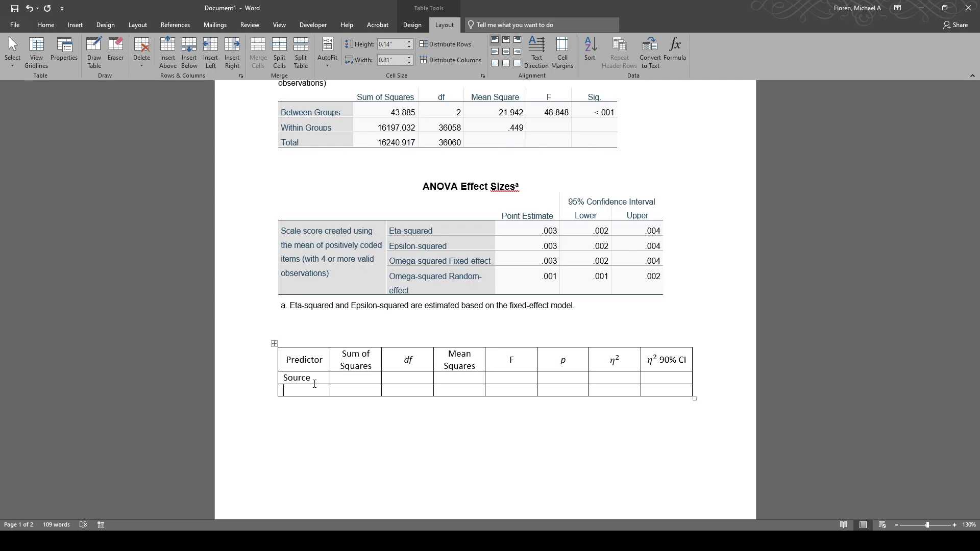
{"action": "scroll", "coordinate": [343, 394], "scroll_direction": "down", "scroll_amount": 10}
{"action": "scroll", "coordinate": [361, 324], "scroll_direction": "up", "scroll_amount": 12}
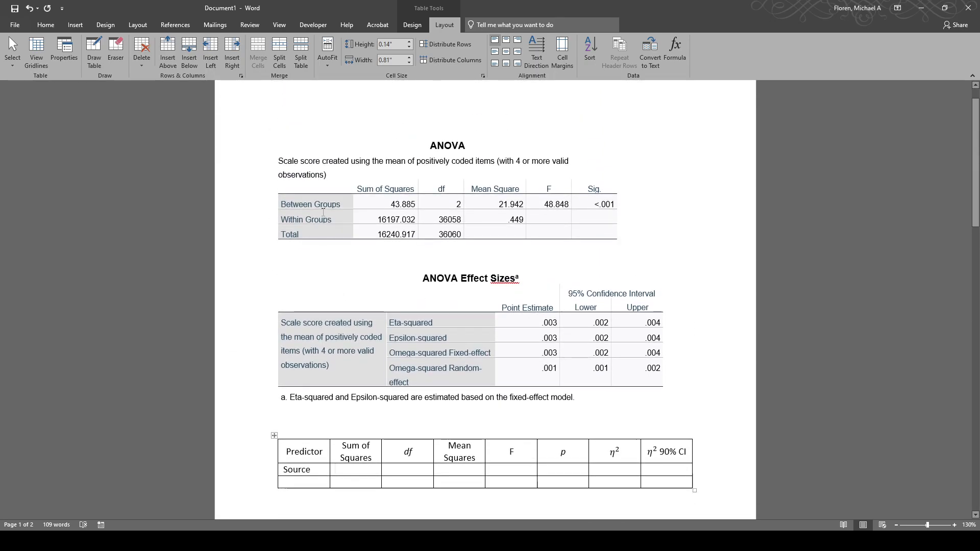
{"action": "scroll", "coordinate": [311, 411], "scroll_direction": "down", "scroll_amount": 3}
{"action": "scroll", "coordinate": [311, 411], "scroll_direction": "down", "scroll_amount": 1}
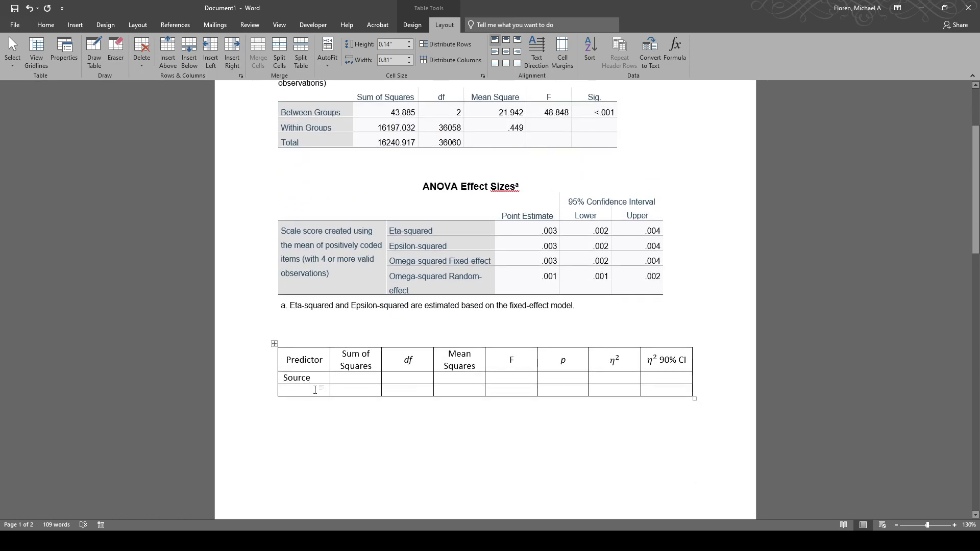
{"action": "type", "text": "Error"}
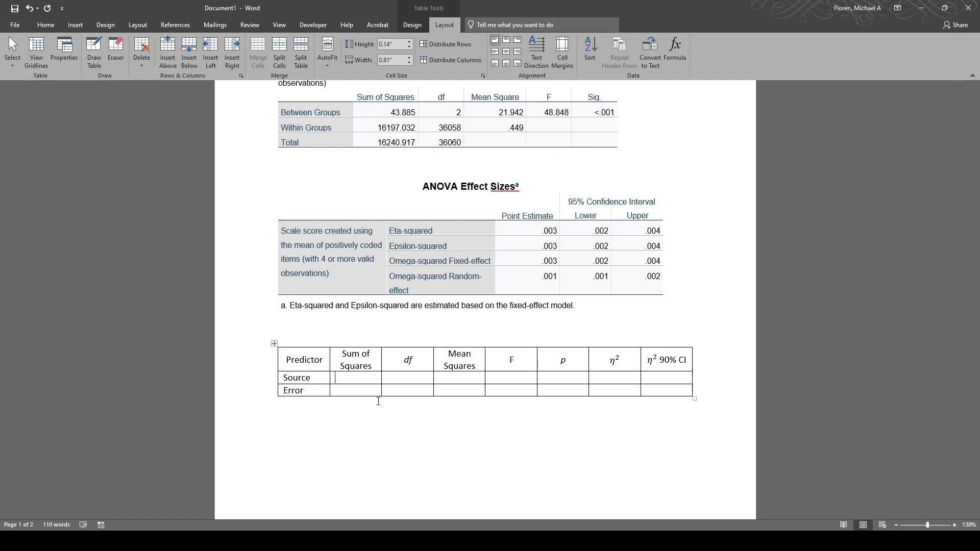
{"action": "left_click", "coordinate": [361, 379]}
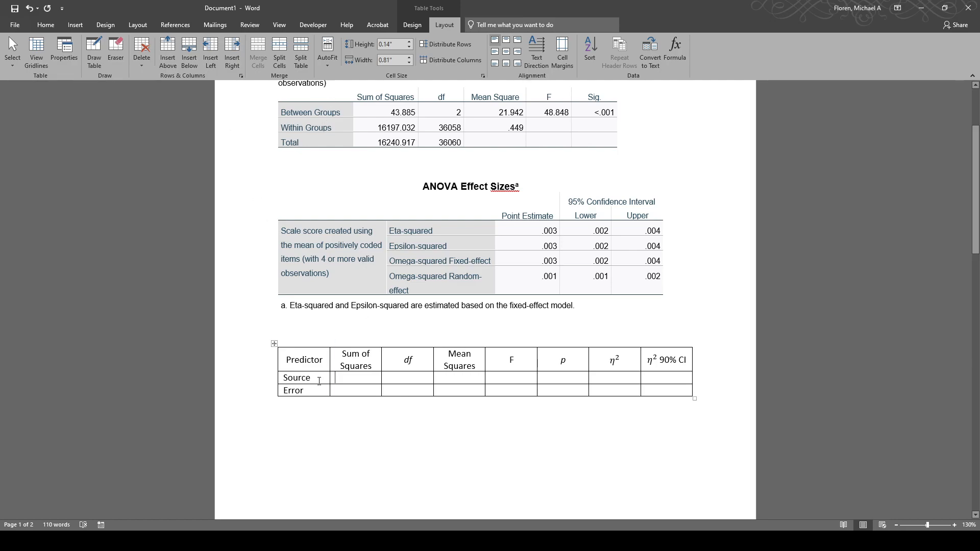
{"action": "left_click_drag", "start_coordinate": [317, 379], "coordinate": [286, 391]}
{"action": "left_click", "coordinate": [312, 379]}
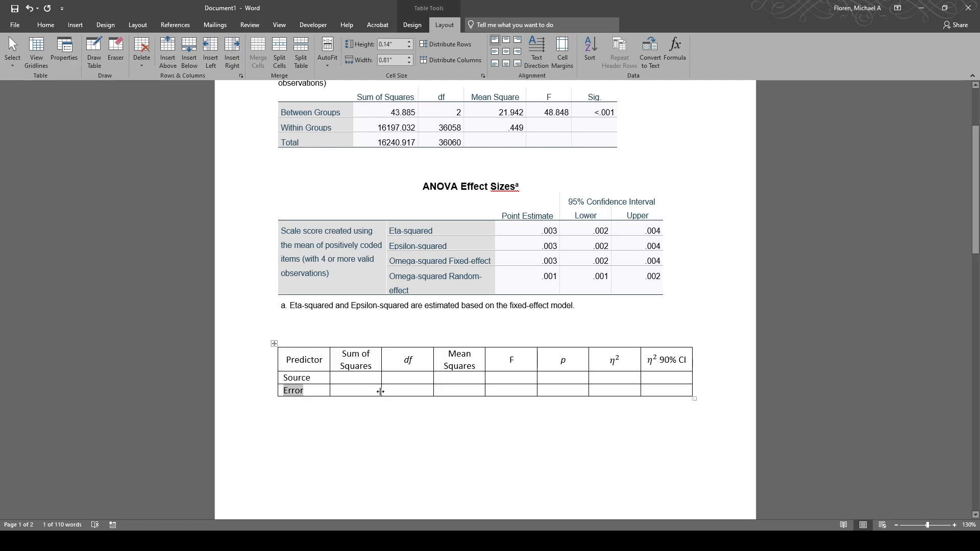
{"action": "left_click", "coordinate": [353, 380]}
{"action": "double_click", "coordinate": [308, 390]}
{"action": "left_click", "coordinate": [306, 390]}
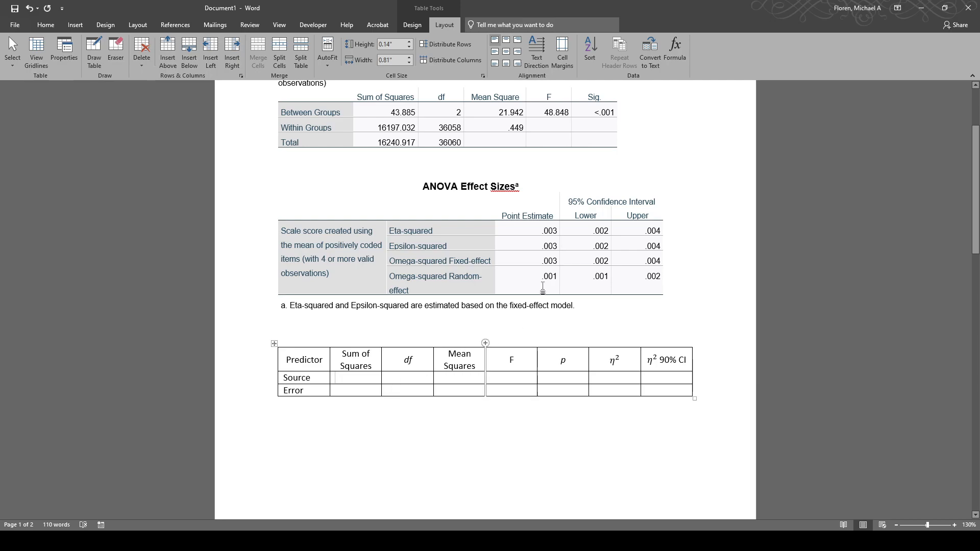
Copy the Between Groups and Within Groups values from the ANOVA table into the Source and Error rows, from Sum of Squares through p
{"action": "left_click", "coordinate": [385, 112]}
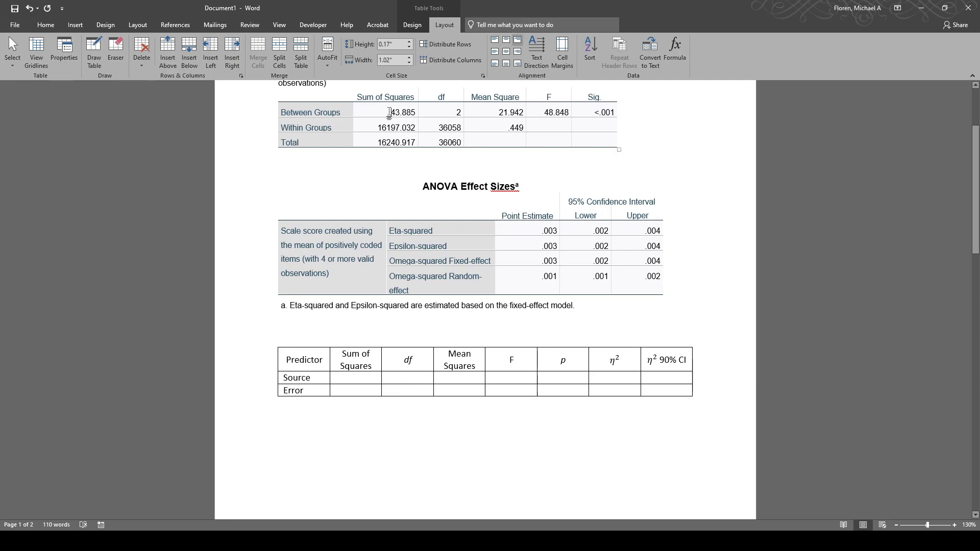
{"action": "left_click", "coordinate": [357, 378]}
{"action": "left_click_drag", "start_coordinate": [381, 108], "coordinate": [603, 128]}
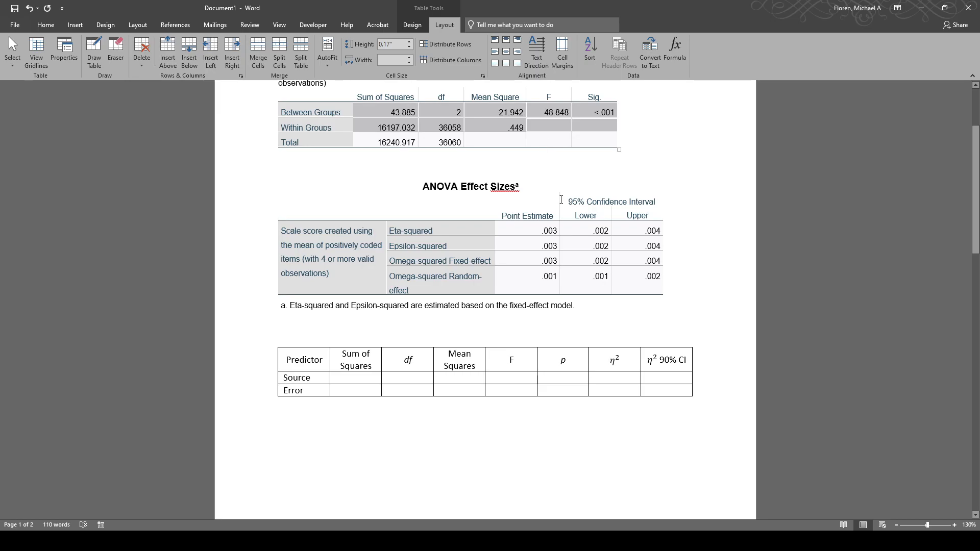
{"action": "left_click", "coordinate": [384, 119]}
{"action": "left_click_drag", "start_coordinate": [392, 111], "coordinate": [602, 129]}
{"action": "key", "text": "ctrl+c"}
{"action": "left_click", "coordinate": [364, 380]}
{"action": "right_click", "coordinate": [362, 379]}
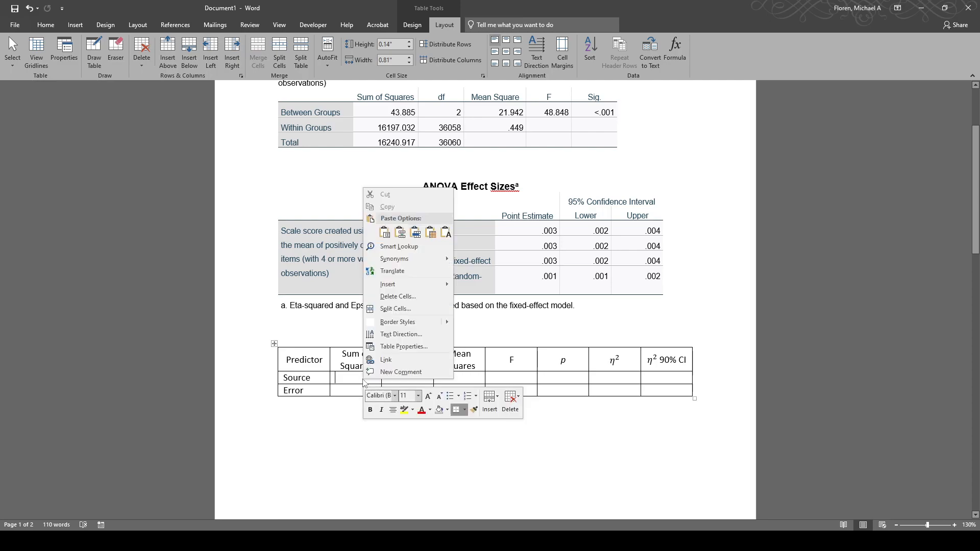
{"action": "left_click", "coordinate": [359, 379]}
{"action": "key", "text": "ctrl+v"}
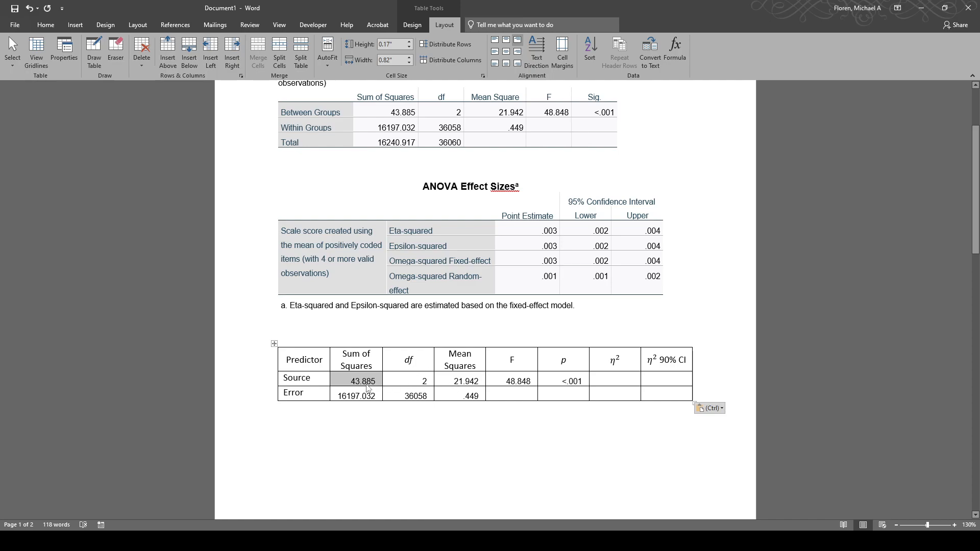
Apply the Source label's formatting to the pasted values in the Source and Error rows with Format Painter
{"action": "left_click", "coordinate": [367, 384]}
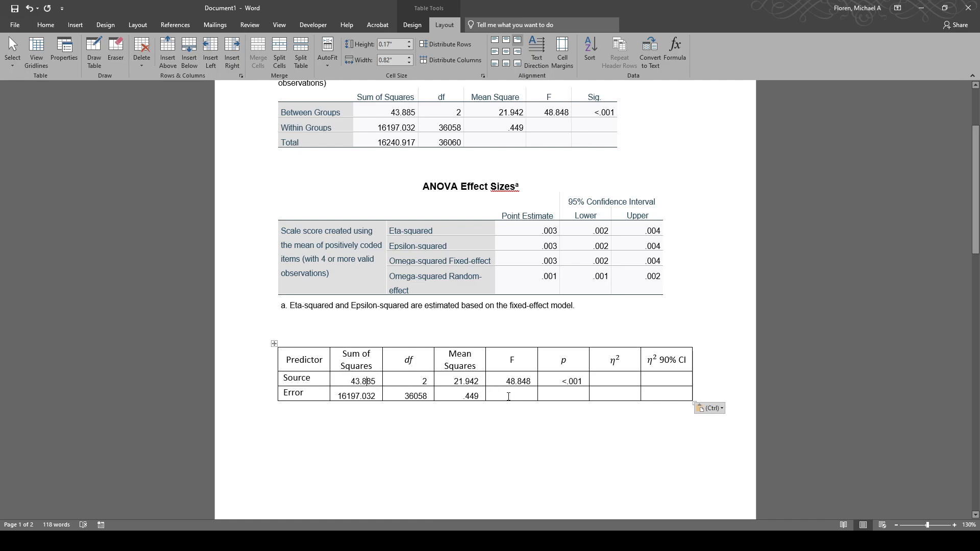
{"action": "left_click_drag", "start_coordinate": [571, 398], "coordinate": [357, 381]}
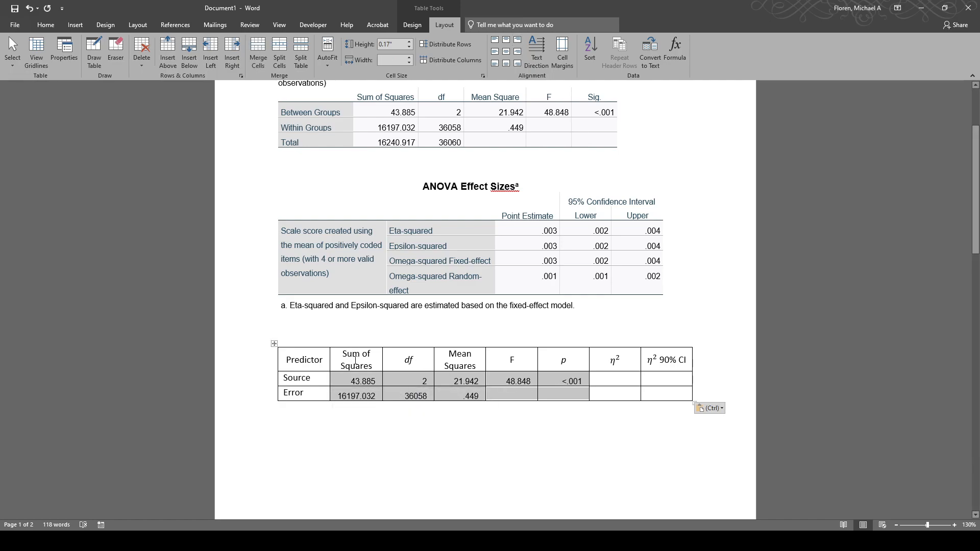
{"action": "left_click", "coordinate": [356, 366]}
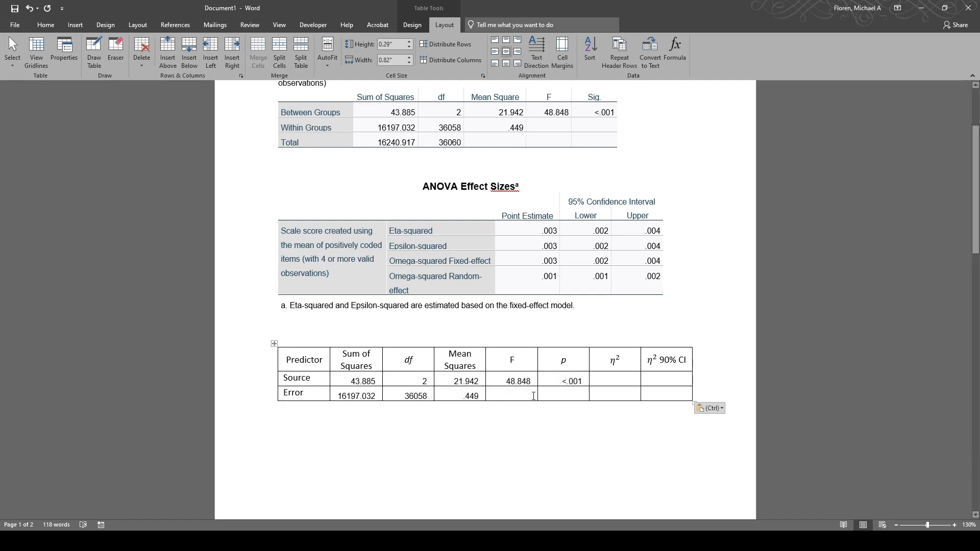
{"action": "left_click", "coordinate": [305, 380]}
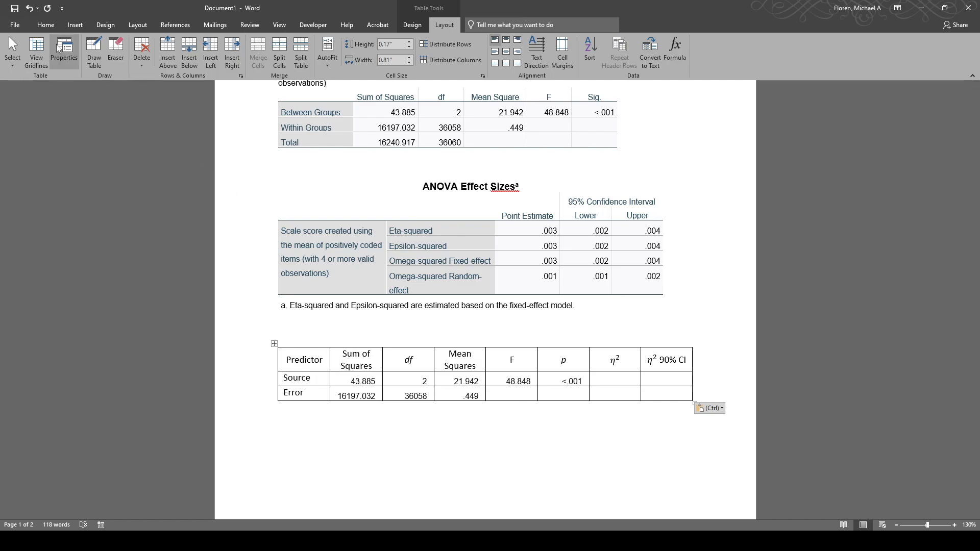
{"action": "left_click", "coordinate": [52, 28]}
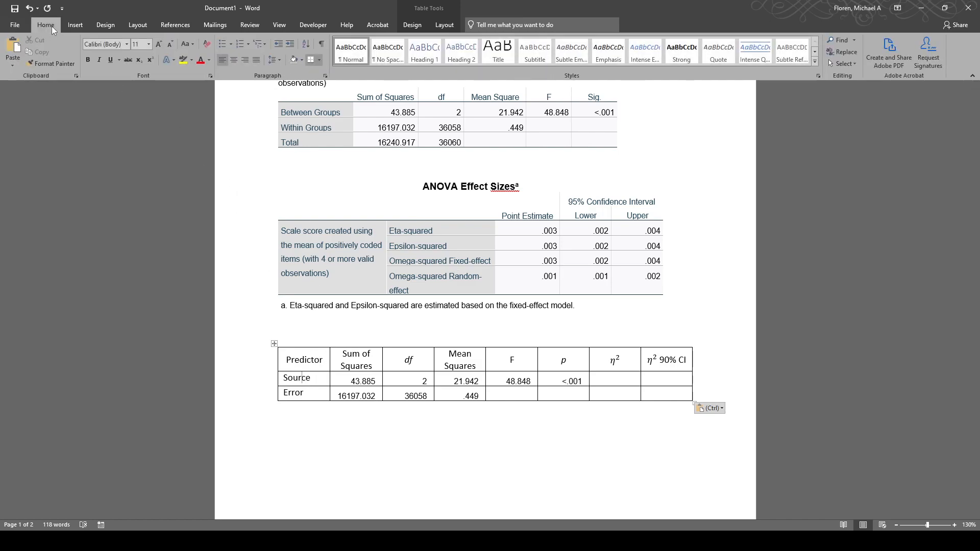
{"action": "left_click", "coordinate": [66, 64]}
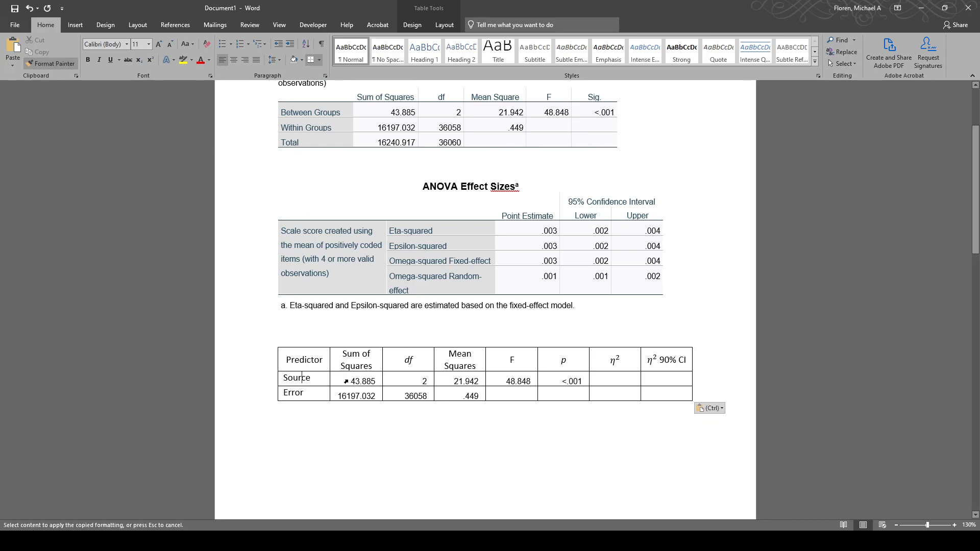
{"action": "mouse_move", "coordinate": [342, 380]}
{"action": "left_mouse_down"}
{"action": "mouse_move", "coordinate": [612, 393]}
{"action": "mouse_move", "coordinate": [562, 393]}
{"action": "mouse_move", "coordinate": [571, 404]}
{"action": "left_mouse_up"}
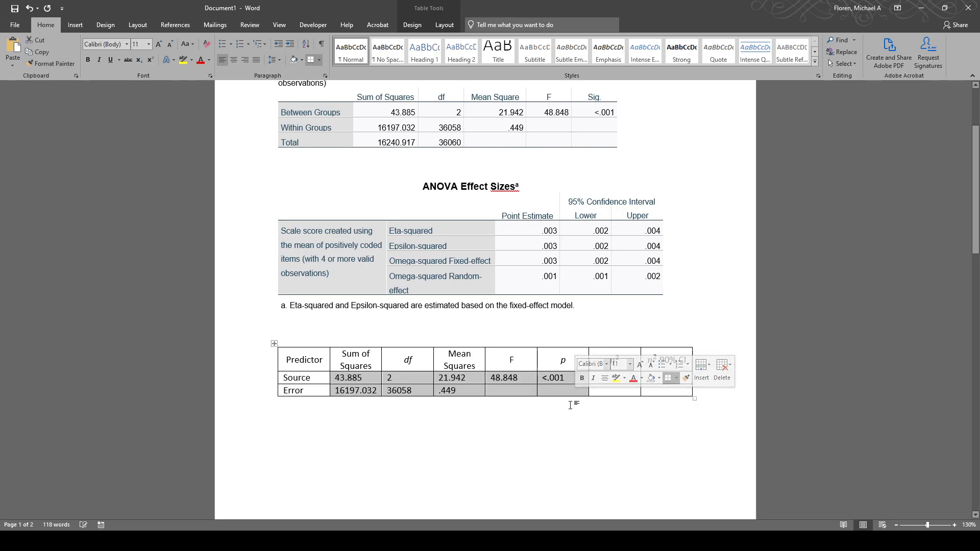
{"action": "left_click", "coordinate": [293, 381]}
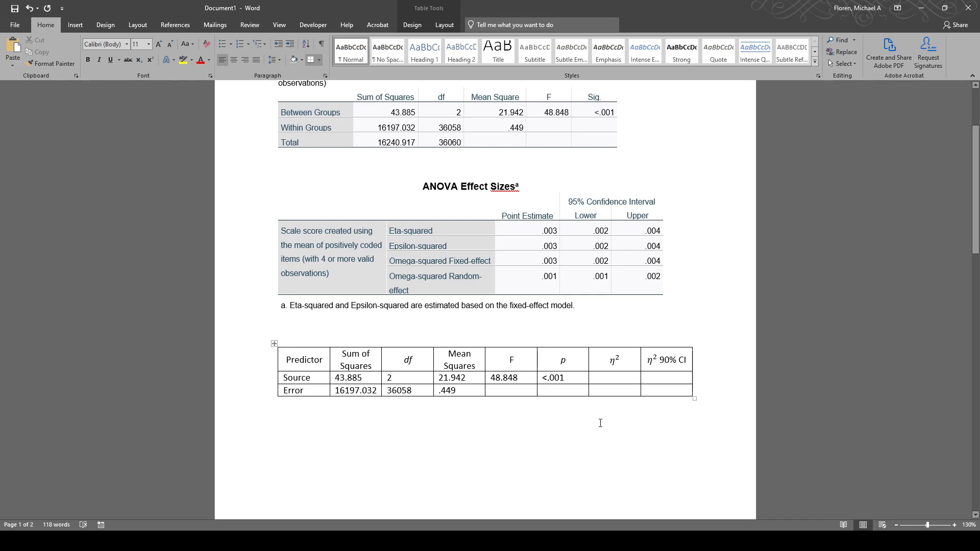
Fill in the Source row's η² as 0.003 and its η² 90% CI as [0.002,0.004], following the Table 1 example's bracket format
{"action": "left_click", "coordinate": [615, 377]}
{"action": "type", "text": "0.003"}
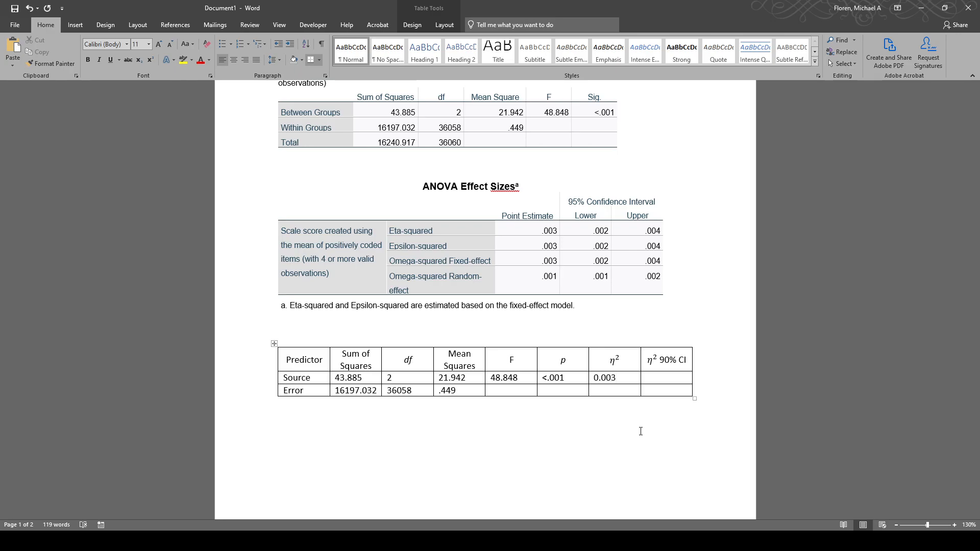
{"action": "scroll", "coordinate": [677, 438], "scroll_direction": "down", "scroll_amount": 8}
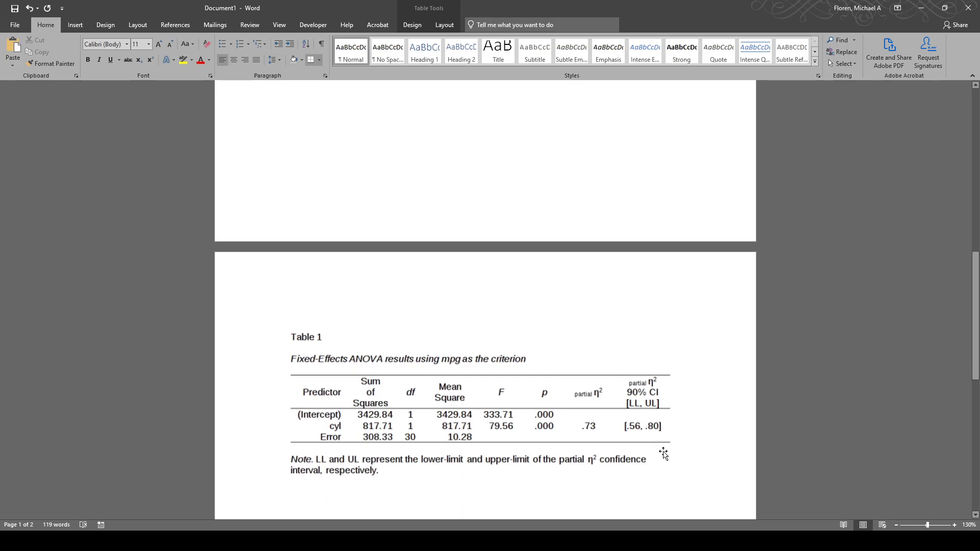
{"action": "scroll", "coordinate": [700, 462], "scroll_direction": "up", "scroll_amount": 8}
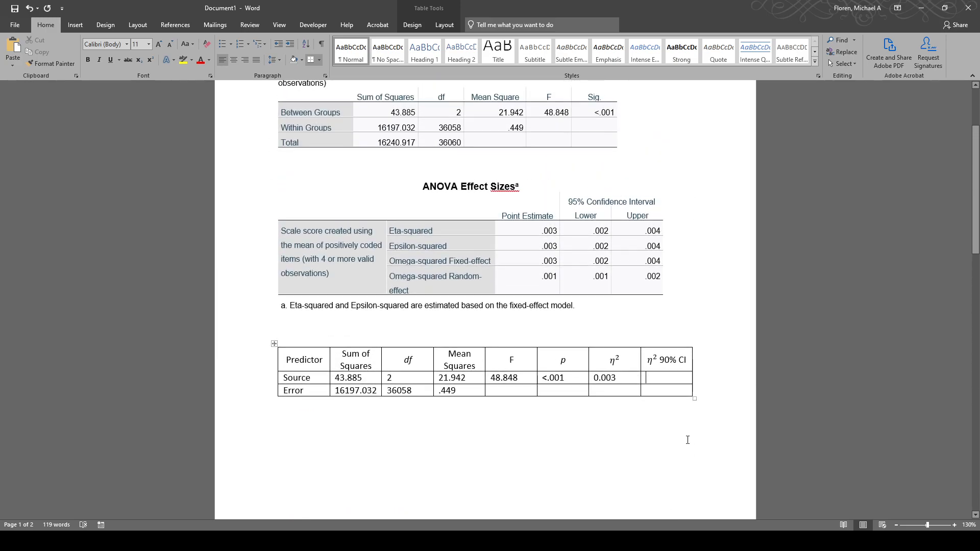
{"action": "type", "text": "0."}
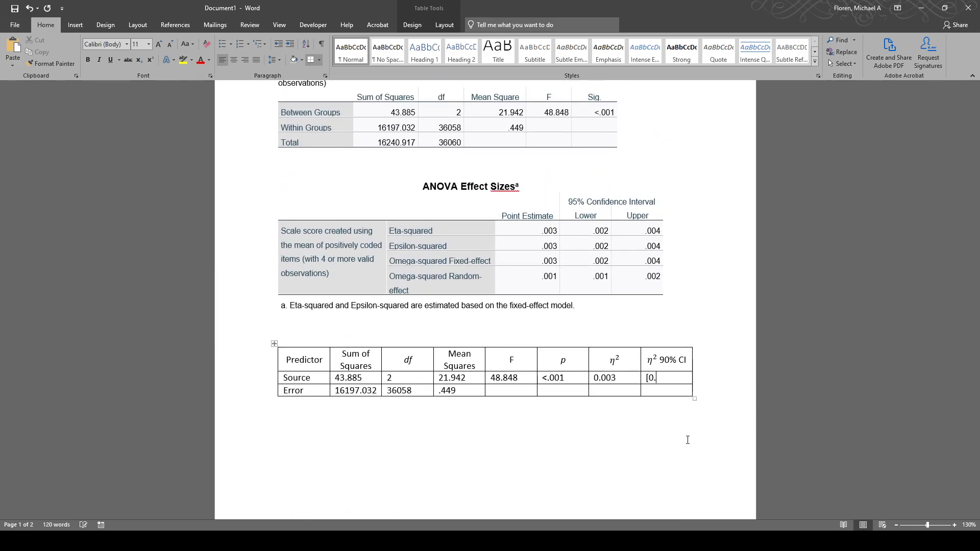
{"action": "type", "text": "002,0.004]"}
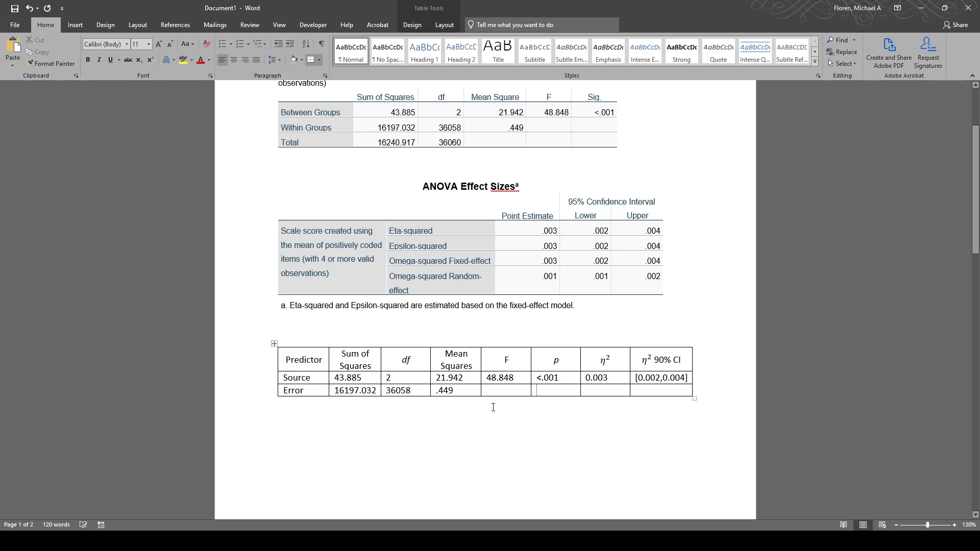
Compare the filled-in results table with the layout of the Table 1 example
{"action": "scroll", "coordinate": [494, 406], "scroll_direction": "down", "scroll_amount": 3}
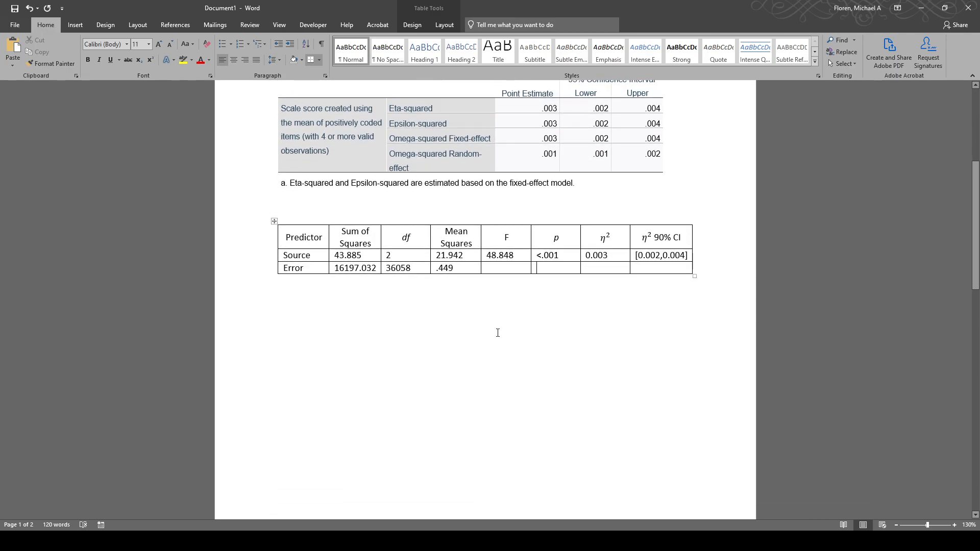
{"action": "scroll", "coordinate": [399, 264], "scroll_direction": "down", "scroll_amount": 10}
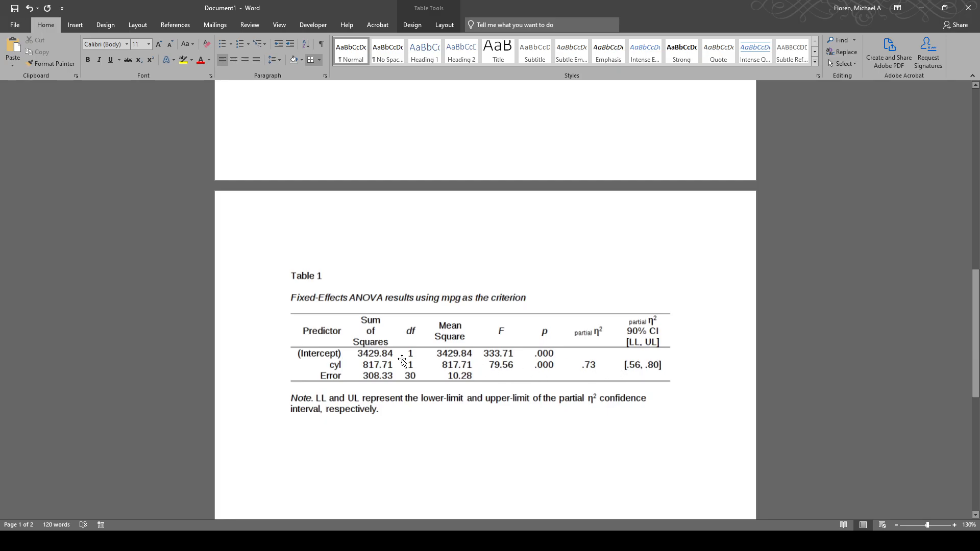
{"action": "scroll", "coordinate": [450, 378], "scroll_direction": "up", "scroll_amount": 7}
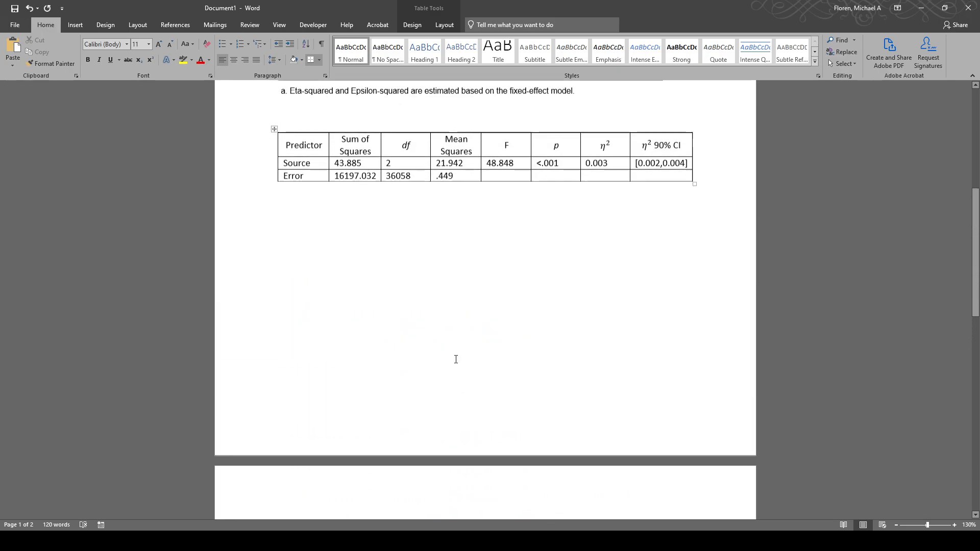
Right-align all the contents of the results table's Source and Error rows with the Align Center Right cell alignment
{"action": "scroll", "coordinate": [278, 222], "scroll_direction": "down", "scroll_amount": 1}
{"action": "scroll", "coordinate": [361, 287], "scroll_direction": "up", "scroll_amount": 10}
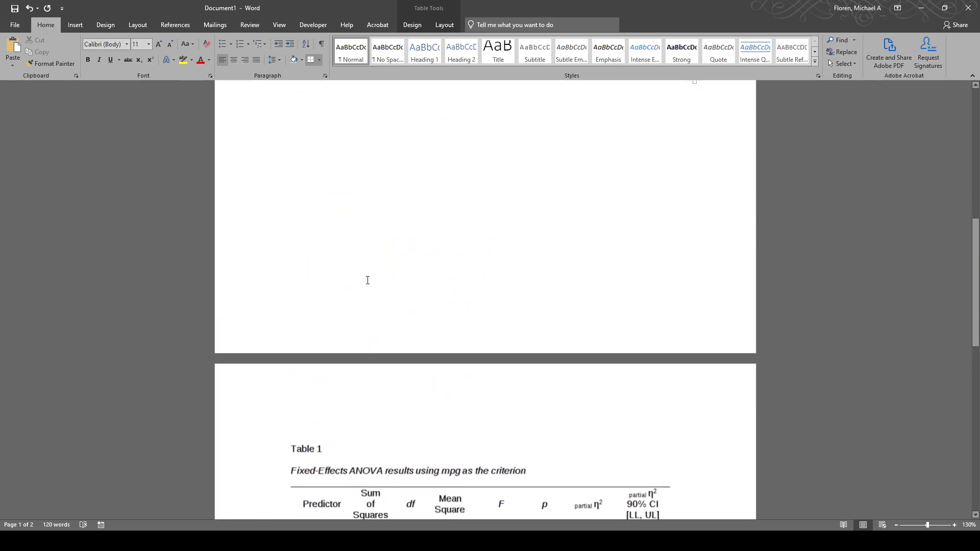
{"action": "left_click_drag", "start_coordinate": [280, 286], "coordinate": [658, 298]}
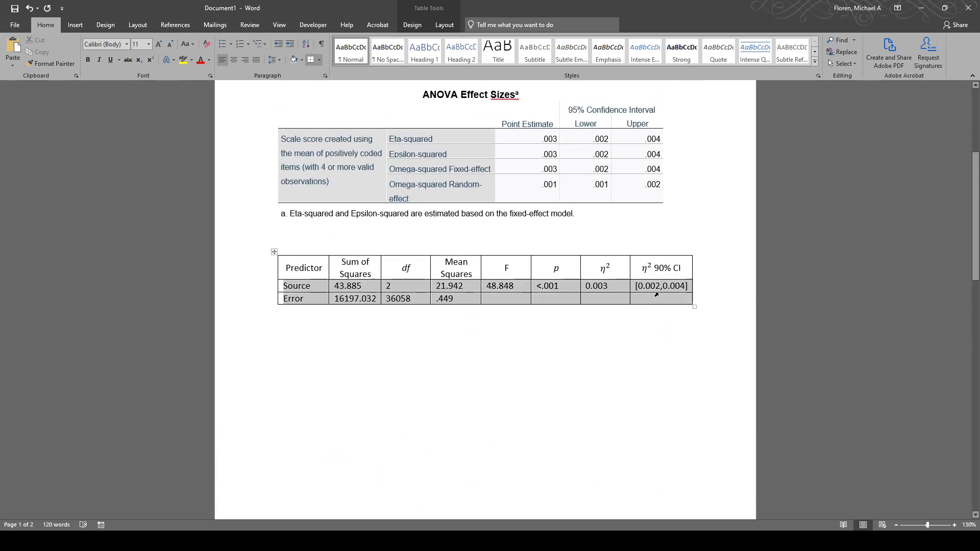
{"action": "left_click", "coordinate": [448, 27]}
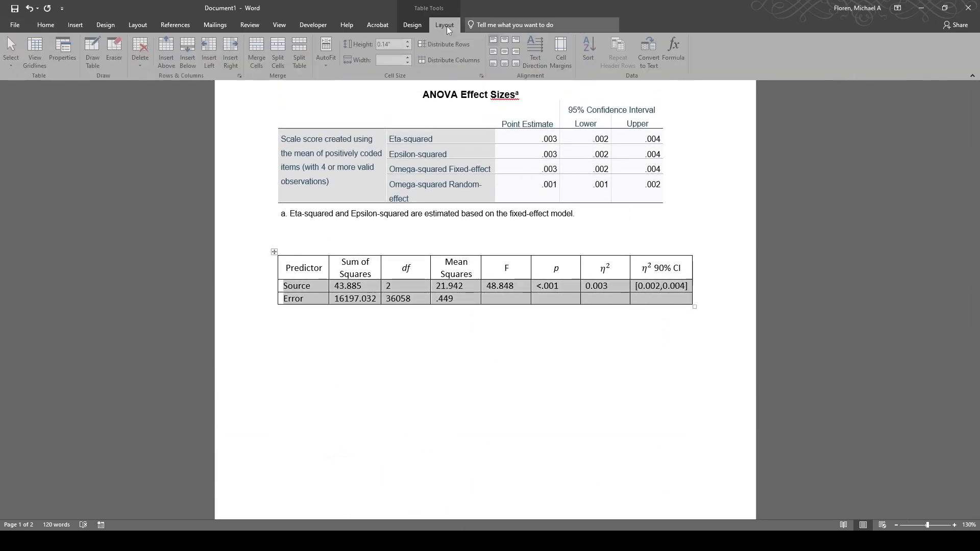
{"action": "left_click", "coordinate": [519, 51]}
{"action": "left_click", "coordinate": [490, 368]}
Compare the results table's alignment and number formatting with the Table 1 example
{"action": "scroll", "coordinate": [521, 356], "scroll_direction": "down", "scroll_amount": 3}
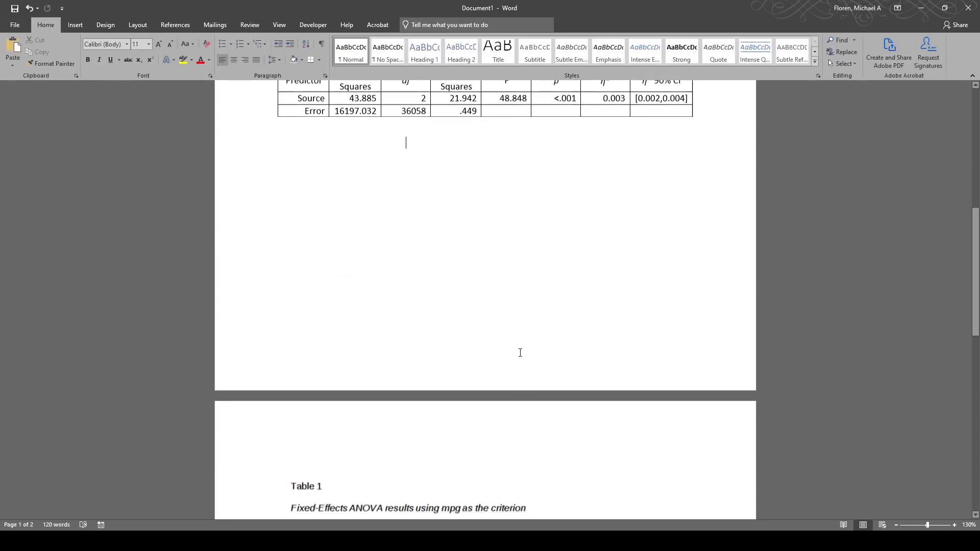
{"action": "scroll", "coordinate": [521, 356], "scroll_direction": "down", "scroll_amount": 5}
{"action": "scroll", "coordinate": [500, 355], "scroll_direction": "up", "scroll_amount": 8}
{"action": "scroll", "coordinate": [500, 355], "scroll_direction": "up", "scroll_amount": 1}
{"action": "scroll", "coordinate": [502, 347], "scroll_direction": "down", "scroll_amount": 10}
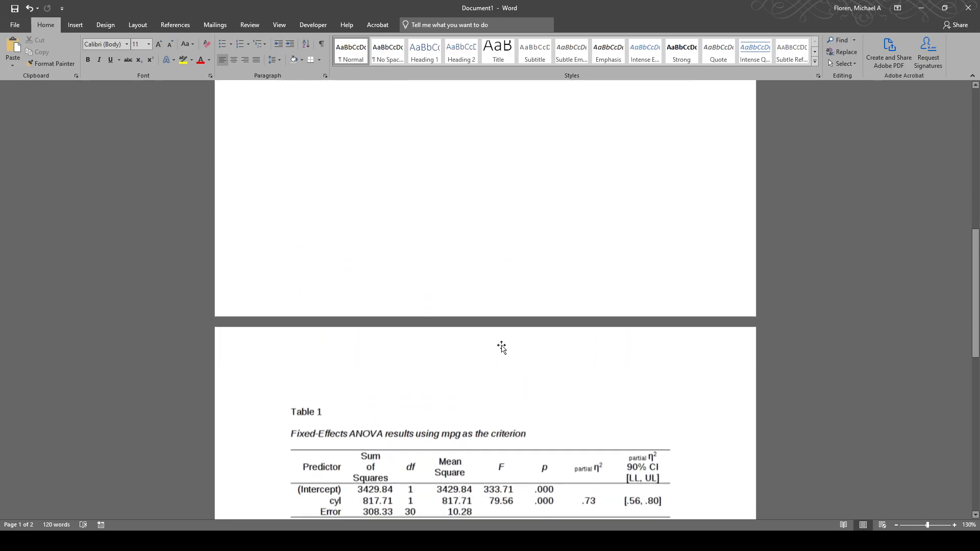
{"action": "scroll", "coordinate": [502, 347], "scroll_direction": "up", "scroll_amount": 8}
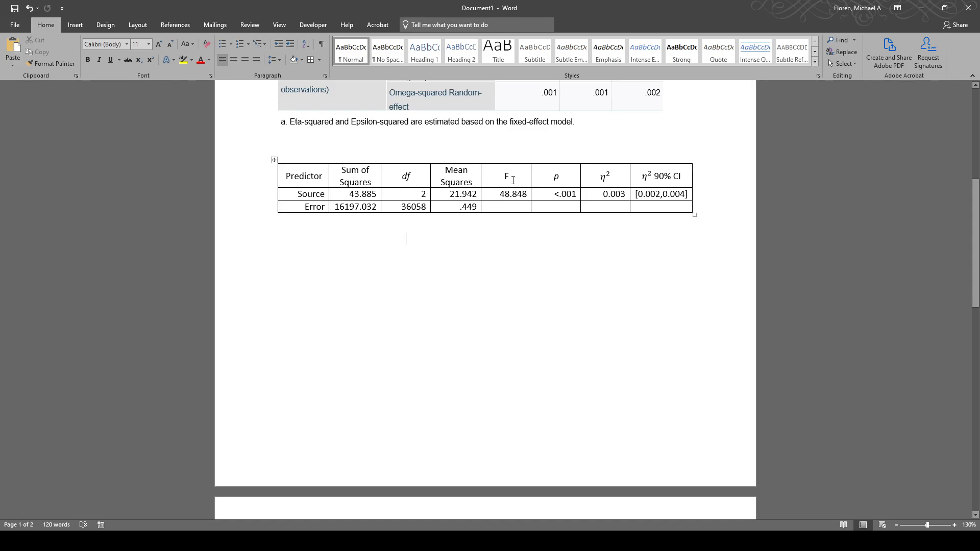
{"action": "scroll", "coordinate": [526, 273], "scroll_direction": "down", "scroll_amount": 10}
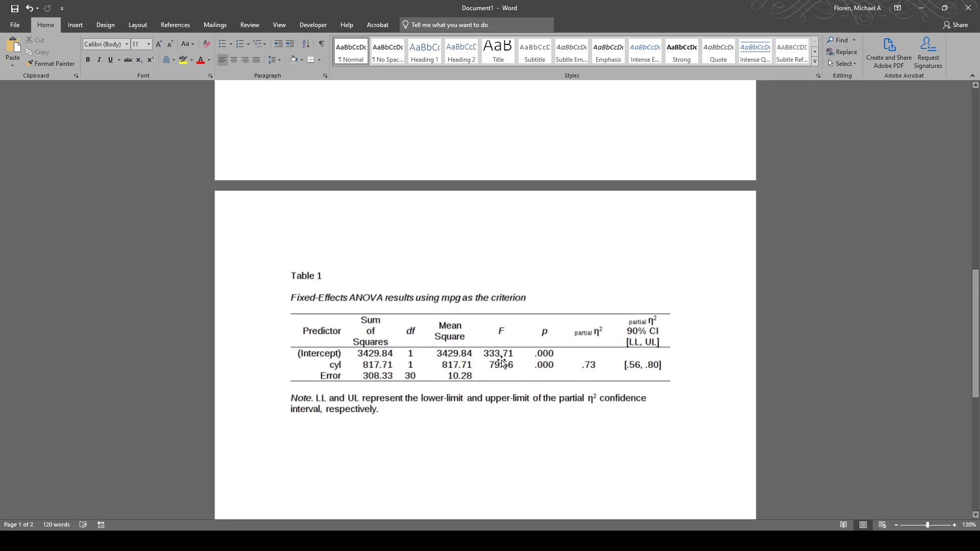
{"action": "scroll", "coordinate": [520, 360], "scroll_direction": "up", "scroll_amount": 3}
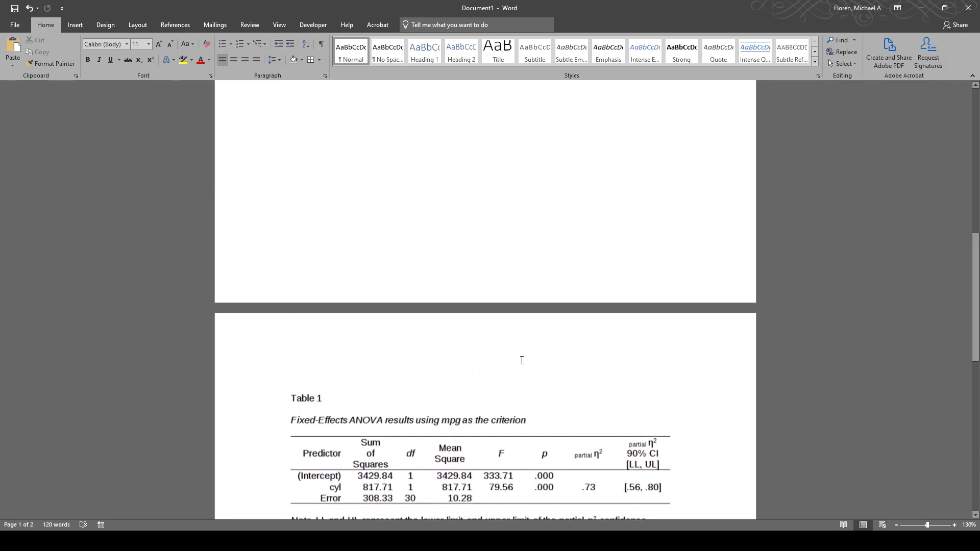
{"action": "scroll", "coordinate": [521, 360], "scroll_direction": "up", "scroll_amount": 5}
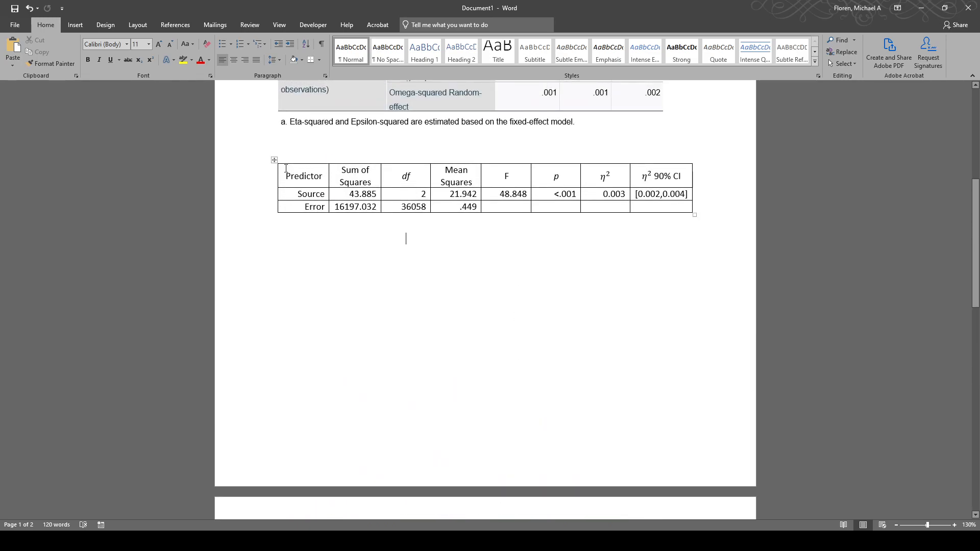
Round the Sum of Squares values to two decimals as in the Table 1 example: 43.89 for Source and 16197.03 for Error
{"action": "left_click", "coordinate": [377, 193]}
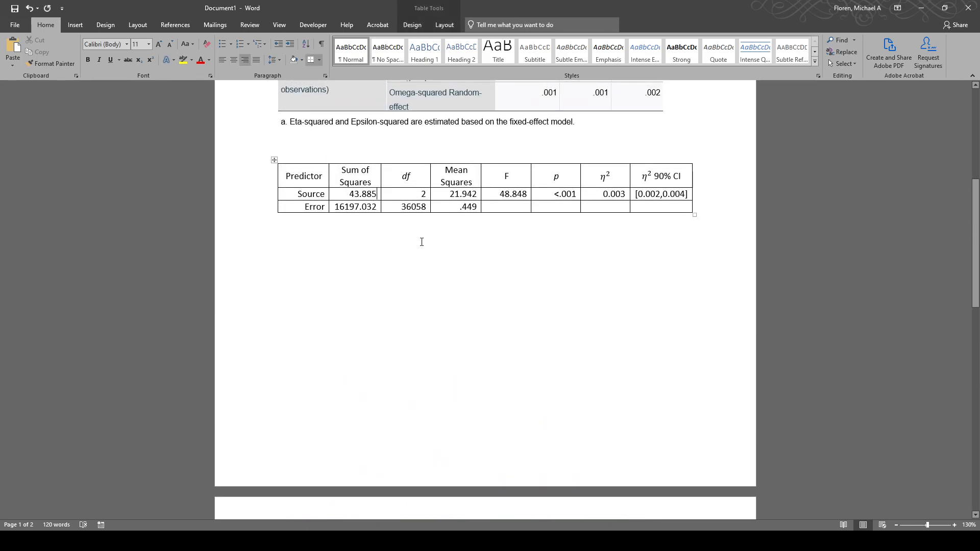
{"action": "scroll", "coordinate": [441, 304], "scroll_direction": "down", "scroll_amount": 9}
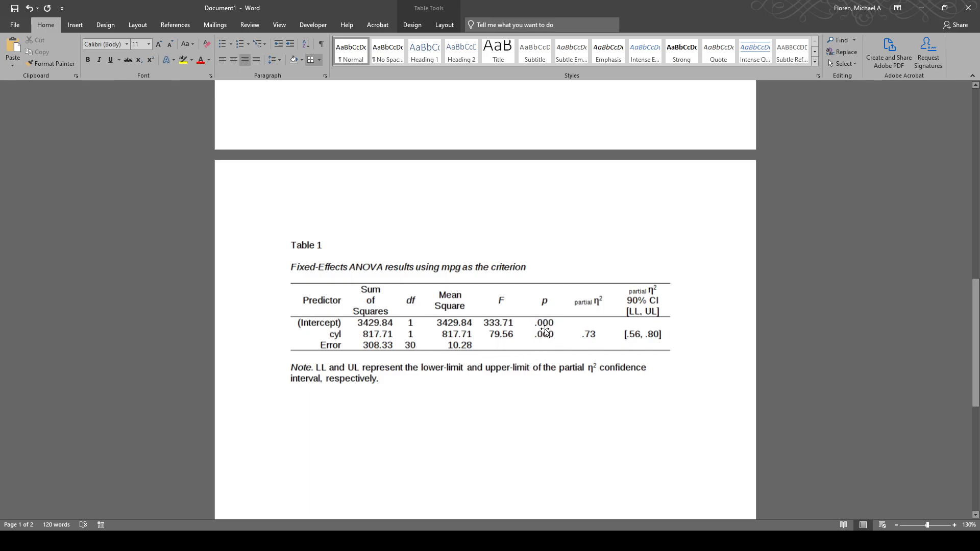
{"action": "scroll", "coordinate": [571, 331], "scroll_direction": "up", "scroll_amount": 8}
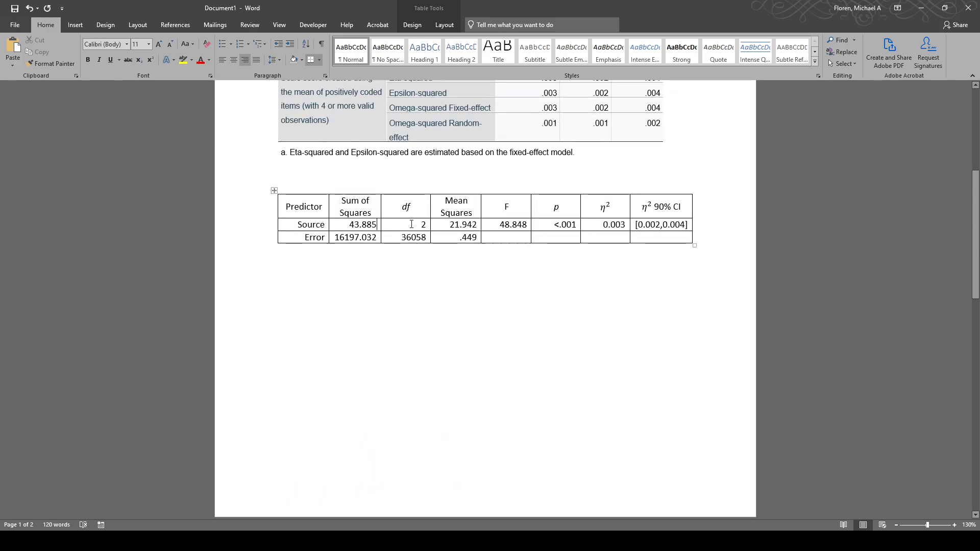
{"action": "left_click", "coordinate": [376, 225]}
{"action": "key", "text": "BackSpace"}
{"action": "key", "text": "BackSpace"}
{"action": "type", "text": "9"}
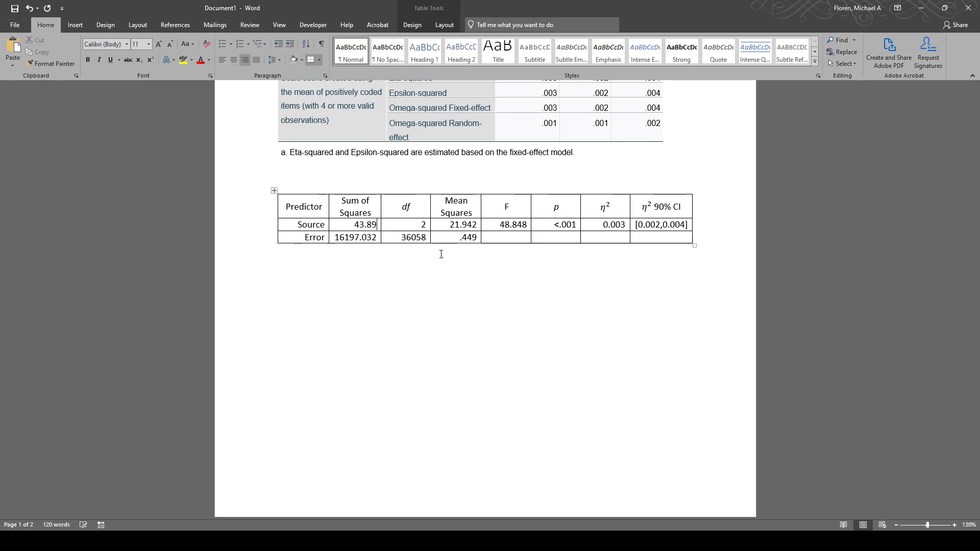
{"action": "left_click", "coordinate": [377, 237]}
{"action": "key", "text": "BackSpace"}
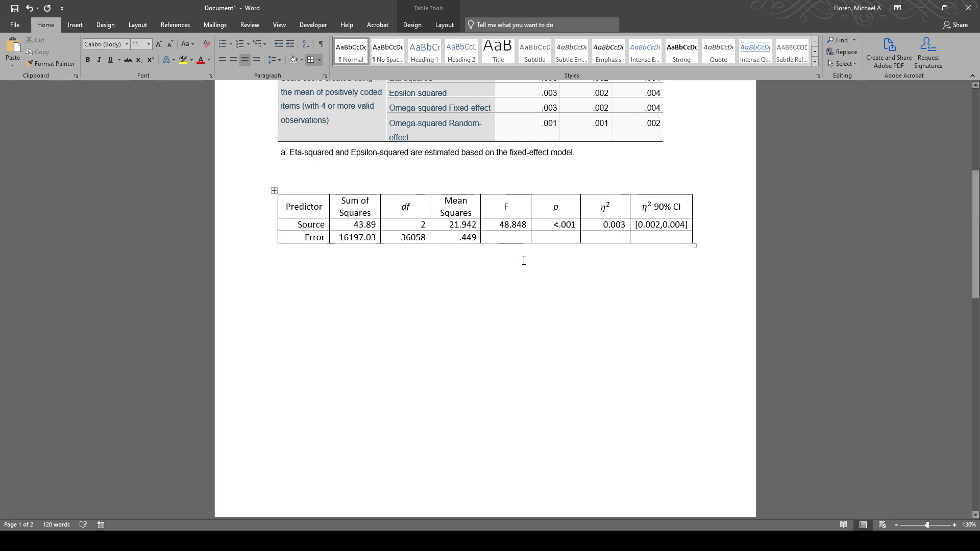
Round the Mean Squares values to 21.94 and .45, and the Source row's F value to 48.85
{"action": "key", "text": "BackSpace"}
{"action": "key", "text": "Down"}
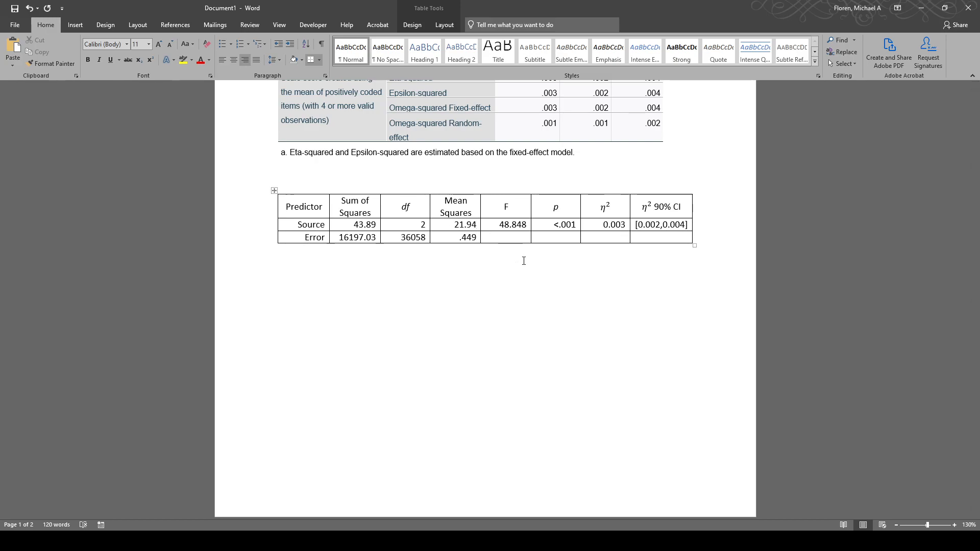
{"action": "left_click", "coordinate": [527, 224]}
{"action": "key", "text": "BackSpace"}
{"action": "key", "text": "BackSpace"}
{"action": "type", "text": "5"}
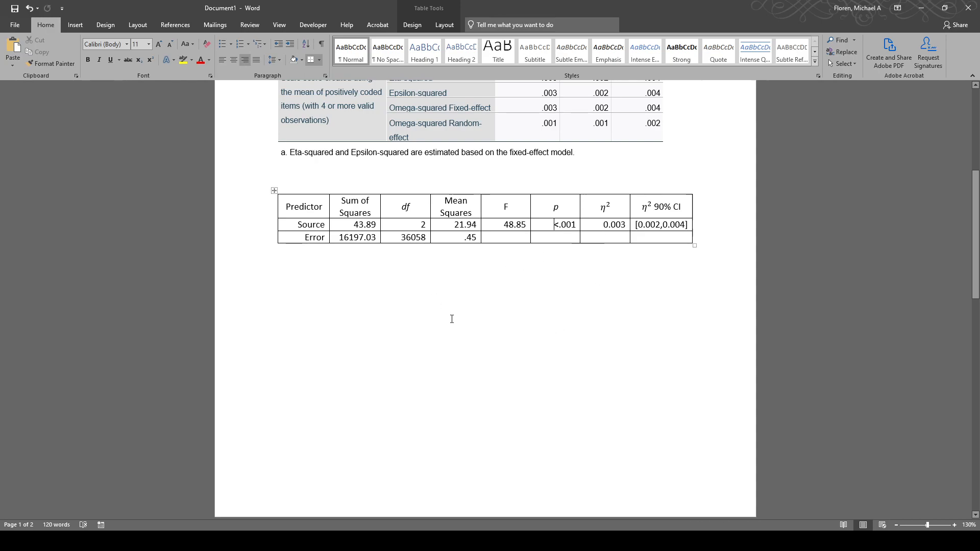
Center the df values in the Source and Error rows, following the Table 1 example
{"action": "scroll", "coordinate": [439, 308], "scroll_direction": "down", "scroll_amount": 10}
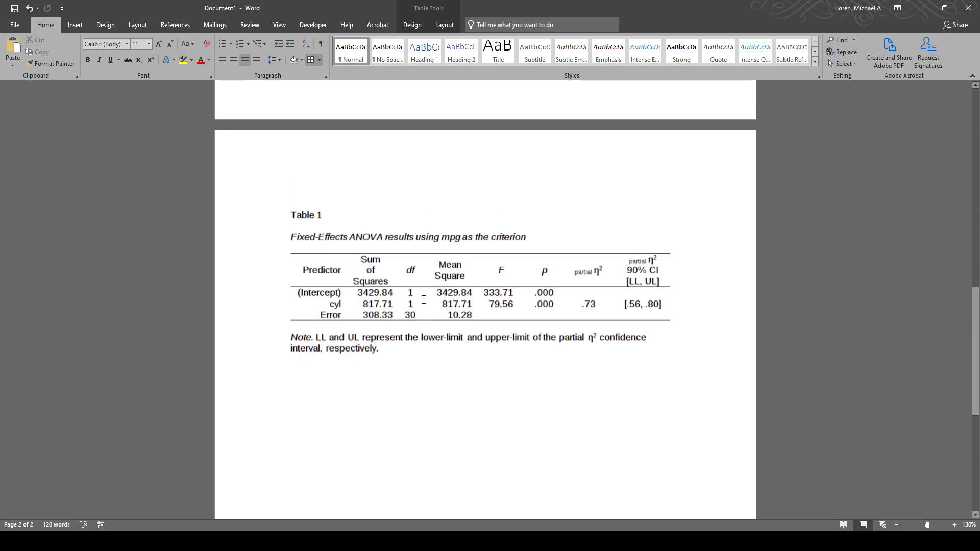
{"action": "scroll", "coordinate": [423, 302], "scroll_direction": "up", "scroll_amount": 10}
{"action": "left_click_drag", "start_coordinate": [409, 254], "coordinate": [411, 268]}
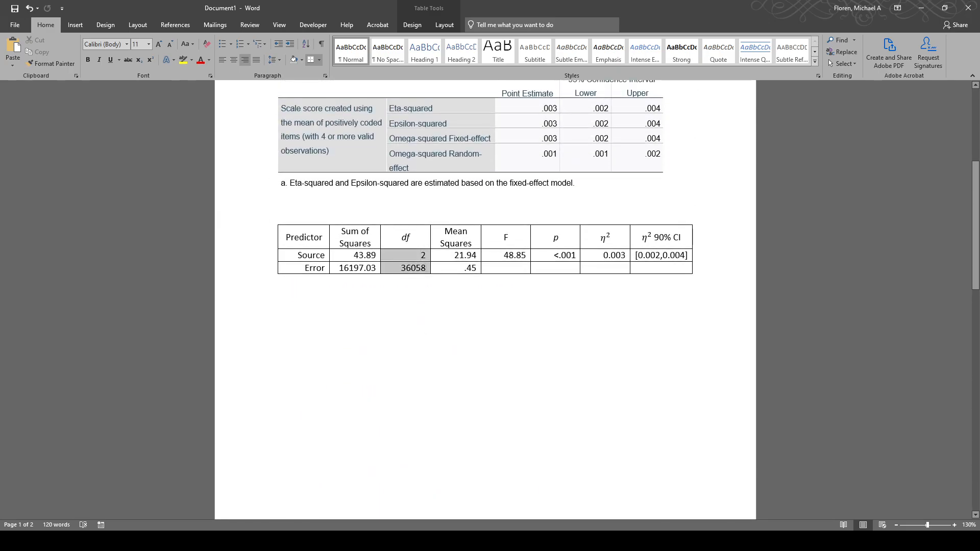
{"action": "scroll", "coordinate": [436, 335], "scroll_direction": "down", "scroll_amount": 1}
{"action": "left_click", "coordinate": [234, 60]}
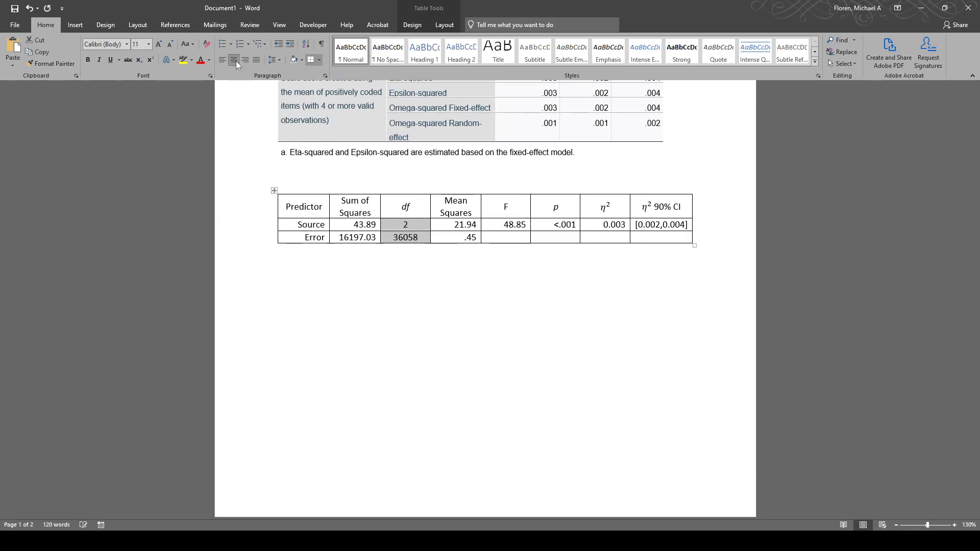
{"action": "left_click", "coordinate": [431, 289]}
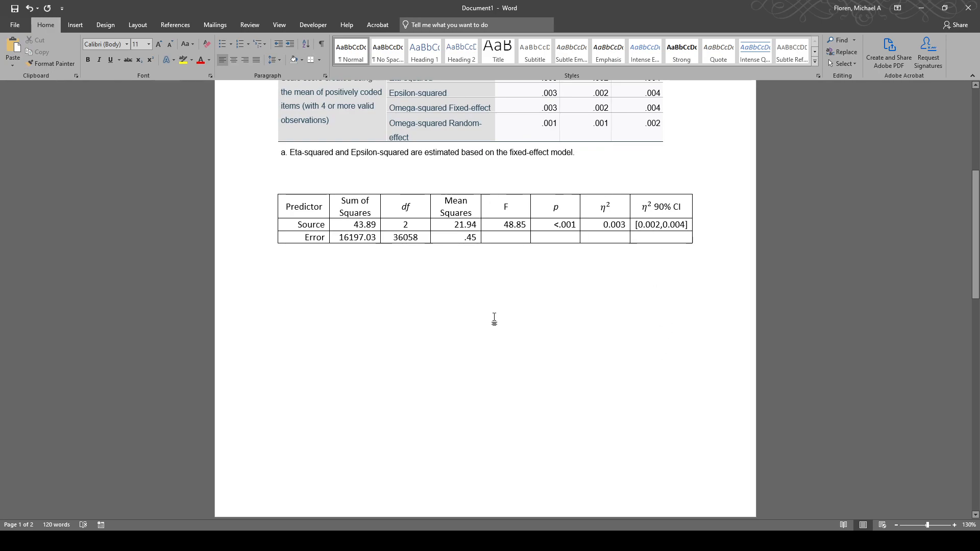
Check the Table 1 example's lines and remove all borders from the entire results table
{"action": "mouse_move", "coordinate": [273, 217]}
{"action": "scroll", "coordinate": [576, 375], "scroll_direction": "down", "scroll_amount": 6}
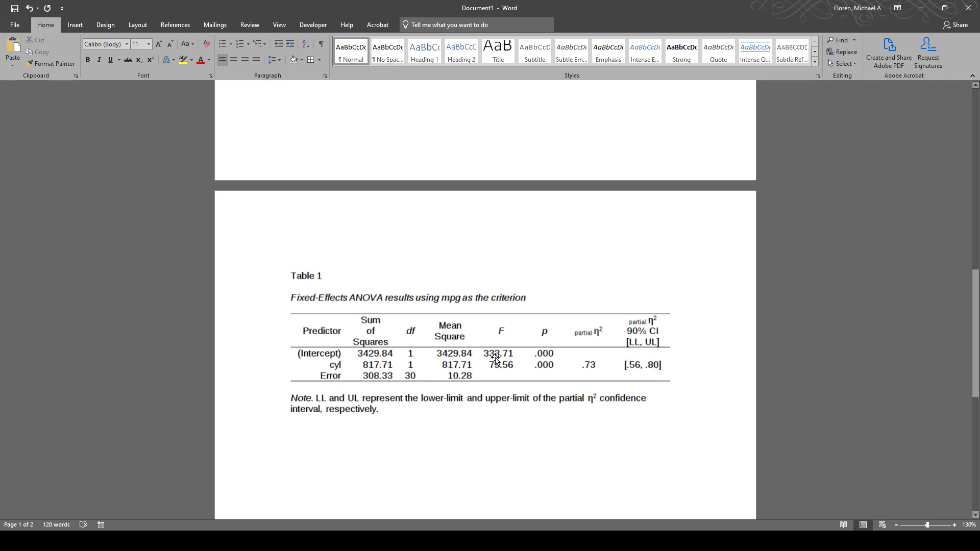
{"action": "scroll", "coordinate": [541, 407], "scroll_direction": "up", "scroll_amount": 3}
{"action": "scroll", "coordinate": [547, 407], "scroll_direction": "up", "scroll_amount": 9}
{"action": "scroll", "coordinate": [547, 405], "scroll_direction": "down", "scroll_amount": 2}
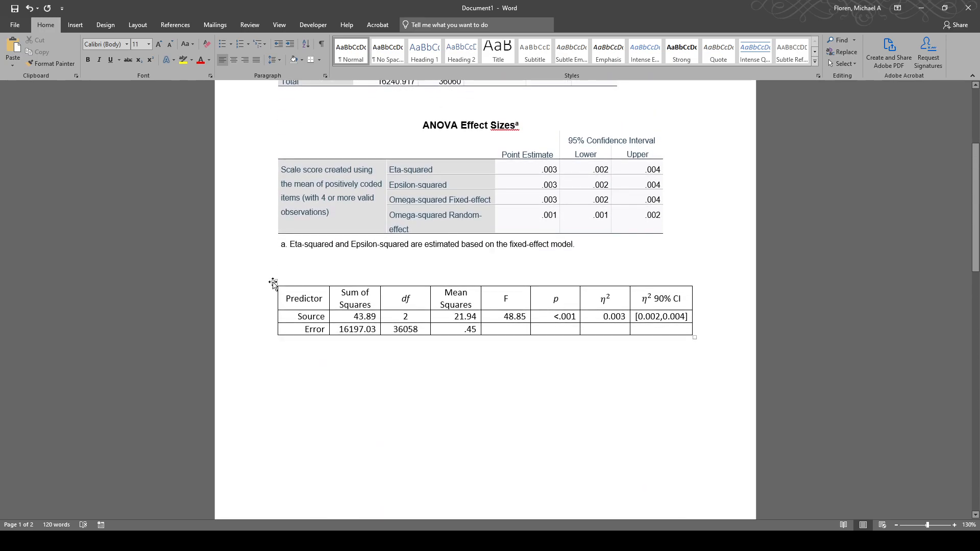
{"action": "left_click", "coordinate": [273, 284]}
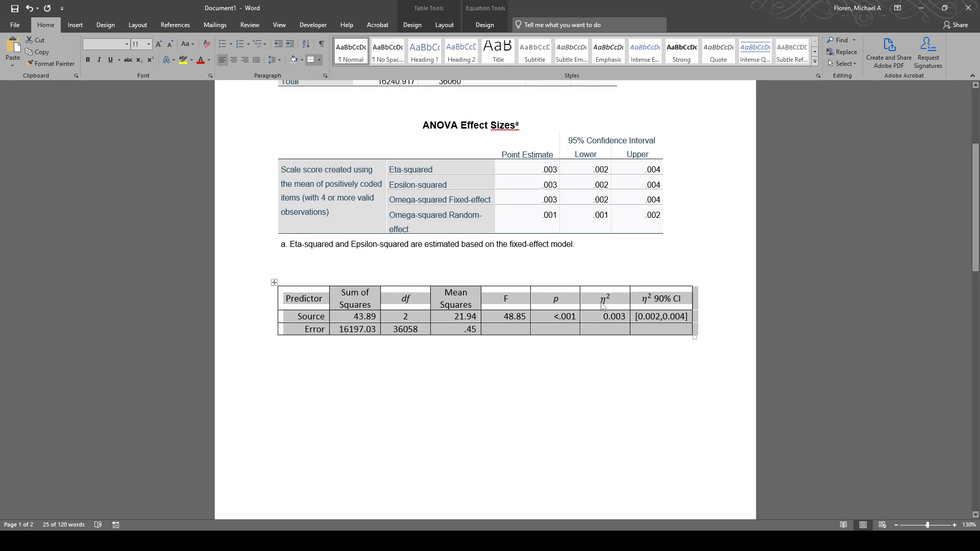
{"action": "left_click", "coordinate": [482, 24]}
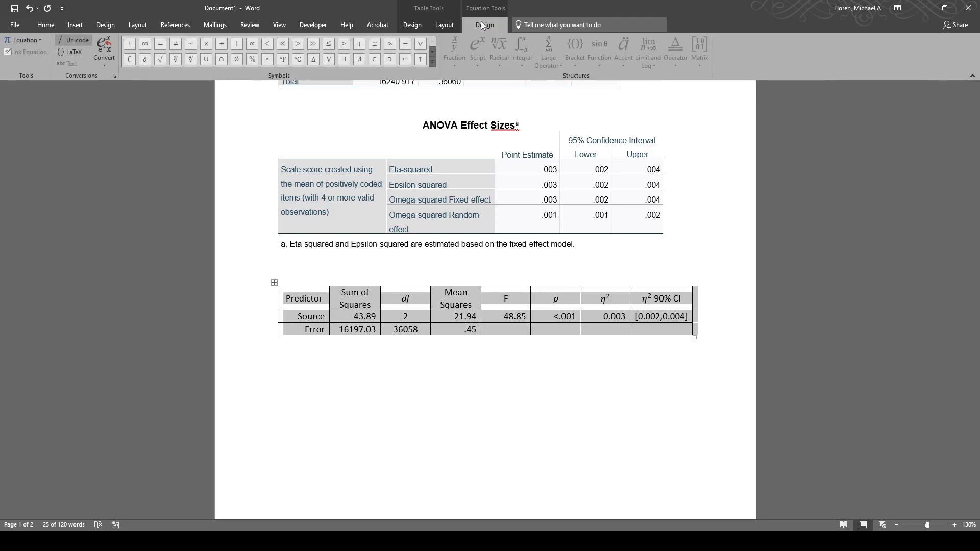
{"action": "left_click", "coordinate": [448, 25]}
{"action": "left_click", "coordinate": [424, 24]}
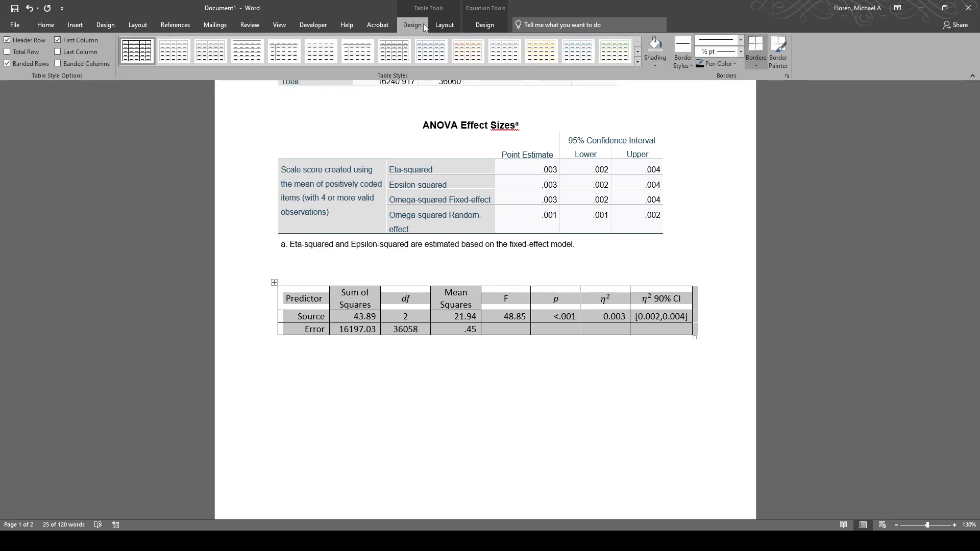
{"action": "left_click", "coordinate": [759, 63]}
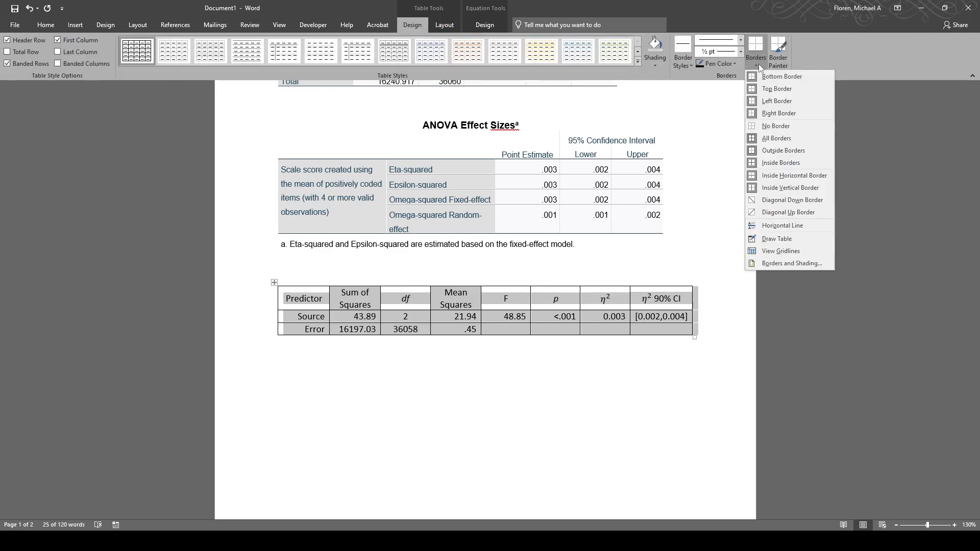
{"action": "left_click", "coordinate": [785, 126]}
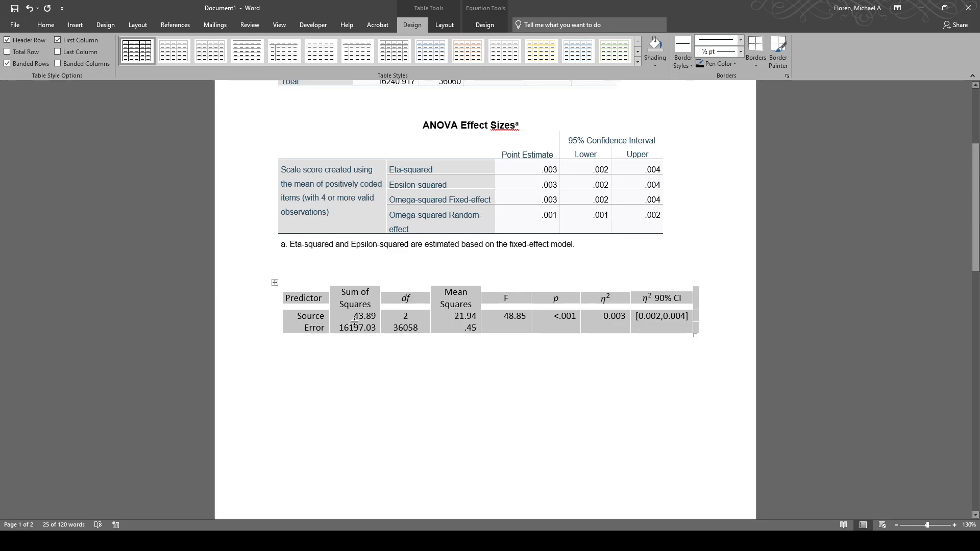
Add a bottom border and a top border to the header row of the results table
{"action": "left_click", "coordinate": [267, 303]}
{"action": "scroll", "coordinate": [609, 399], "scroll_direction": "down", "scroll_amount": 1}
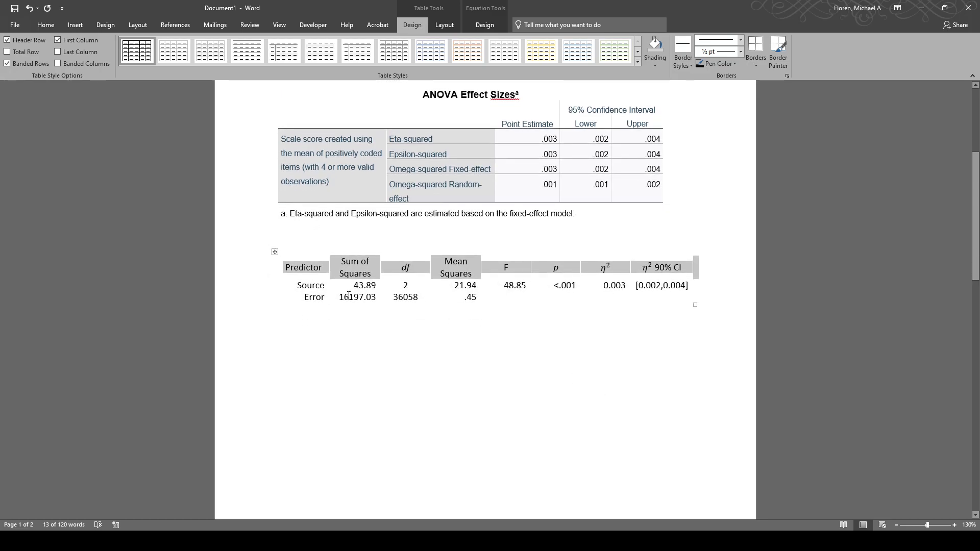
{"action": "left_click", "coordinate": [294, 267]}
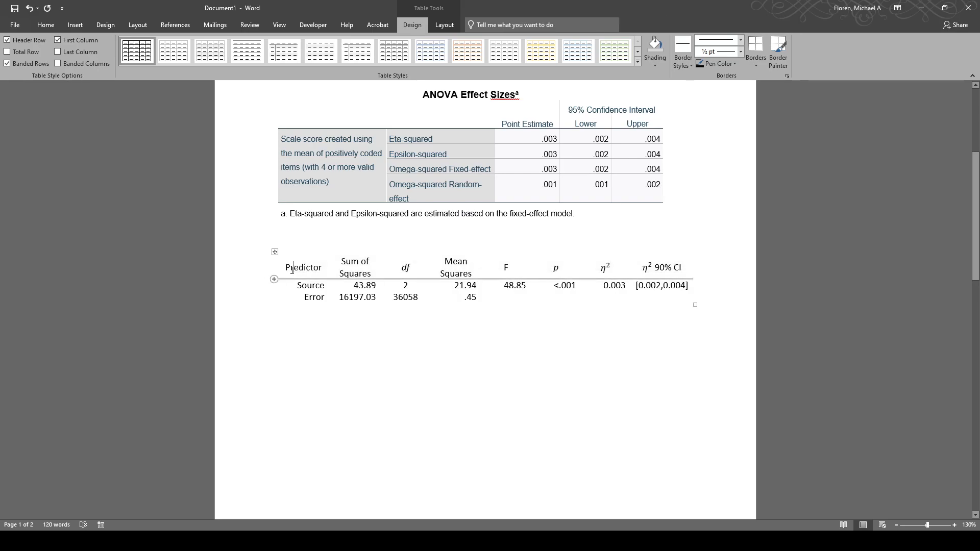
{"action": "left_click", "coordinate": [258, 275]}
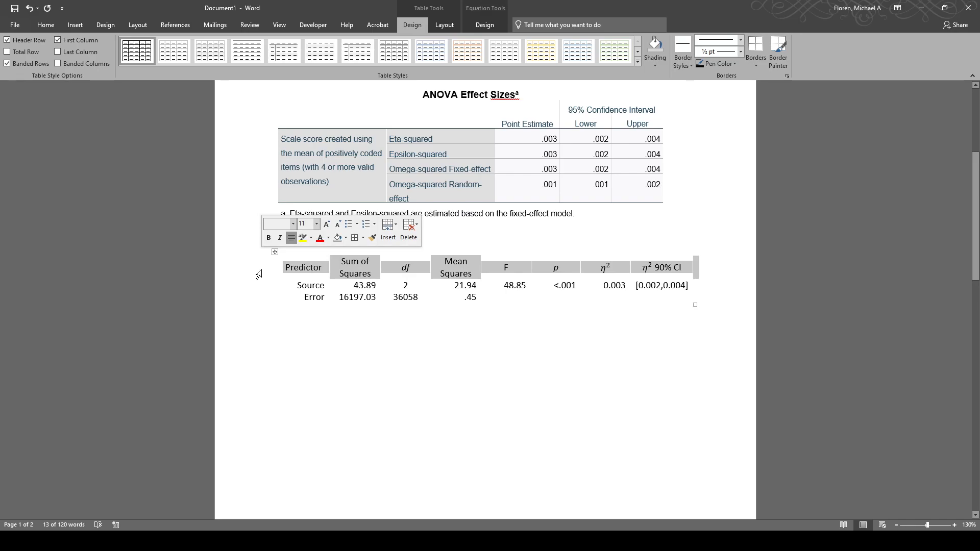
{"action": "left_click", "coordinate": [756, 67]}
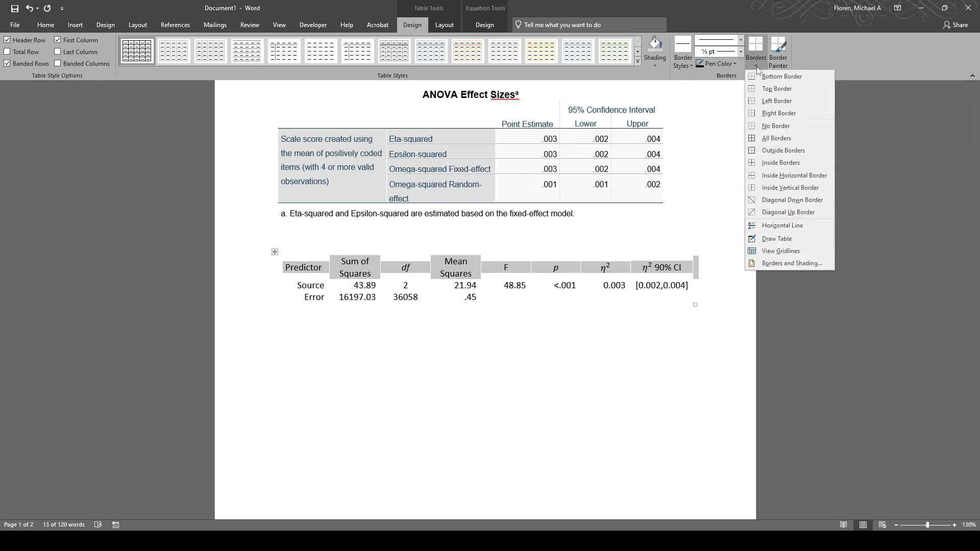
{"action": "left_click", "coordinate": [762, 78]}
{"action": "left_click", "coordinate": [758, 65]}
{"action": "left_click", "coordinate": [772, 88]}
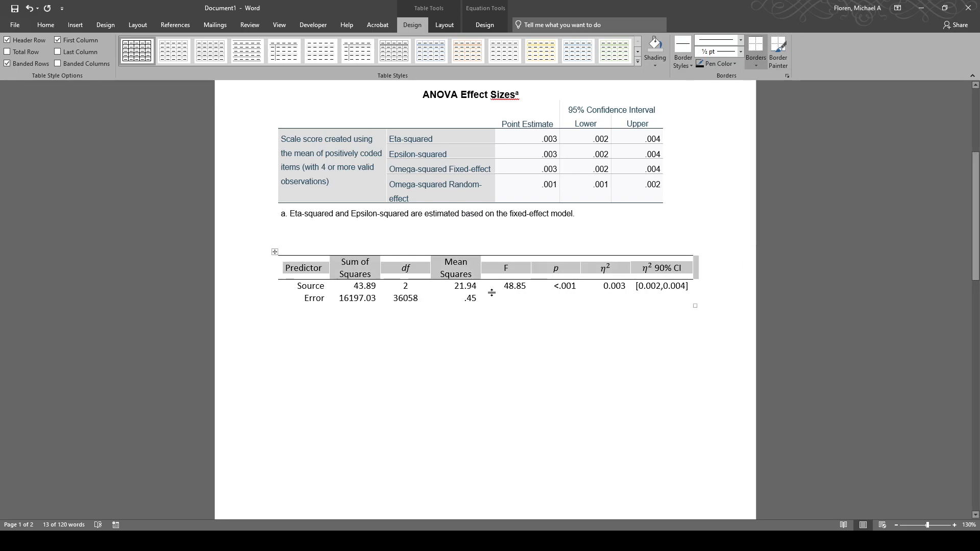
Check the Table 1 example, add a bottom border to the Error row, and insert a blank paragraph above the results table
{"action": "left_click", "coordinate": [463, 285]}
{"action": "scroll", "coordinate": [492, 295], "scroll_direction": "down", "scroll_amount": 10}
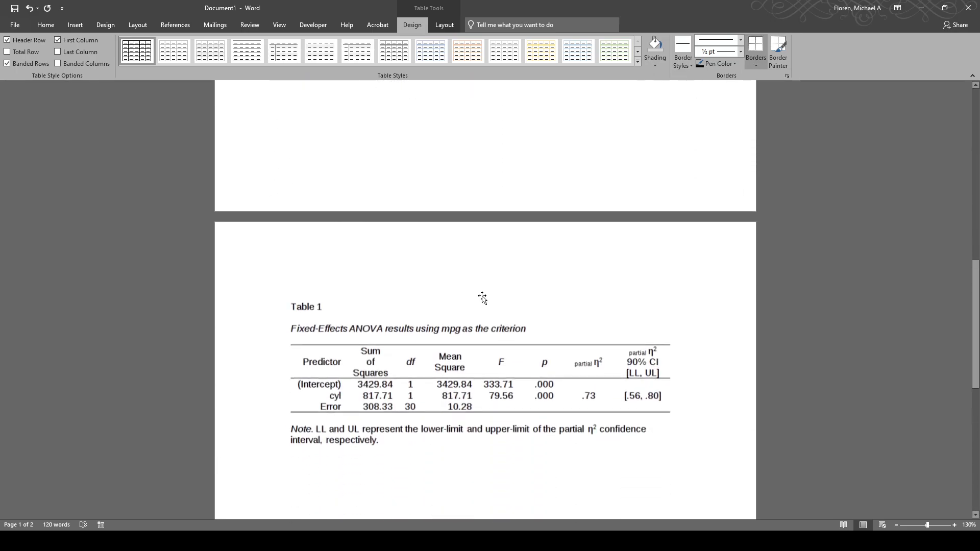
{"action": "scroll", "coordinate": [517, 312], "scroll_direction": "up", "scroll_amount": 9}
{"action": "scroll", "coordinate": [516, 282], "scroll_direction": "down", "scroll_amount": 2}
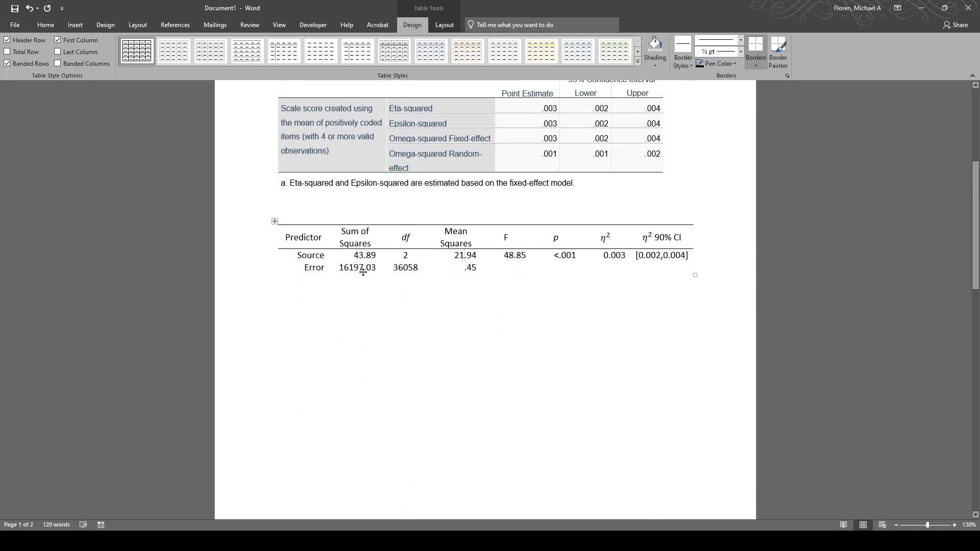
{"action": "left_click", "coordinate": [255, 272]}
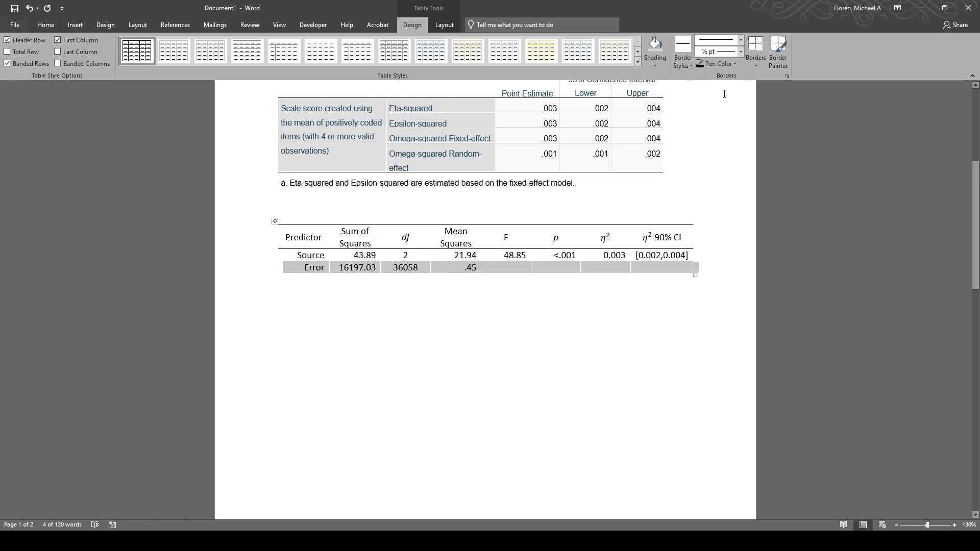
{"action": "left_click", "coordinate": [758, 63]}
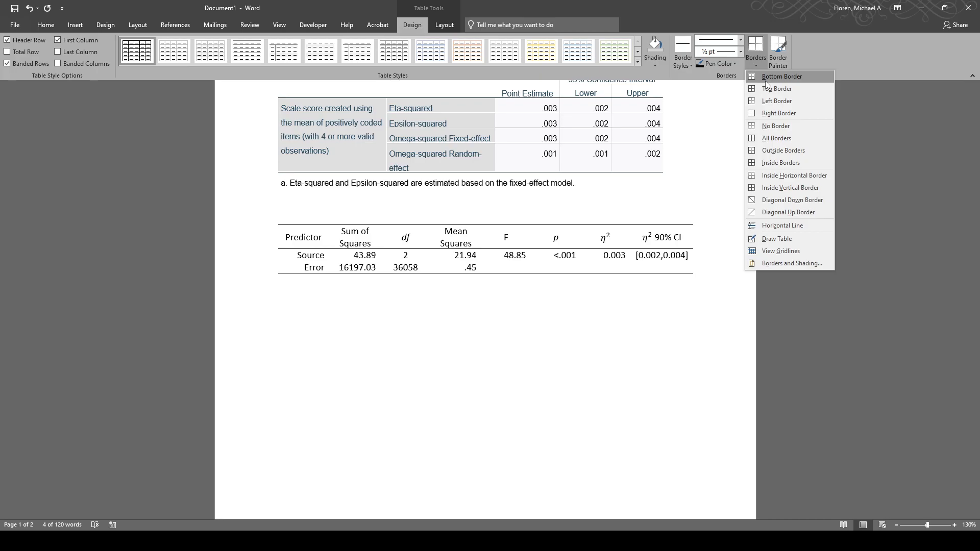
{"action": "left_click", "coordinate": [766, 79]}
{"action": "left_click", "coordinate": [463, 313]}
{"action": "scroll", "coordinate": [551, 323], "scroll_direction": "down", "scroll_amount": 10}
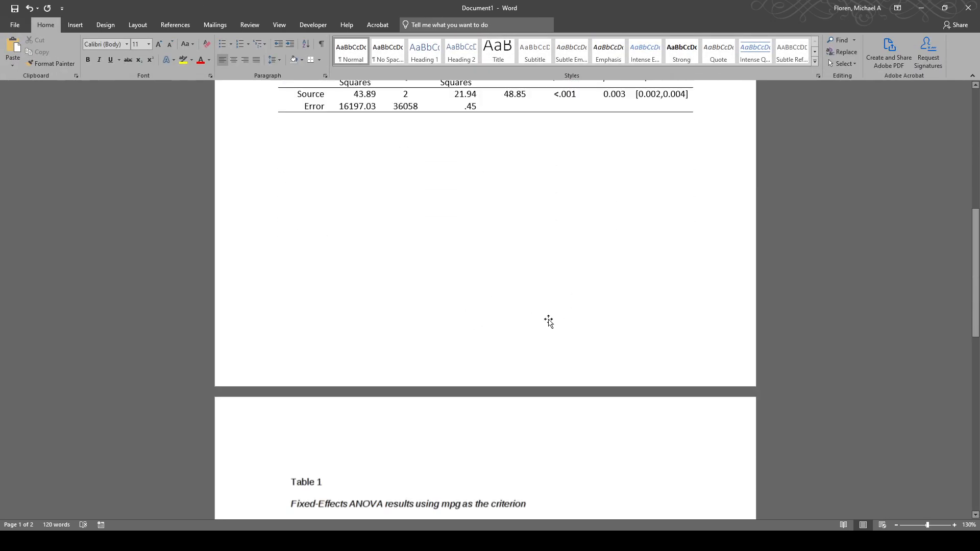
{"action": "scroll", "coordinate": [542, 258], "scroll_direction": "up", "scroll_amount": 10}
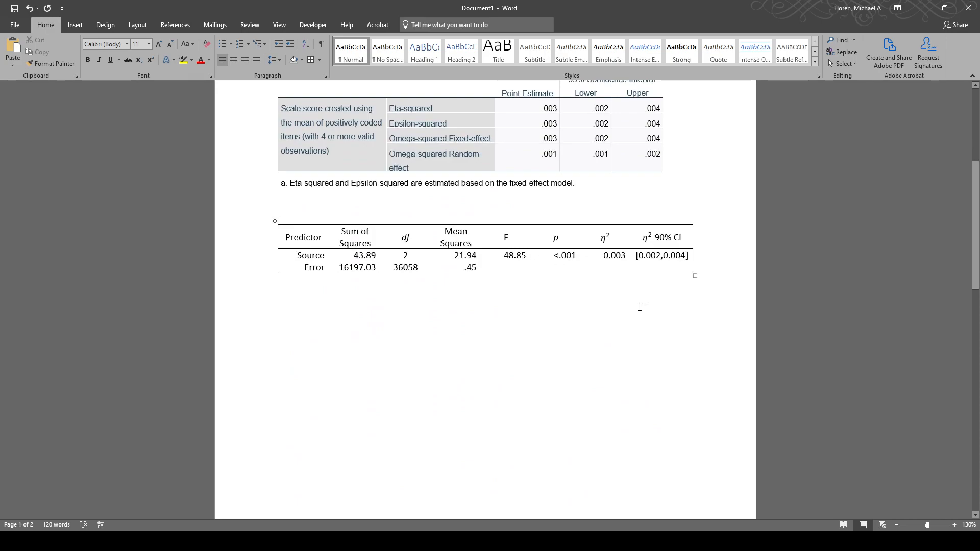
{"action": "left_click", "coordinate": [428, 204]}
{"action": "key", "text": "Return"}
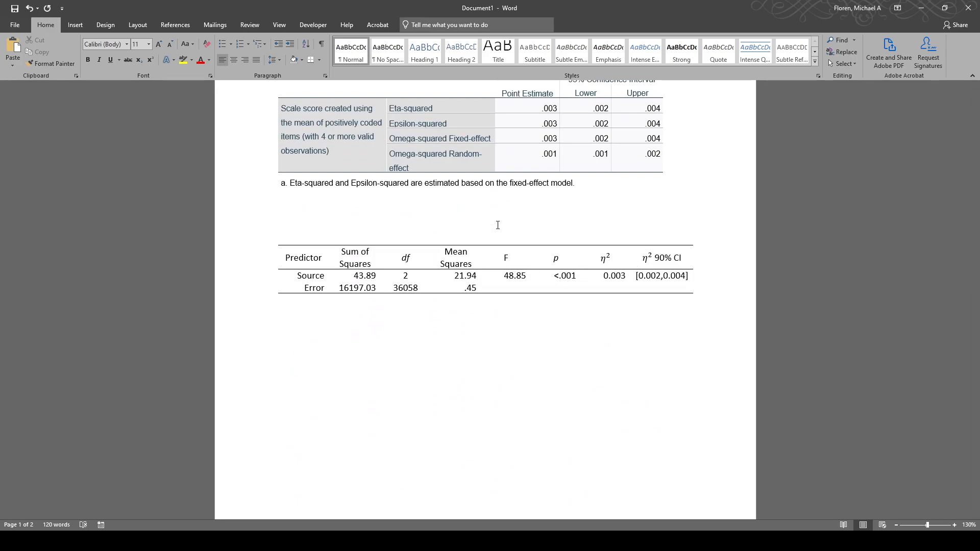
Delete the entire pasted SPSS ANOVA table at the start of the document
{"action": "scroll", "coordinate": [497, 225], "scroll_direction": "up", "scroll_amount": 5}
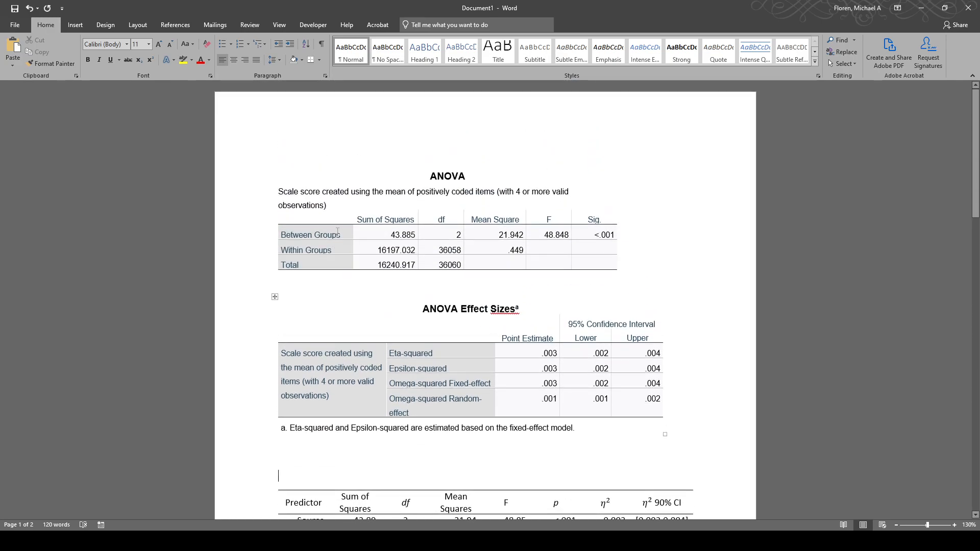
{"action": "left_click", "coordinate": [337, 233]}
{"action": "left_click", "coordinate": [274, 163]}
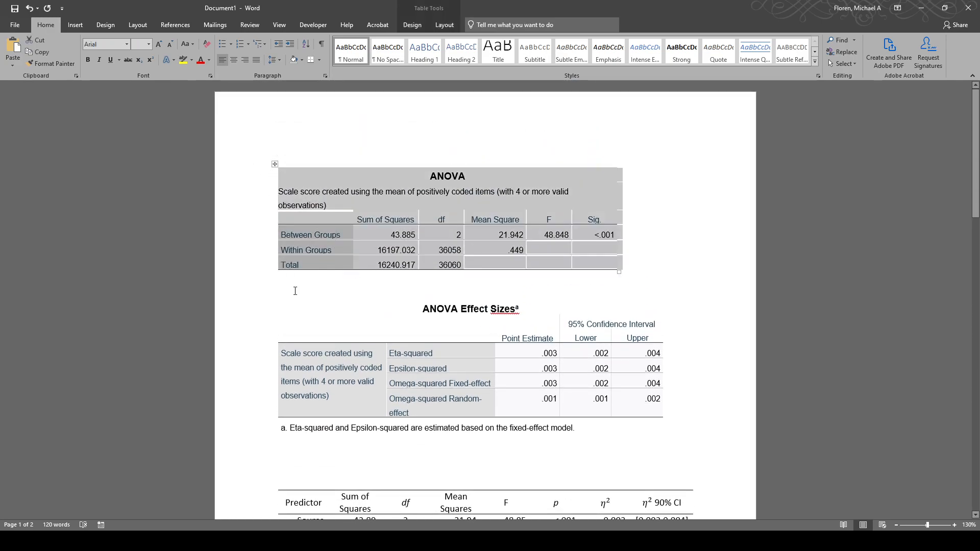
{"action": "key", "text": "Delete"}
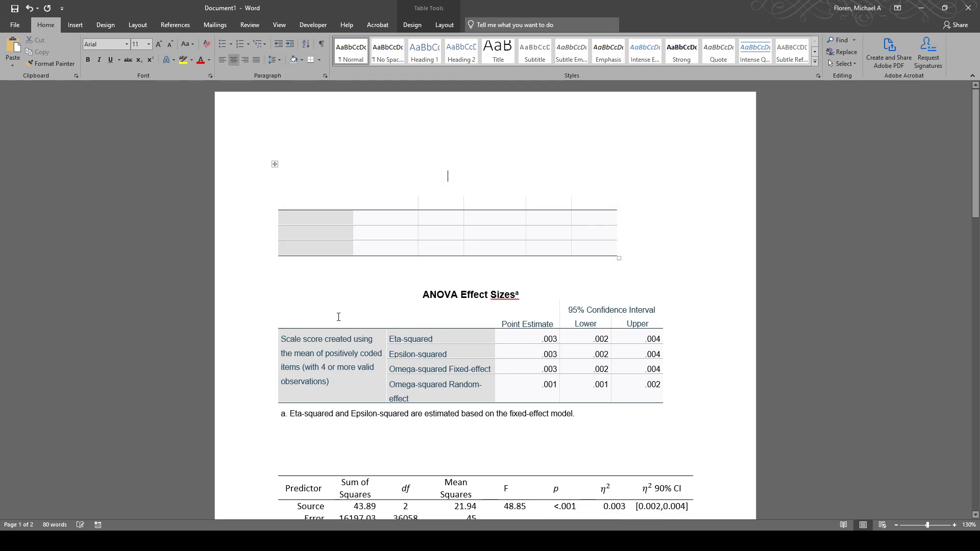
{"action": "left_click", "coordinate": [275, 164]}
{"action": "right_click", "coordinate": [274, 164]}
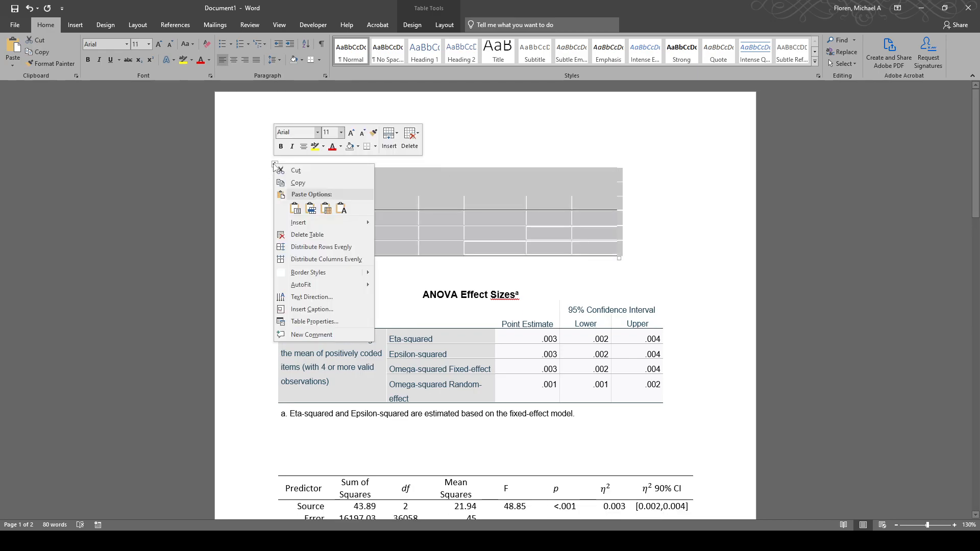
{"action": "left_click", "coordinate": [310, 236]}
Delete the entire pasted ANOVA Effect Sizes table above the results table
{"action": "left_click", "coordinate": [275, 194]}
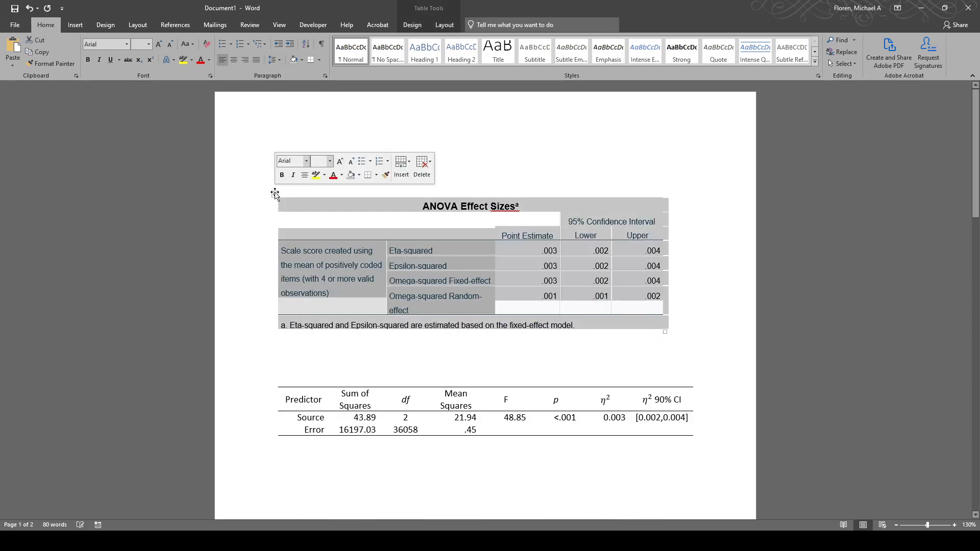
{"action": "right_click", "coordinate": [274, 194]}
{"action": "left_click", "coordinate": [309, 262]}
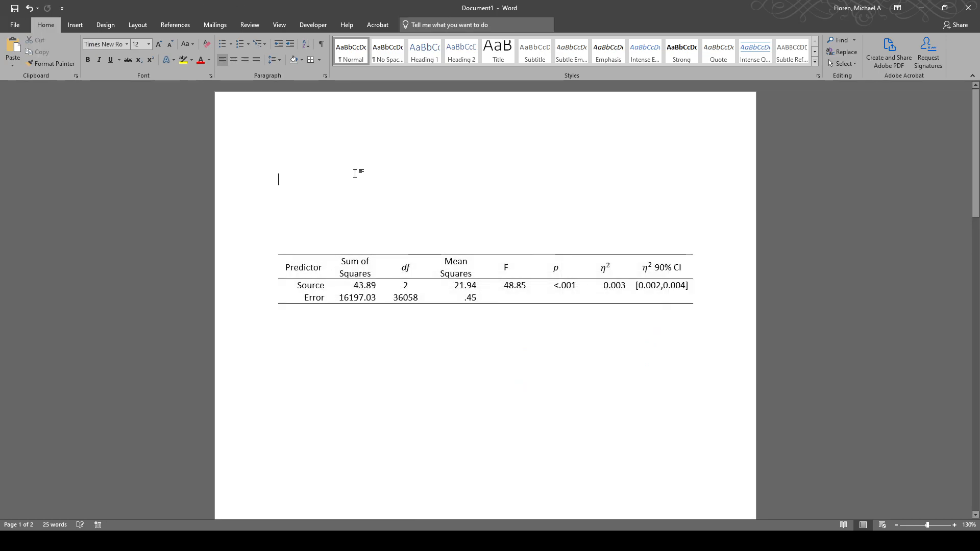
Compare the results table with the Table 1 example, examining how its table label and title are laid out
{"action": "left_click_drag", "start_coordinate": [675, 299], "coordinate": [299, 267]}
{"action": "left_click", "coordinate": [300, 267]}
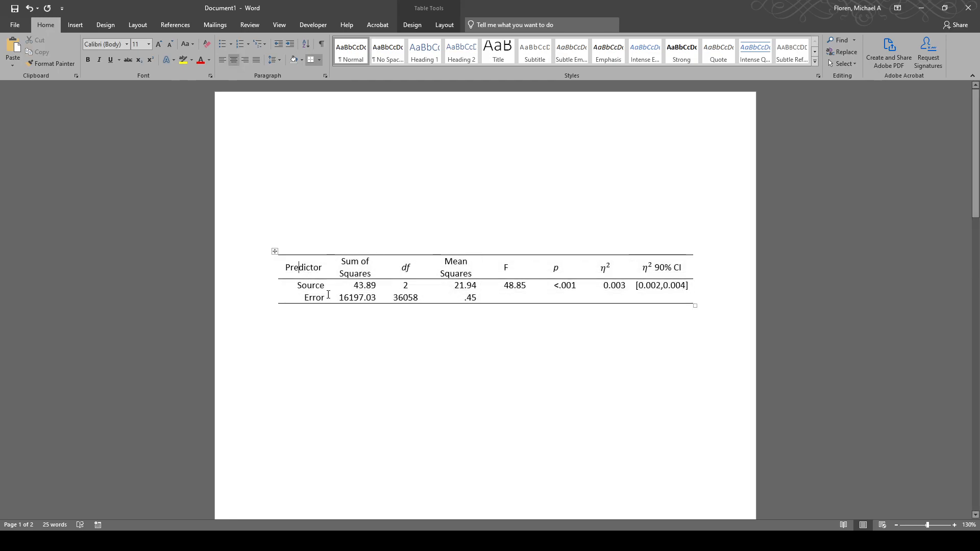
{"action": "scroll", "coordinate": [442, 346], "scroll_direction": "down", "scroll_amount": 10}
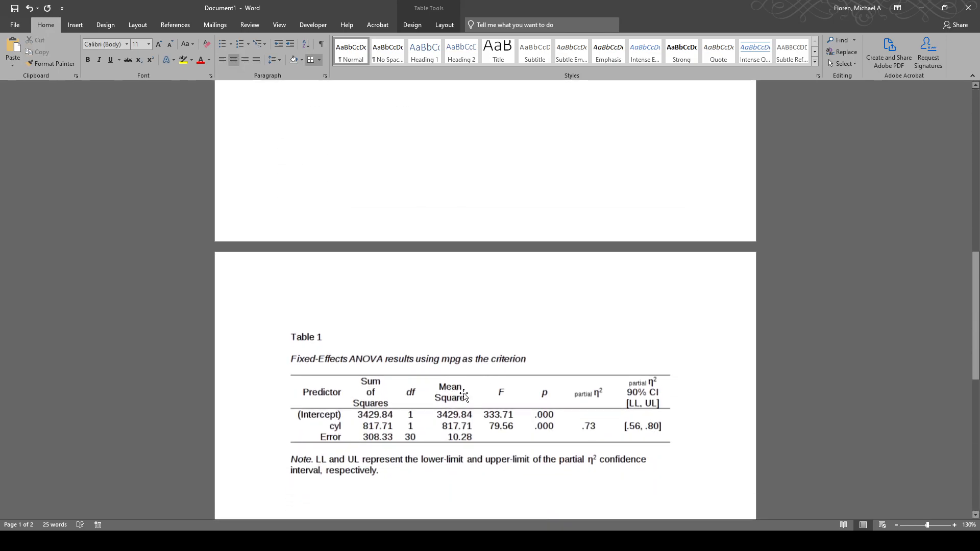
{"action": "scroll", "coordinate": [474, 391], "scroll_direction": "up", "scroll_amount": 10}
{"action": "scroll", "coordinate": [487, 389], "scroll_direction": "down", "scroll_amount": 7}
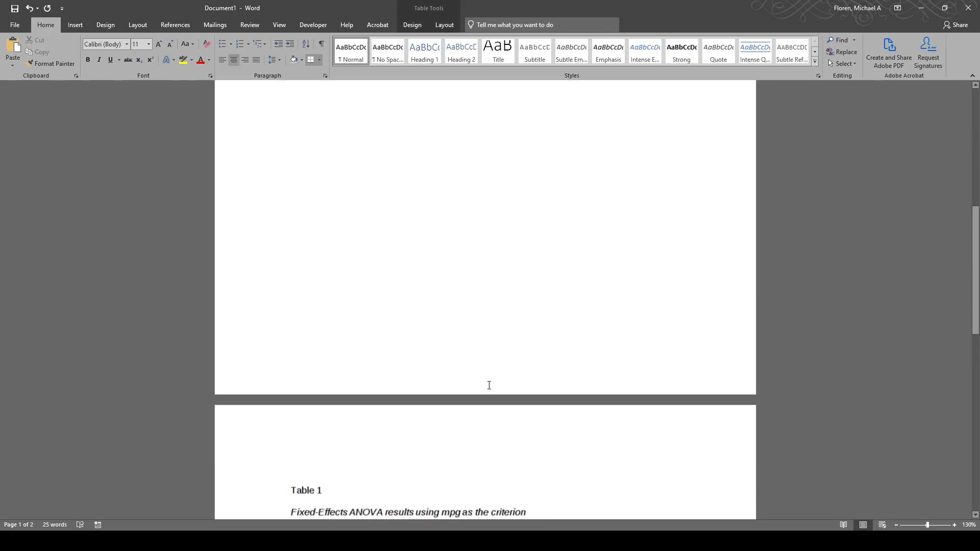
{"action": "scroll", "coordinate": [489, 385], "scroll_direction": "down", "scroll_amount": 3}
{"action": "scroll", "coordinate": [506, 372], "scroll_direction": "up", "scroll_amount": 10}
{"action": "scroll", "coordinate": [372, 198], "scroll_direction": "down", "scroll_amount": 1}
{"action": "left_click", "coordinate": [367, 156]}
{"action": "scroll", "coordinate": [395, 205], "scroll_direction": "up", "scroll_amount": 1}
{"action": "scroll", "coordinate": [375, 177], "scroll_direction": "down", "scroll_amount": 1}
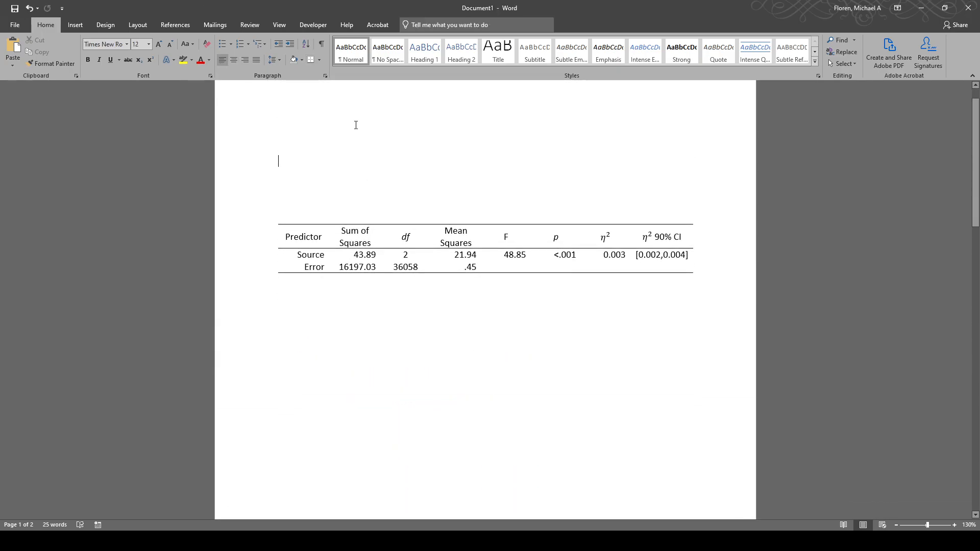
{"action": "scroll", "coordinate": [354, 136], "scroll_direction": "up", "scroll_amount": 1}
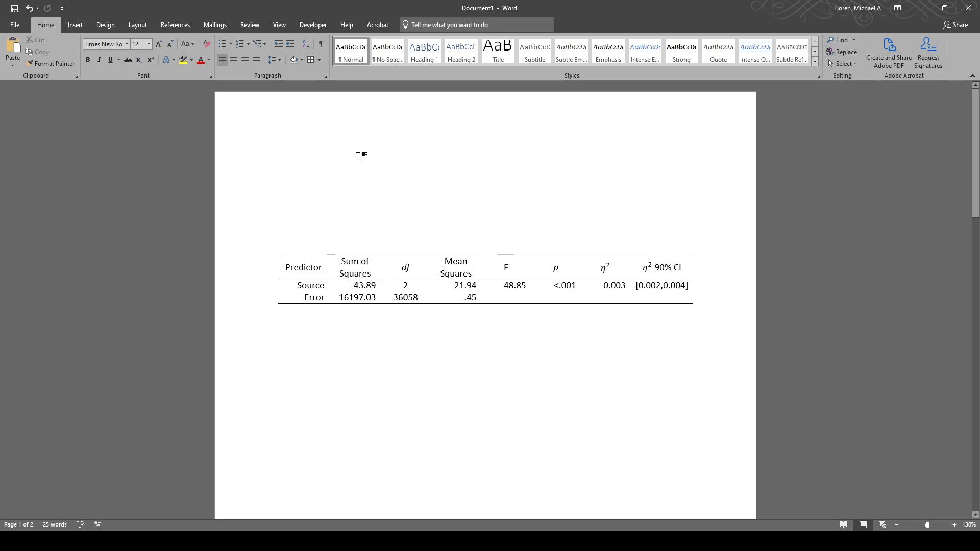
Add the label "Table 1" above the results table and start a new line beneath it
{"action": "left_click", "coordinate": [332, 219]}
{"action": "type", "text": "Table"}
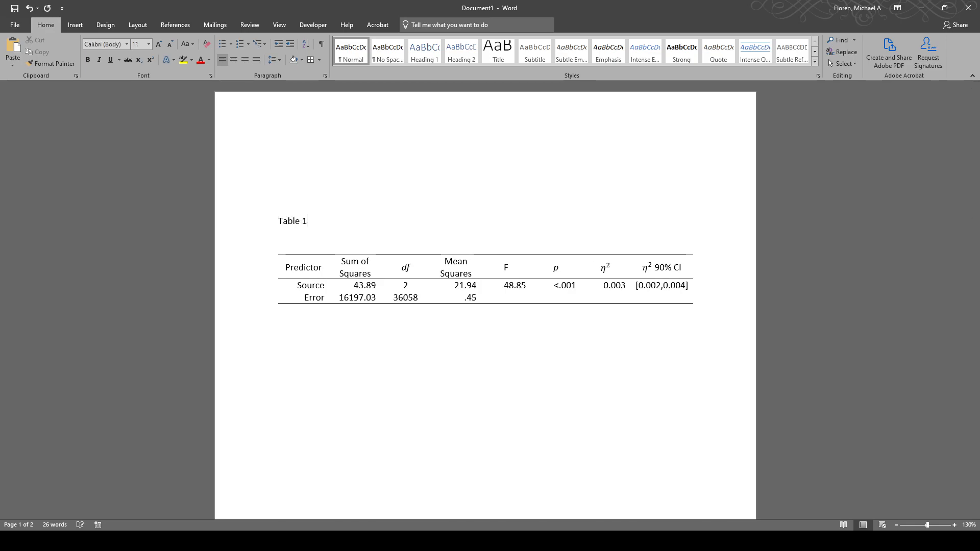
{"action": "type", "text": " 1"}
{"action": "key", "text": "Return"}
Add the italic title "ANOVA of Source on Positive Scale" under the Table 1 label and remove the empty line before the table
{"action": "key", "text": "ctrl+i"}
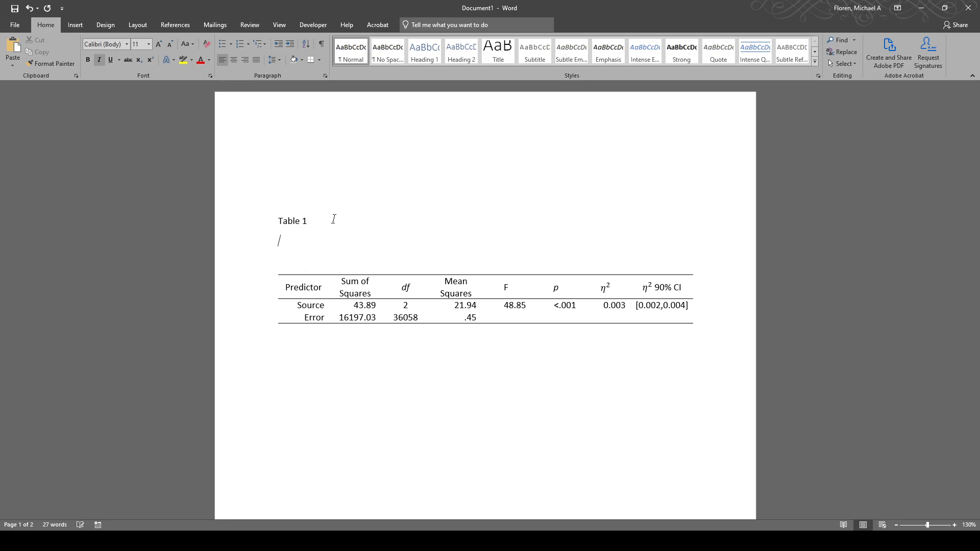
{"action": "type", "text": "This"}
{"action": "key", "text": "BackSpace"}
{"action": "key", "text": "BackSpace"}
{"action": "type", "text": "ANOVA of Source on Positive Scale"}
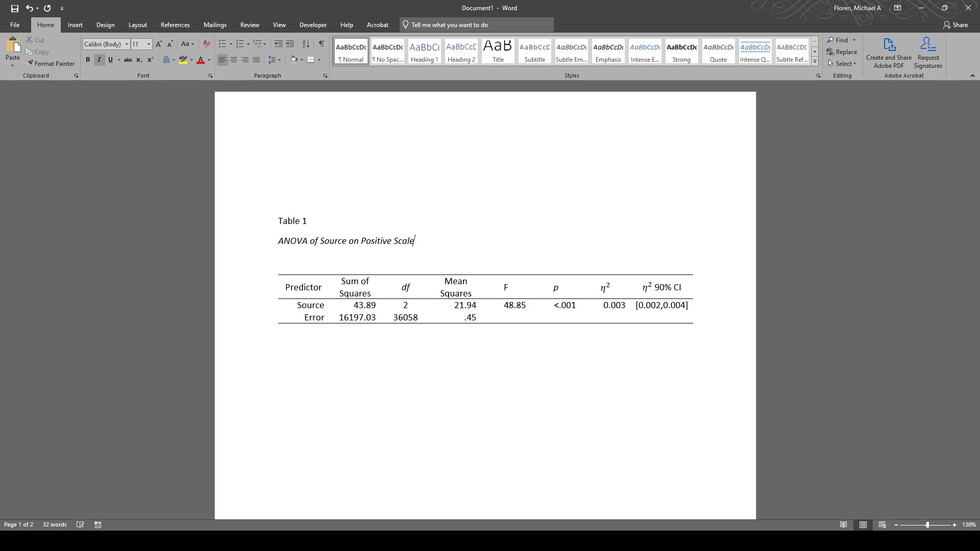
{"action": "key", "text": "ctrl+i"}
{"action": "key", "text": "Delete"}
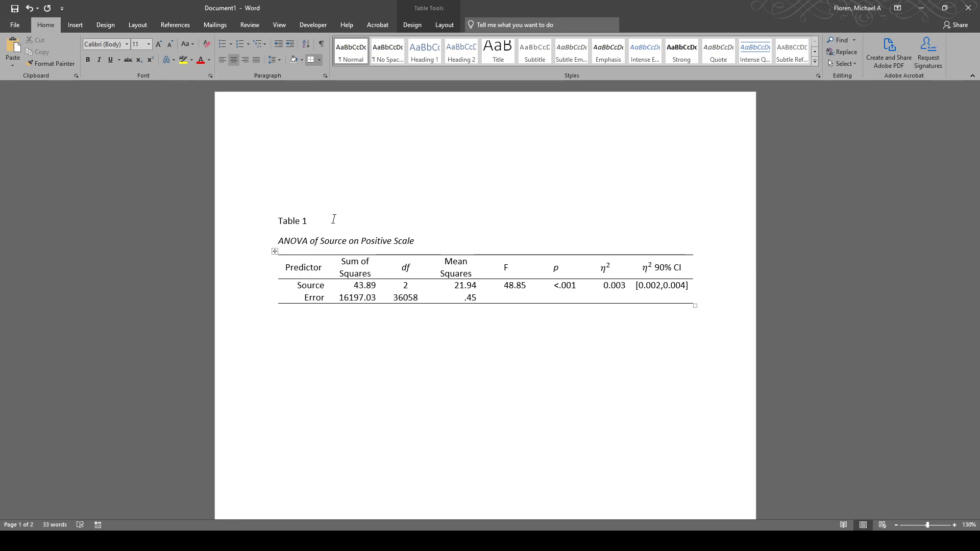
Change the label, title and entire results table to Times New Roman and increase their font size by one increment
{"action": "left_click_drag", "start_coordinate": [274, 221], "coordinate": [679, 301]}
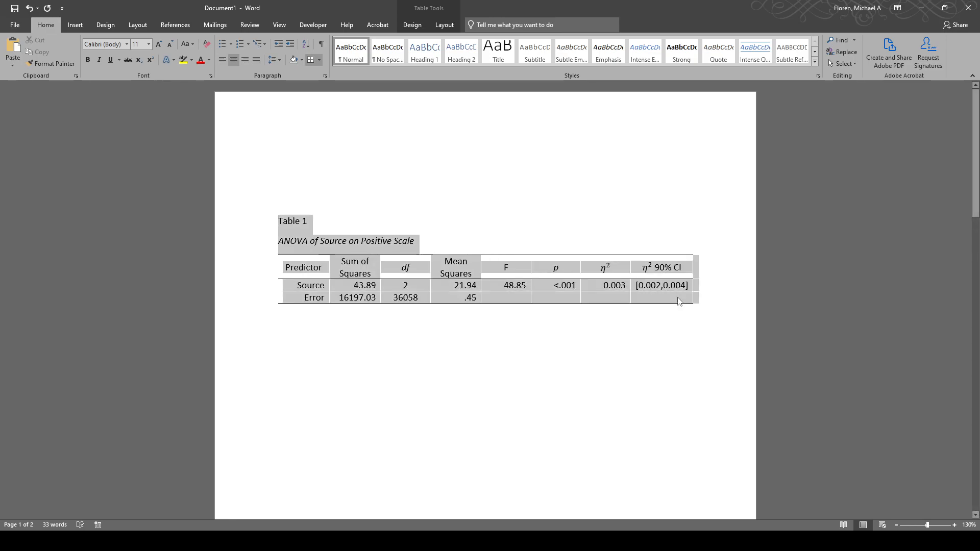
{"action": "left_click", "coordinate": [157, 44]}
{"action": "left_click", "coordinate": [127, 44]}
{"action": "left_click", "coordinate": [132, 72]}
{"action": "left_click", "coordinate": [479, 332]}
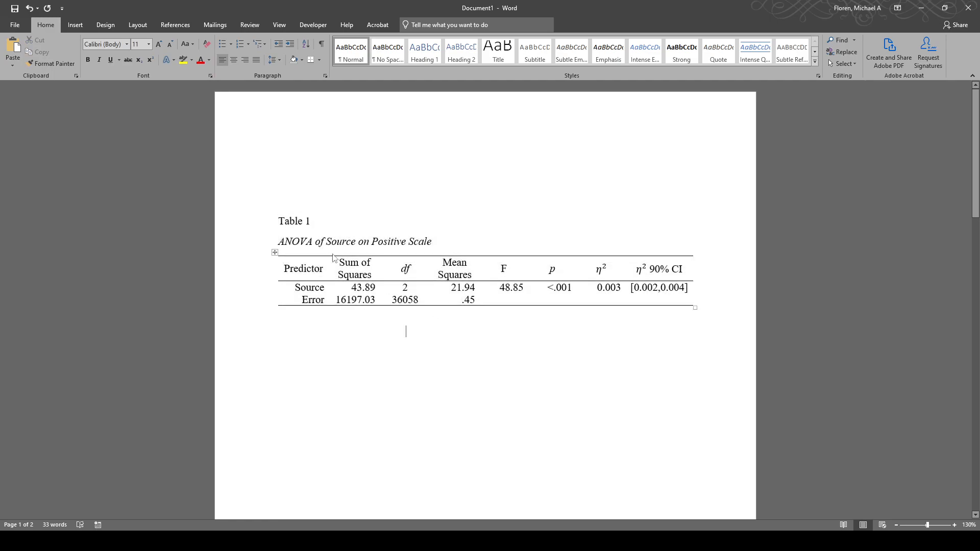